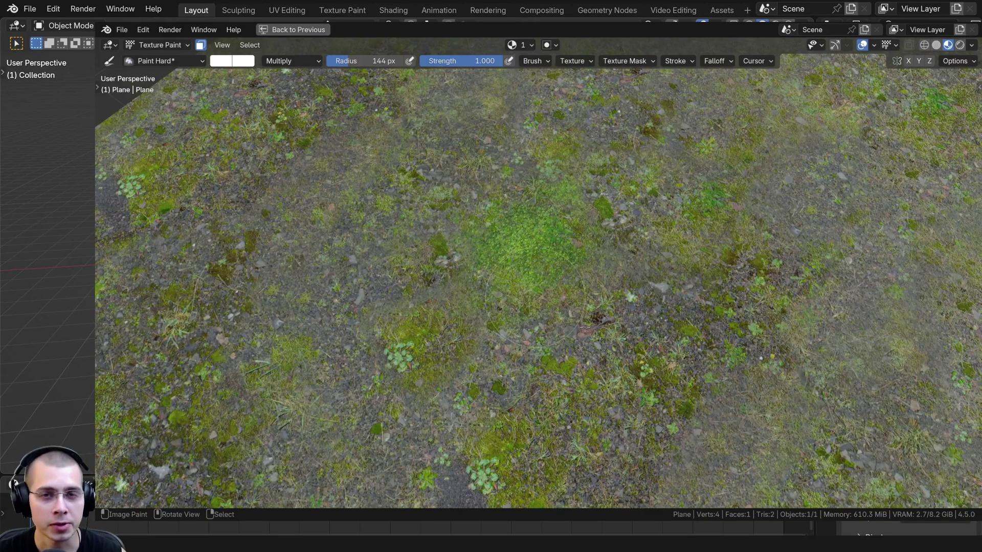
# Examine the textured ground plane and its green moss patches from several angles and distances.
pyautogui.moveTo(584, 328); pyautogui.dragTo(582, 265, button='middle')
pyautogui.scroll(-3, 616, 298)
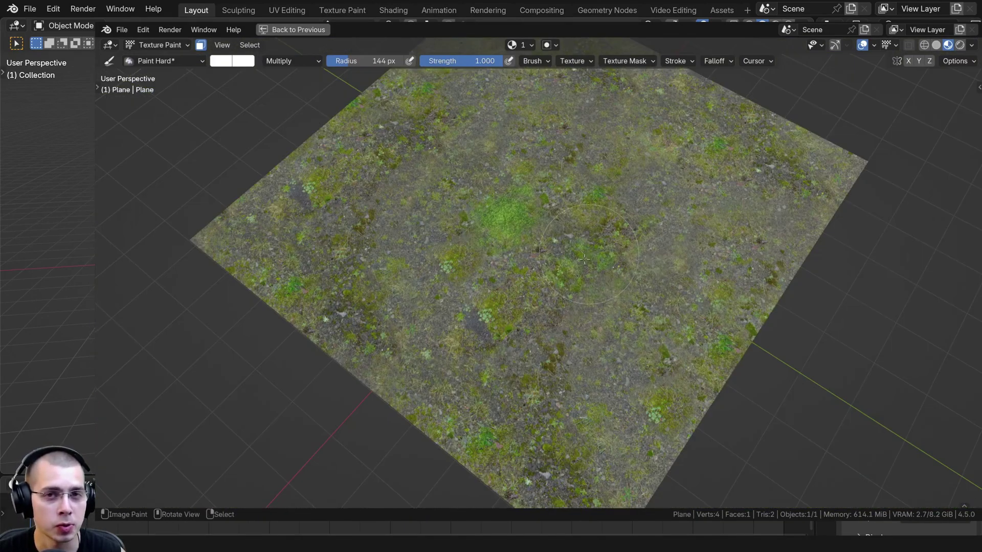
pyautogui.scroll(3, 610, 295)
pyautogui.moveTo(610, 295); pyautogui.dragTo(606, 193, button='middle')
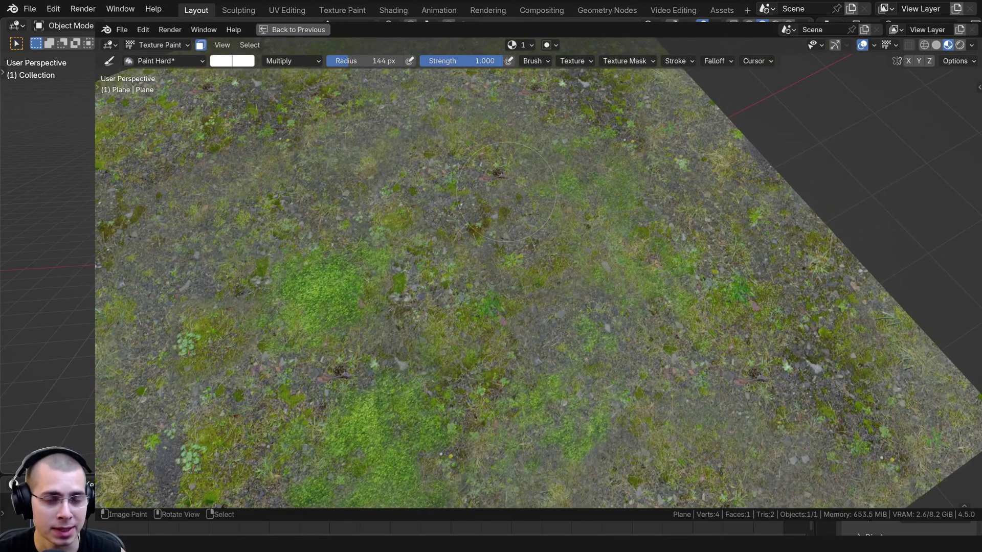
pyautogui.moveTo(500, 210); pyautogui.dragTo(528, 165, button='middle')
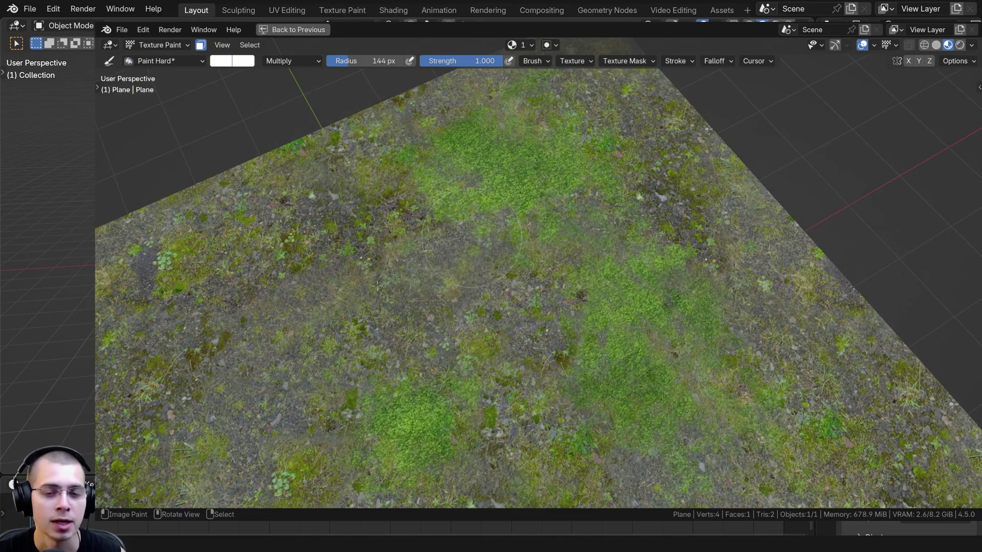
pyautogui.moveTo(376, 285); pyautogui.dragTo(476, 213, button='middle')
pyautogui.moveTo(442, 253); pyautogui.dragTo(402, 285, button='middle')
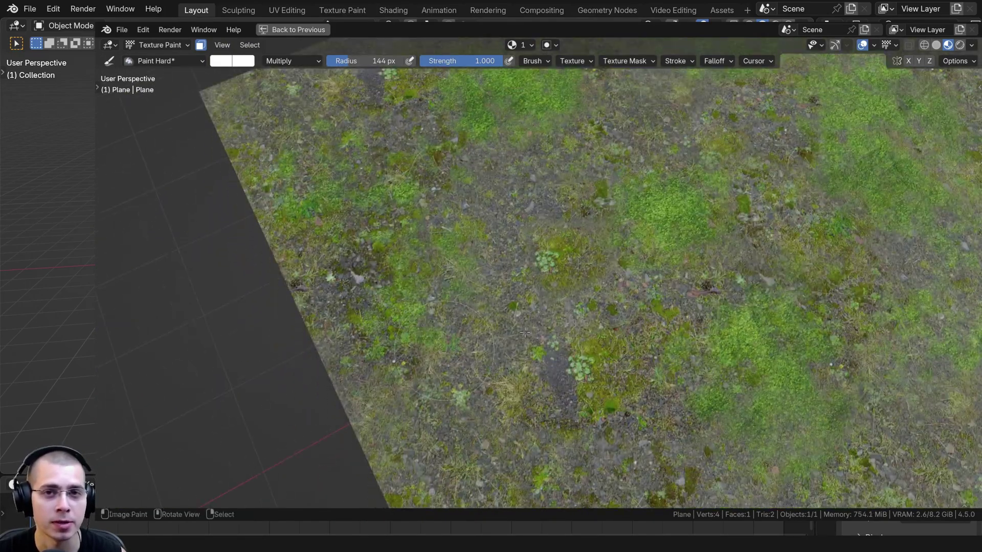
pyautogui.moveTo(333, 278); pyautogui.dragTo(327, 246, button='middle')
pyautogui.moveTo(568, 354); pyautogui.dragTo(618, 242, button='middle')
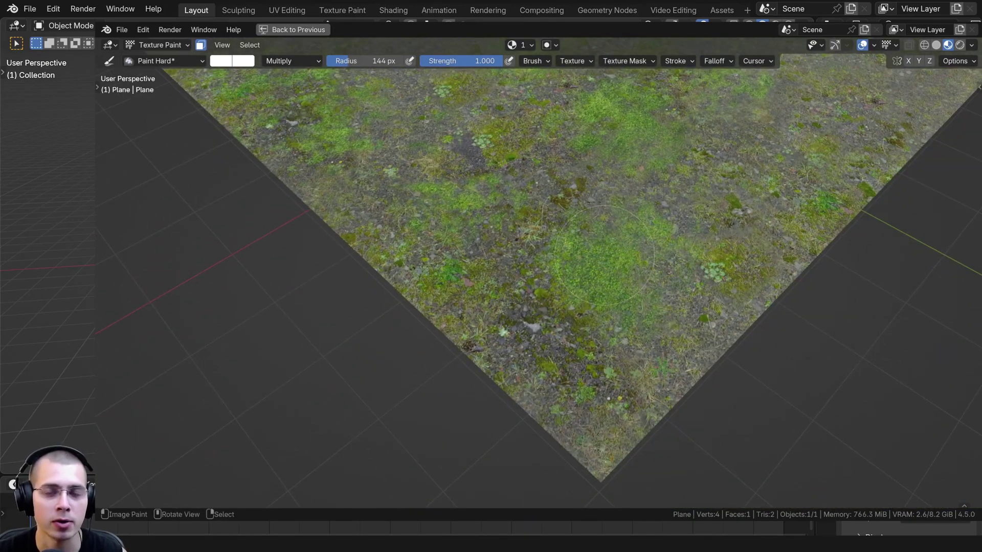
pyautogui.keyDown('shift'); pyautogui.moveTo(542, 250); pyautogui.dragTo(537, 266, button='middle'); pyautogui.keyUp('shift')
pyautogui.moveTo(511, 266); pyautogui.dragTo(547, 250, button='middle')
pyautogui.keyDown('shift'); pyautogui.moveTo(491, 225); pyautogui.dragTo(664, 279, button='middle'); pyautogui.keyUp('shift')
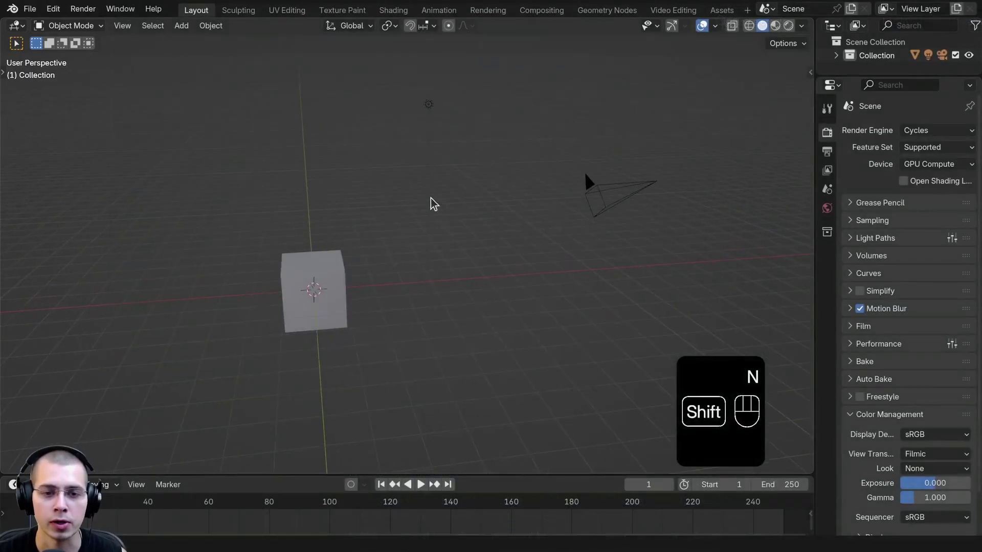
# Delete all the default objects from the scene.
pyautogui.press('a')
pyautogui.press('x')
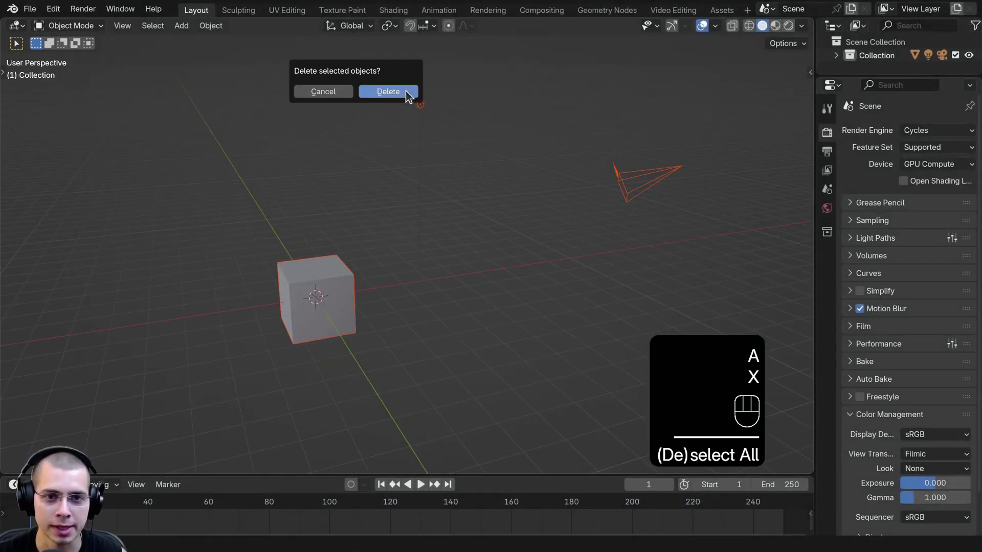
pyautogui.click(403, 92)
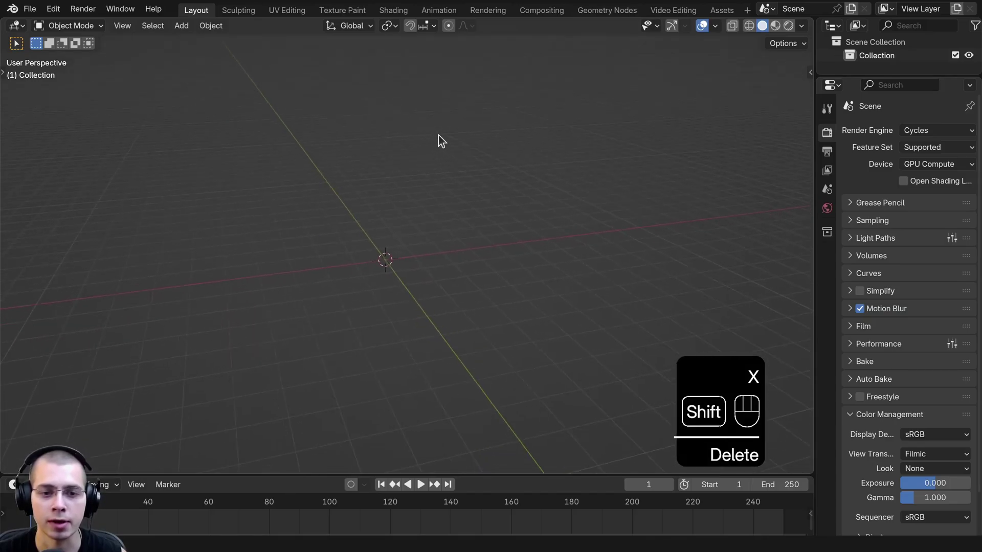
# Add a mesh plane at the origin and scale it up by a factor of 5.
pyautogui.hotkey('shift', 'a')
pyautogui.moveTo(429, 146)
pyautogui.click(480, 147)
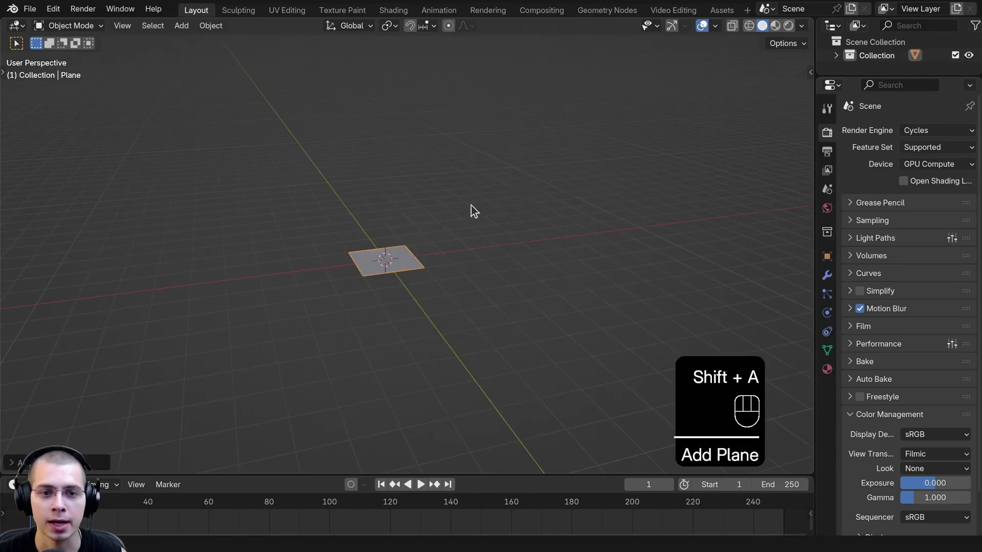
pyautogui.press('s')
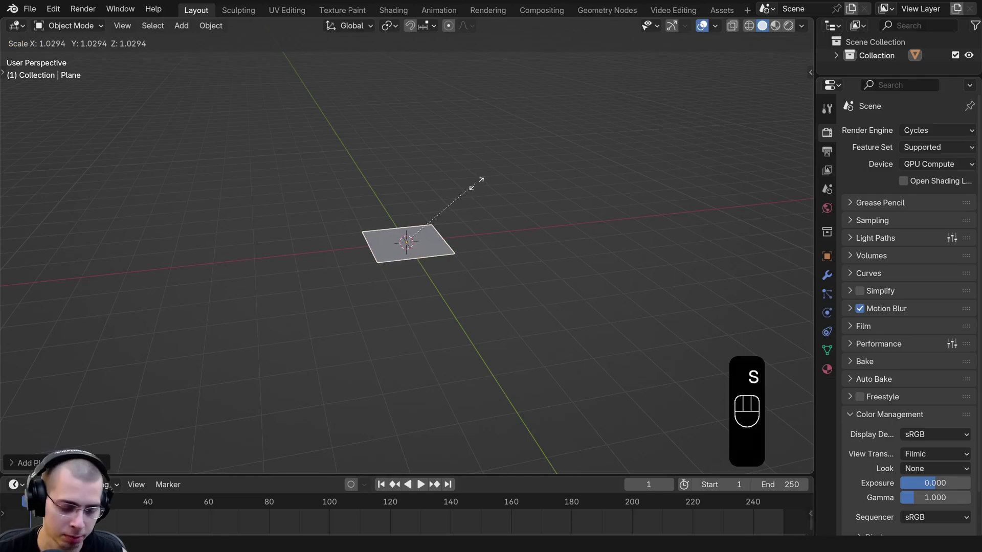
pyautogui.write('5')
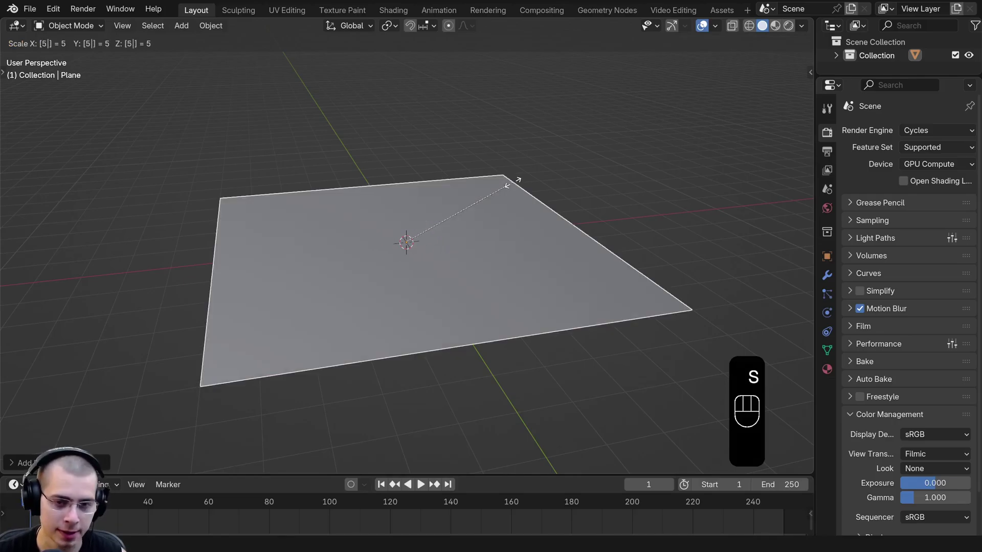
pyautogui.click(511, 184)
# Apply the scale transform of the enlarged plane.
pyautogui.keyDown('shift'); pyautogui.moveTo(421, 210); pyautogui.dragTo(422, 201, button='middle'); pyautogui.keyUp('shift')
pyautogui.scroll(2, 421, 196)
pyautogui.hotkey('ctrl', 'a')
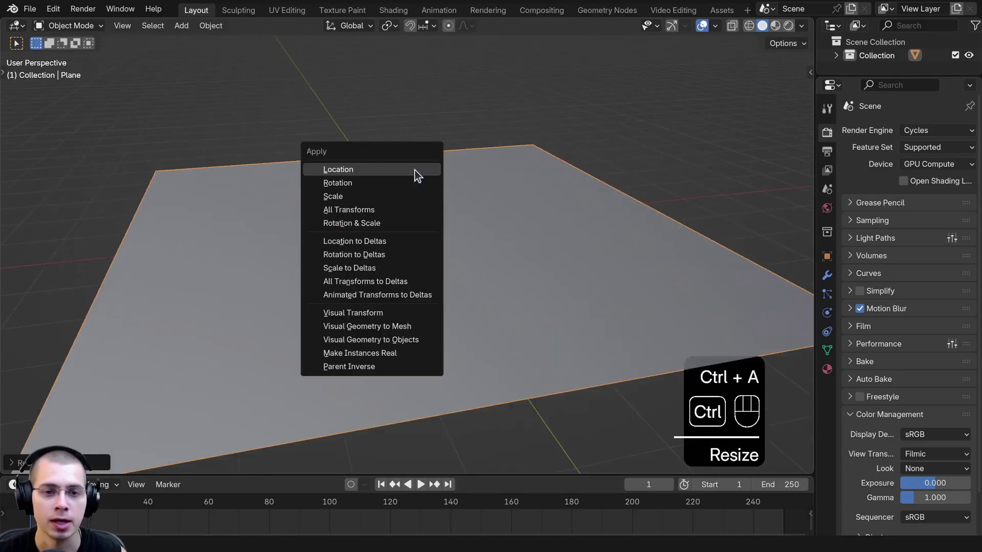
pyautogui.click(371, 192)
# Create a new material for the plane in the Shading workspace and move its Principled BSDF node close to the Material Output.
pyautogui.scroll(-1, 391, 215)
pyautogui.keyDown('shift'); pyautogui.moveTo(415, 246); pyautogui.dragTo(433, 222, button='middle'); pyautogui.keyUp('shift')
pyautogui.moveTo(444, 243); pyautogui.dragTo(449, 250, button='middle')
pyautogui.click(393, 16)
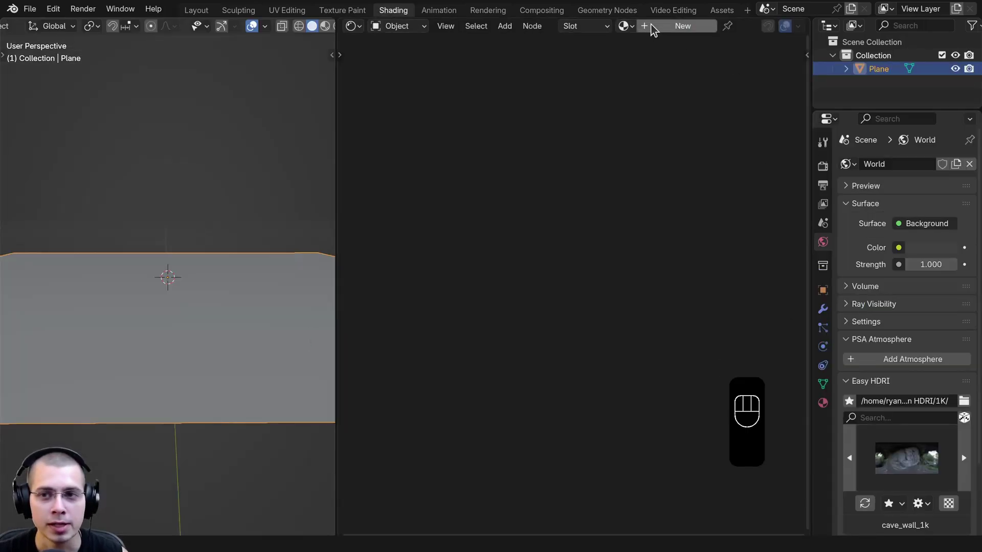
pyautogui.click(683, 26)
pyautogui.moveTo(335, 144); pyautogui.dragTo(219, 152)
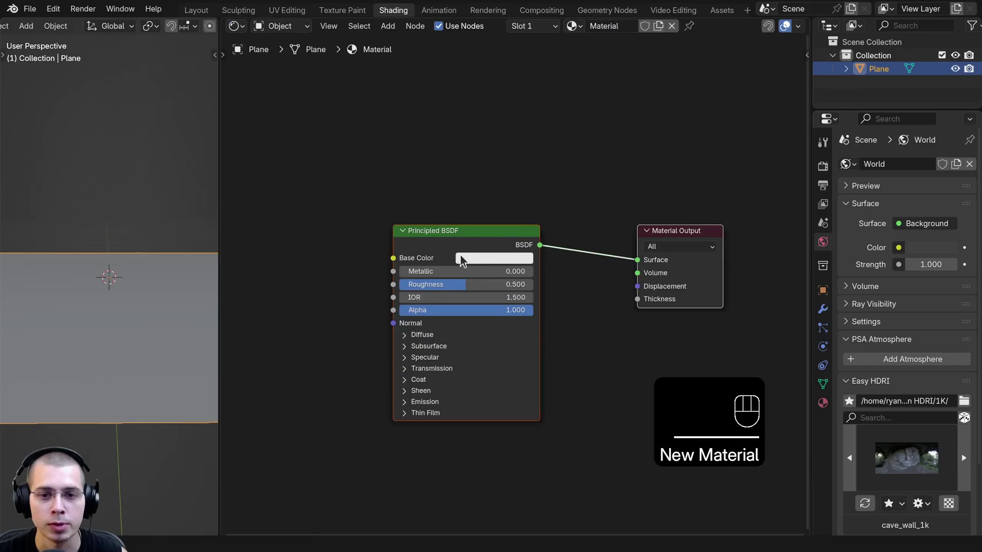
pyautogui.press('a')
pyautogui.moveTo(513, 238); pyautogui.dragTo(599, 226)
pyautogui.moveTo(550, 239); pyautogui.dragTo(578, 218, button='middle')
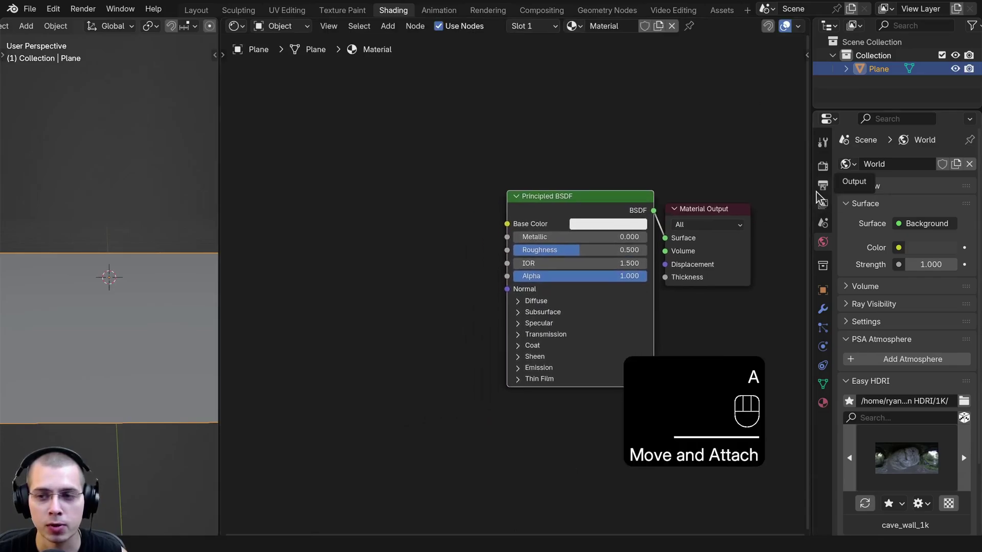
pyautogui.moveTo(813, 202); pyautogui.dragTo(910, 202)
# Search the add-ons in the preferences for "node" to check whether Node Wrangler is enabled.
pyautogui.click(56, 10)
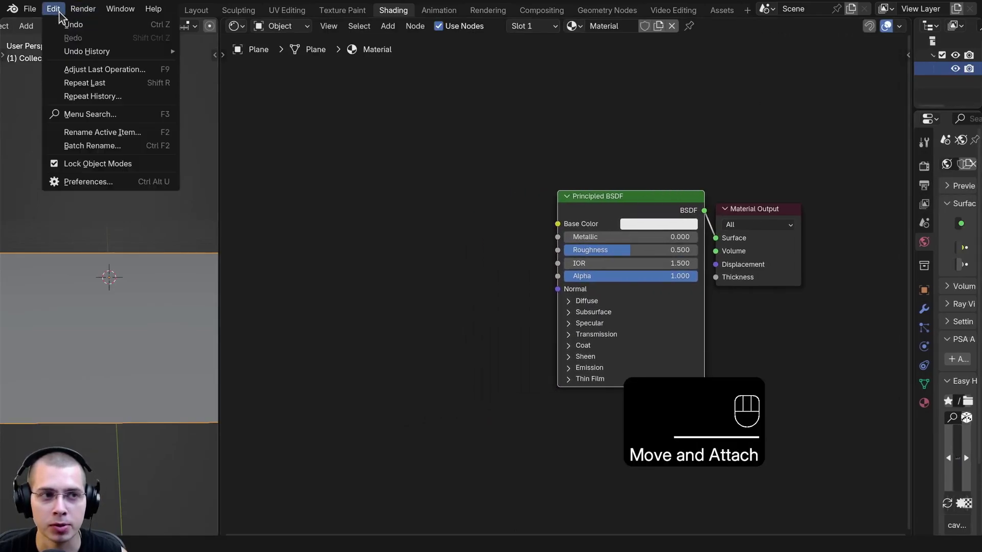
pyautogui.click(134, 179)
pyautogui.moveTo(237, 16); pyautogui.dragTo(534, 30)
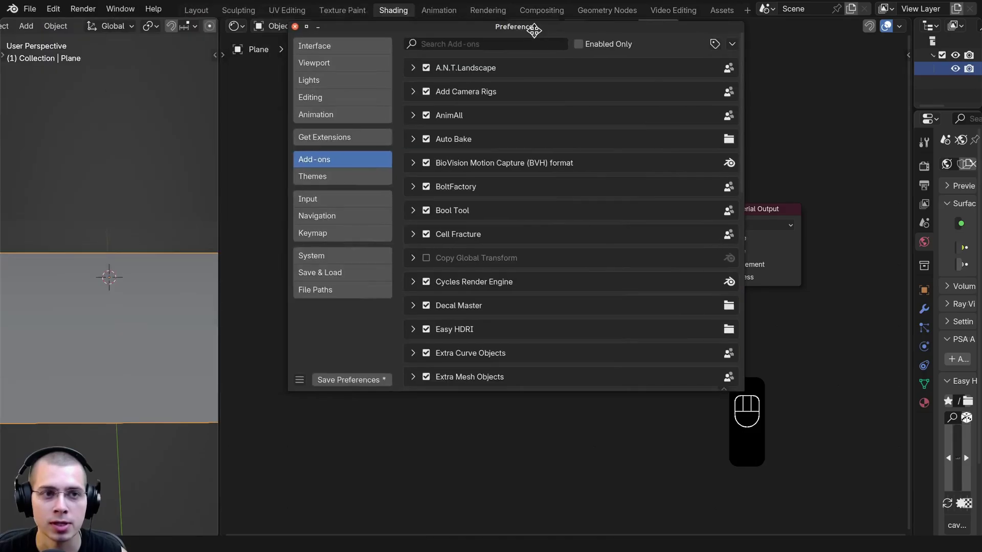
pyautogui.click(456, 44)
pyautogui.write('node')
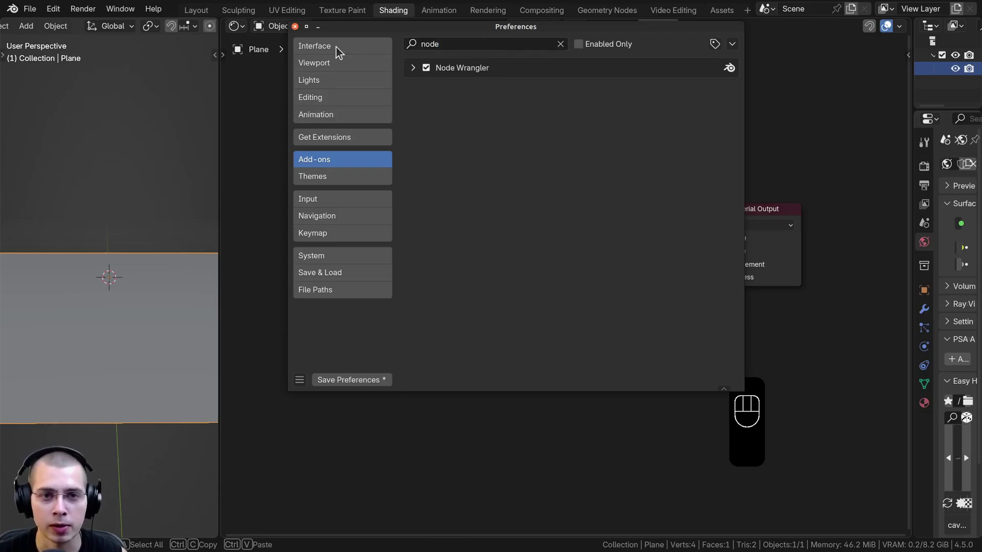
pyautogui.click(295, 26)
# Load the Color, Roughness and NormalGL images from the Ground001_4K-JPG folder onto the Principled BSDF with Node Wrangler's Principled Texture Setup.
pyautogui.moveTo(612, 253); pyautogui.dragTo(634, 201, button='middle')
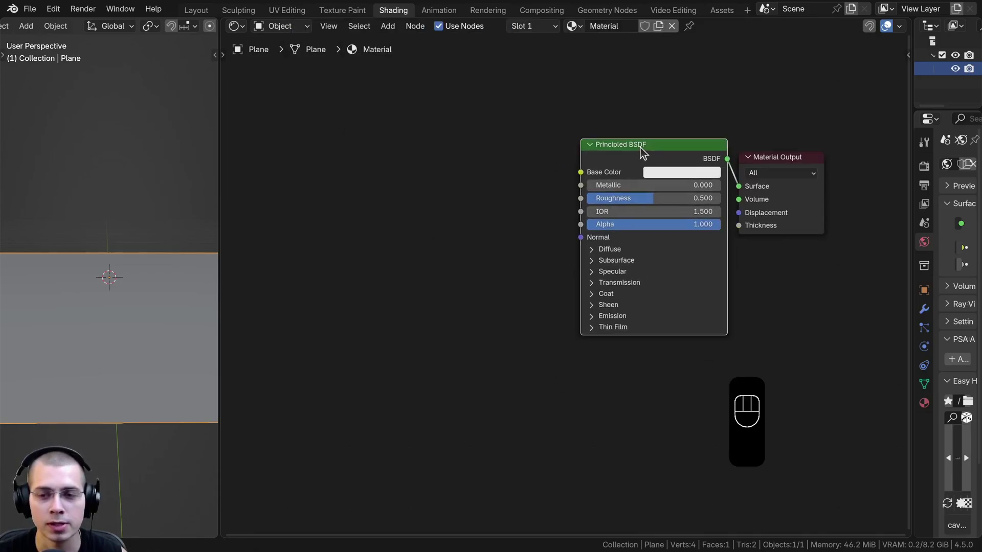
pyautogui.moveTo(642, 146); pyautogui.dragTo(637, 150)
pyautogui.scroll(2, 640, 153)
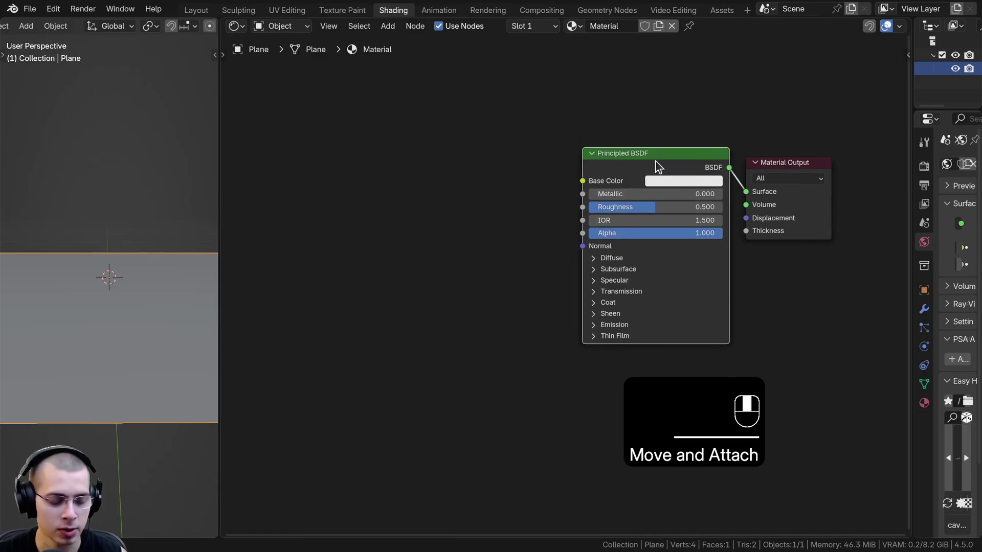
pyautogui.hotkey('ctrl', 'shift', 't')
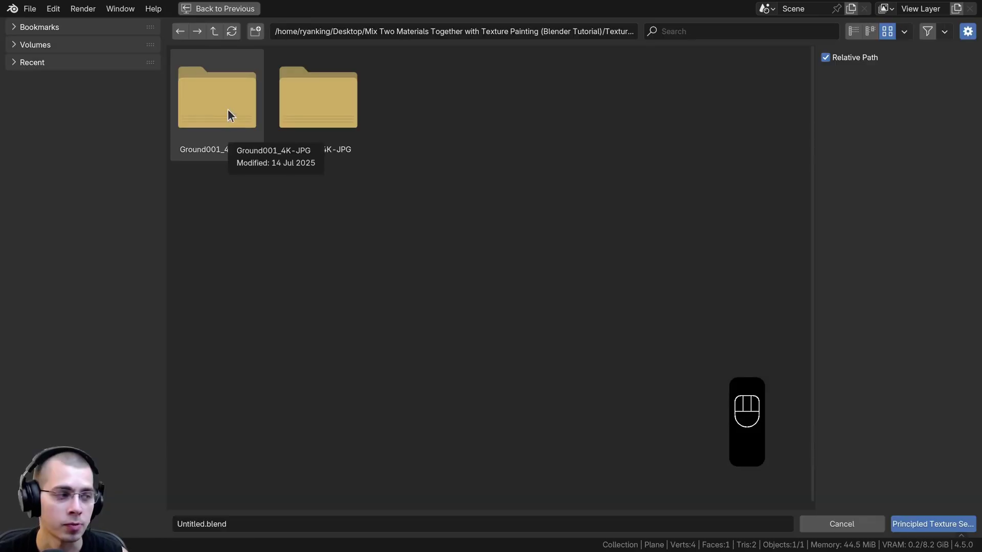
pyautogui.doubleClick(226, 101)
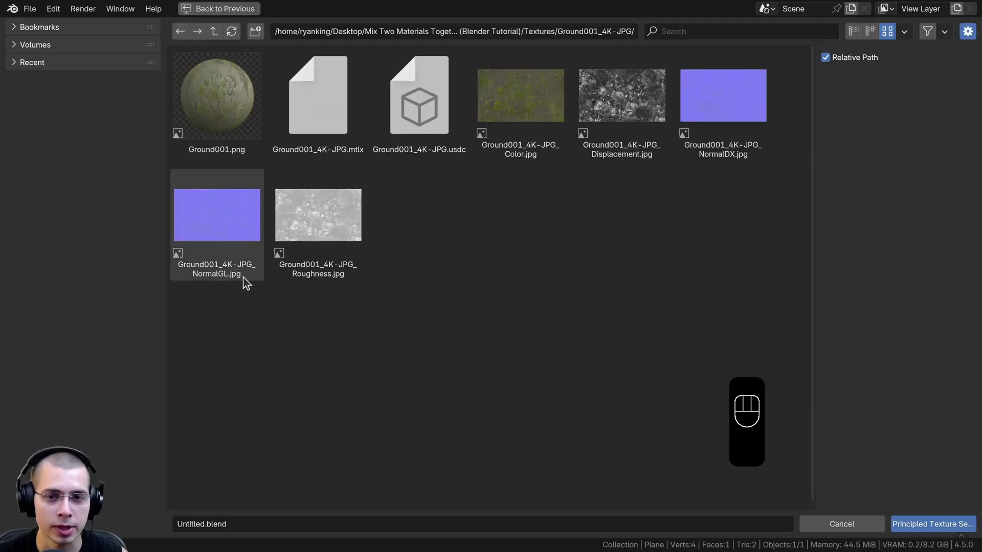
pyautogui.click(496, 105)
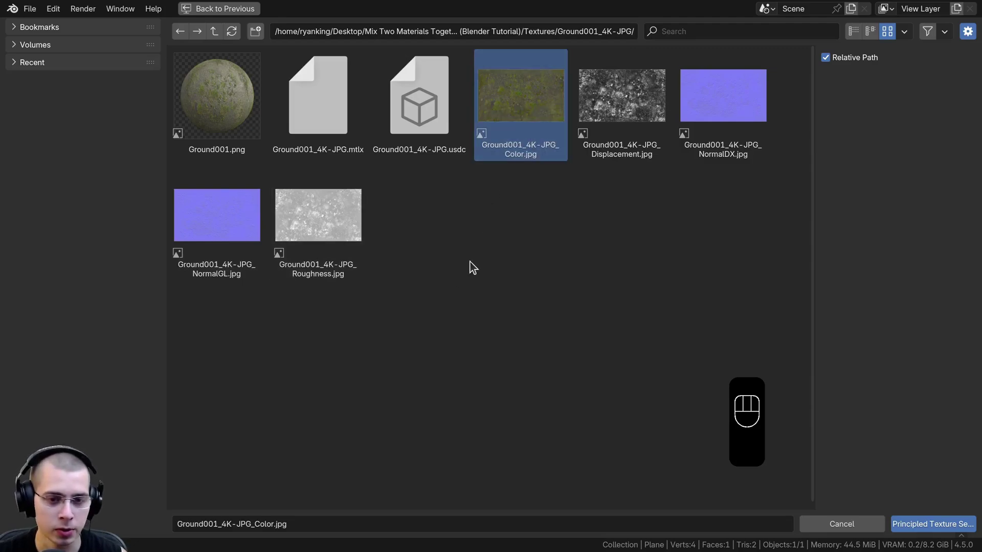
pyautogui.keyDown('ctrl'); pyautogui.click(312, 224); pyautogui.keyUp('ctrl')
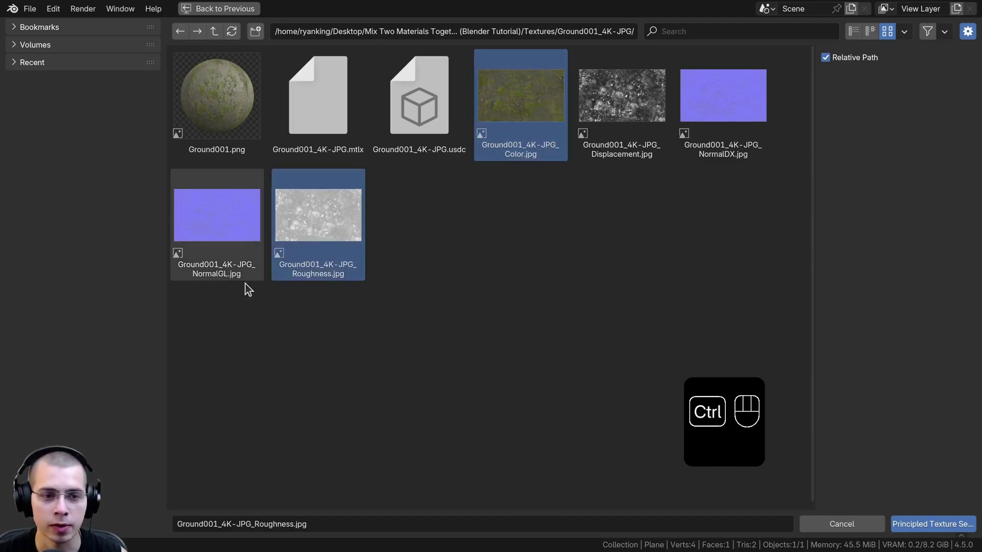
pyautogui.keyDown('ctrl'); pyautogui.click(215, 239); pyautogui.keyUp('ctrl')
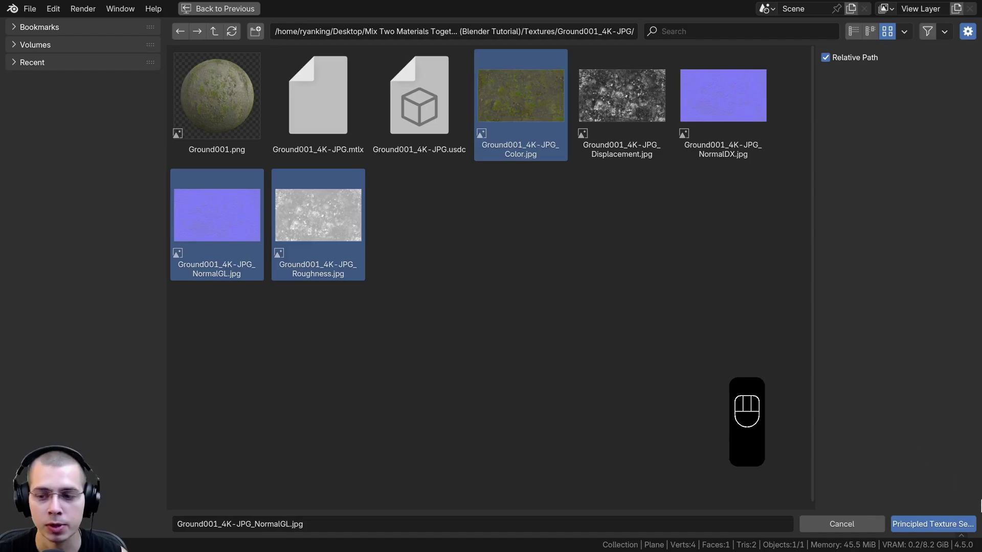
pyautogui.click(945, 529)
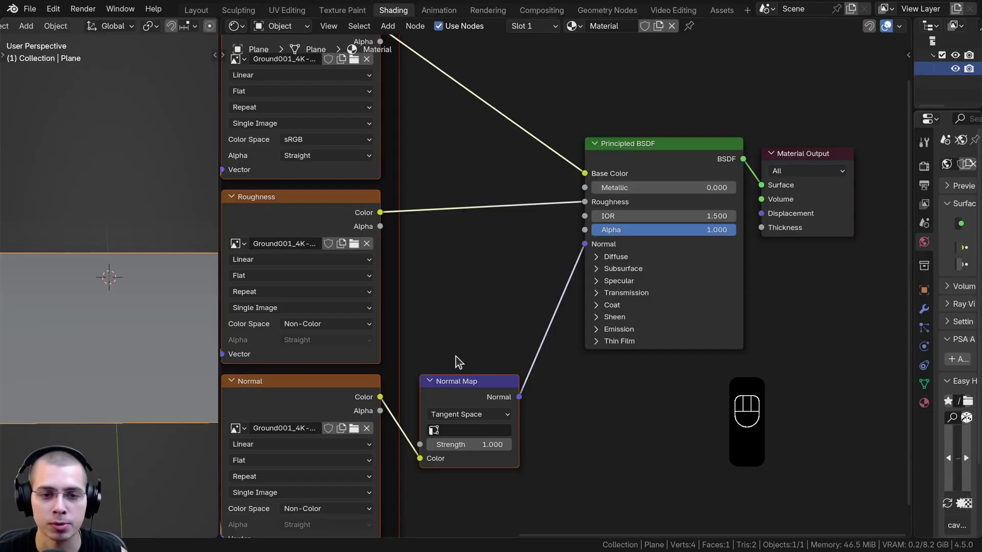
# Widen the 3D viewport and display the textured plane in Material Preview shading.
pyautogui.press('z')
pyautogui.click(118, 100)
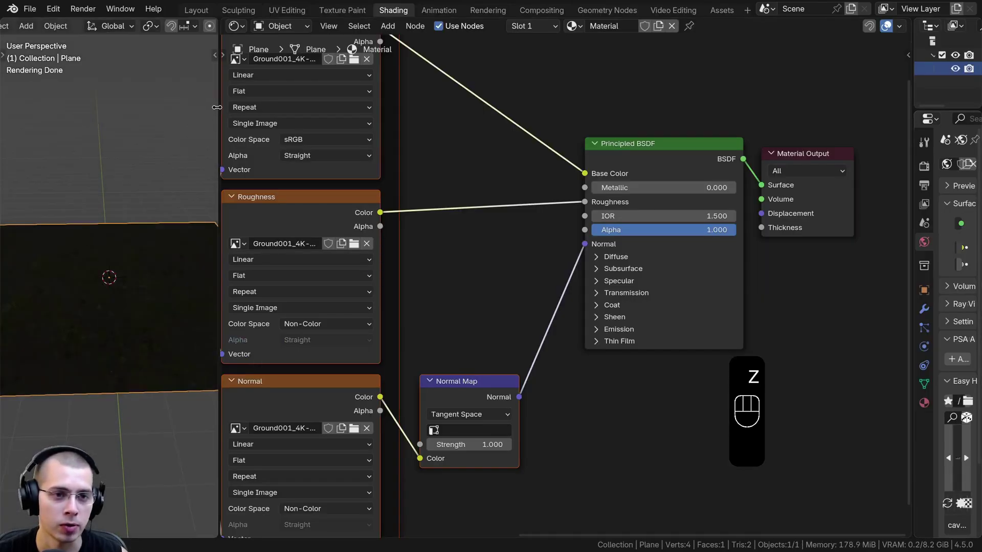
pyautogui.moveTo(219, 109); pyautogui.dragTo(399, 115)
pyautogui.press('z')
pyautogui.click(202, 222)
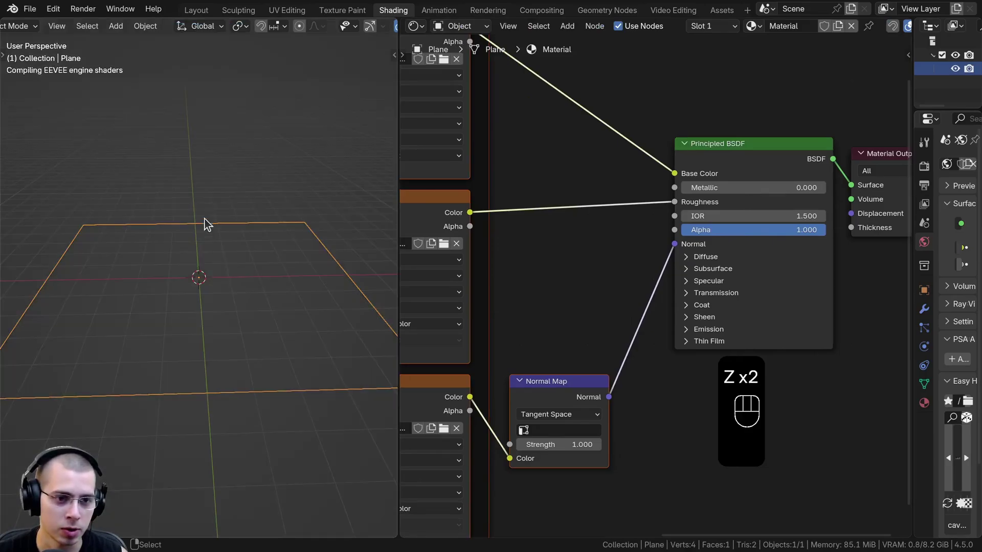
pyautogui.moveTo(204, 221); pyautogui.dragTo(261, 327, button='middle')
pyautogui.moveTo(263, 380); pyautogui.dragTo(259, 387, button='middle')
pyautogui.keyDown('shift'); pyautogui.moveTo(260, 386); pyautogui.dragTo(329, 301, button='middle'); pyautogui.keyUp('shift')
pyautogui.scroll(3, 249, 345)
pyautogui.scroll(1, 304, 300)
pyautogui.moveTo(204, 383); pyautogui.dragTo(182, 292, button='middle')
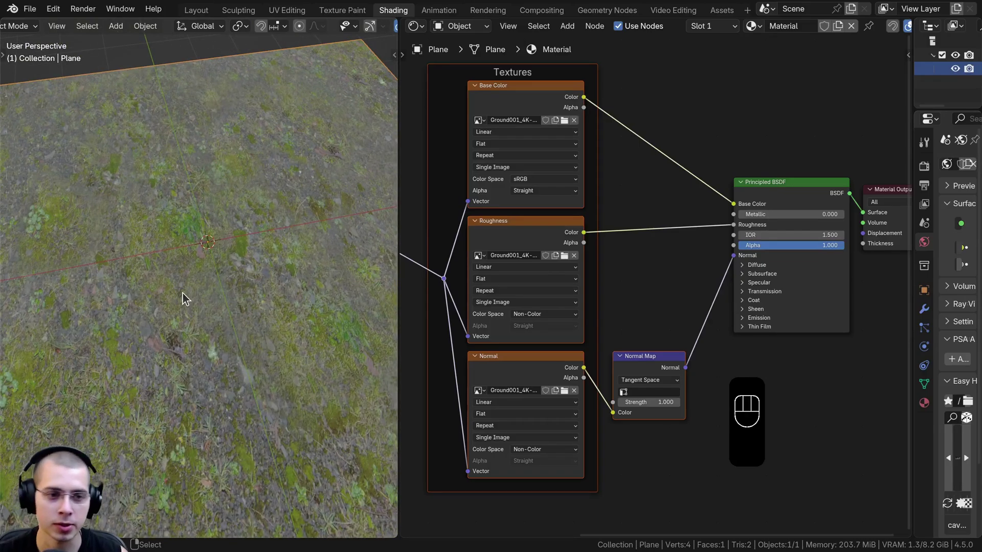
# Unwrap the plane's UVs with Project from View, seen orthographically from the top.
pyautogui.press('KP_7')
pyautogui.keyDown('shift'); pyautogui.moveTo(214, 298); pyautogui.dragTo(218, 255, button='middle'); pyautogui.keyUp('shift')
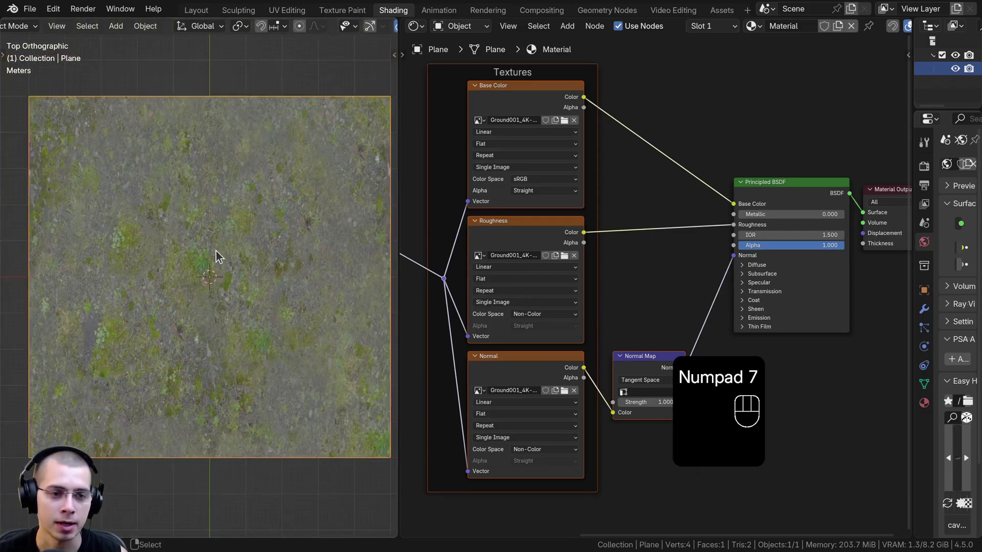
pyautogui.press('Tab')
pyautogui.press('u')
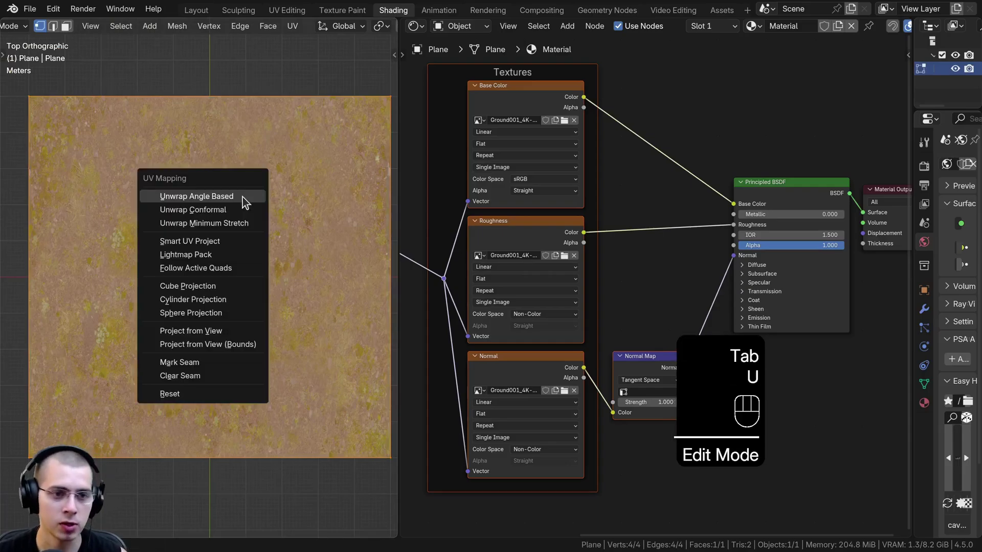
pyautogui.click(174, 331)
# Set the Mapping node's X, Y and Z scale to 3 and return the plane to Object Mode.
pyautogui.scroll(-1, 668, 271)
pyautogui.moveTo(670, 271); pyautogui.dragTo(877, 243, button='middle')
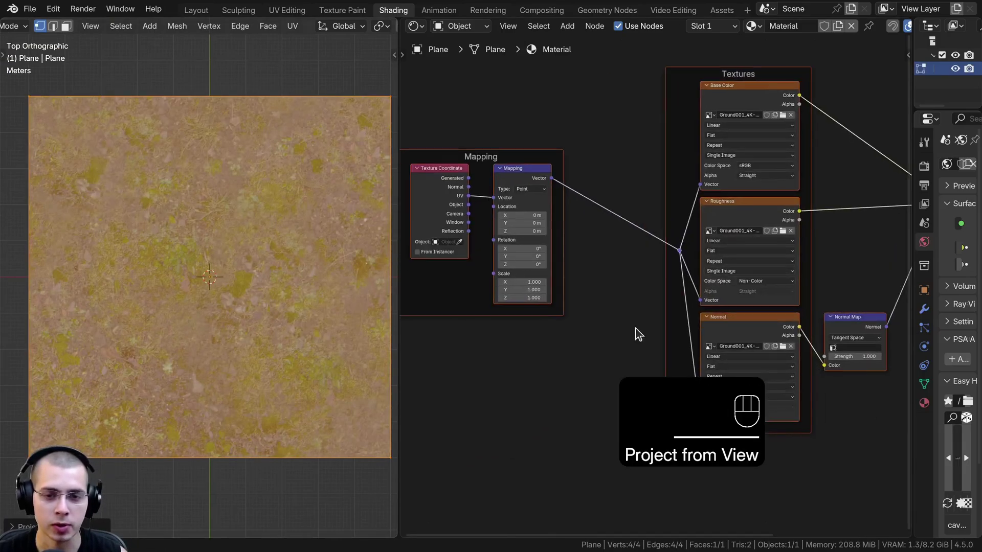
pyautogui.scroll(1, 644, 322)
pyautogui.scroll(1, 562, 169)
pyautogui.scroll(1, 581, 358)
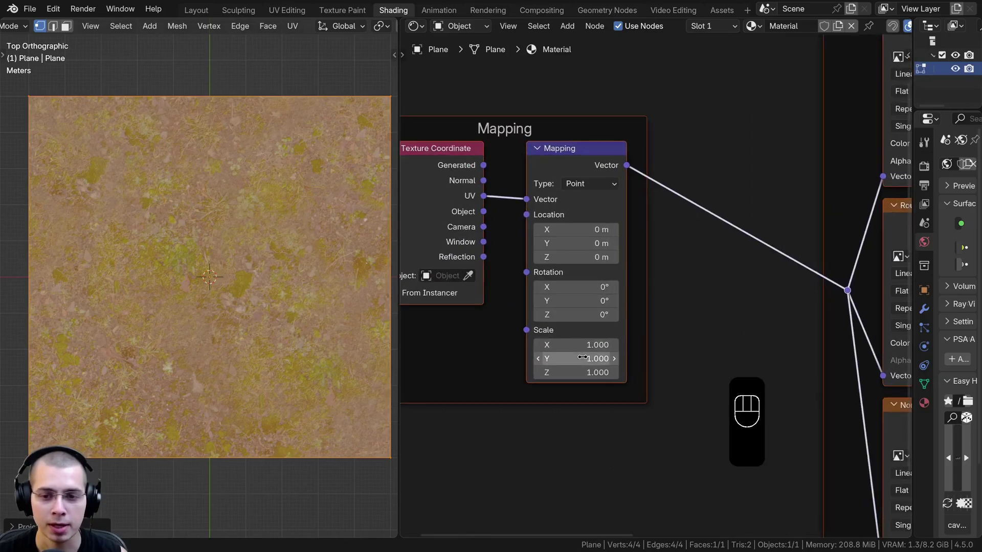
pyautogui.click(581, 348)
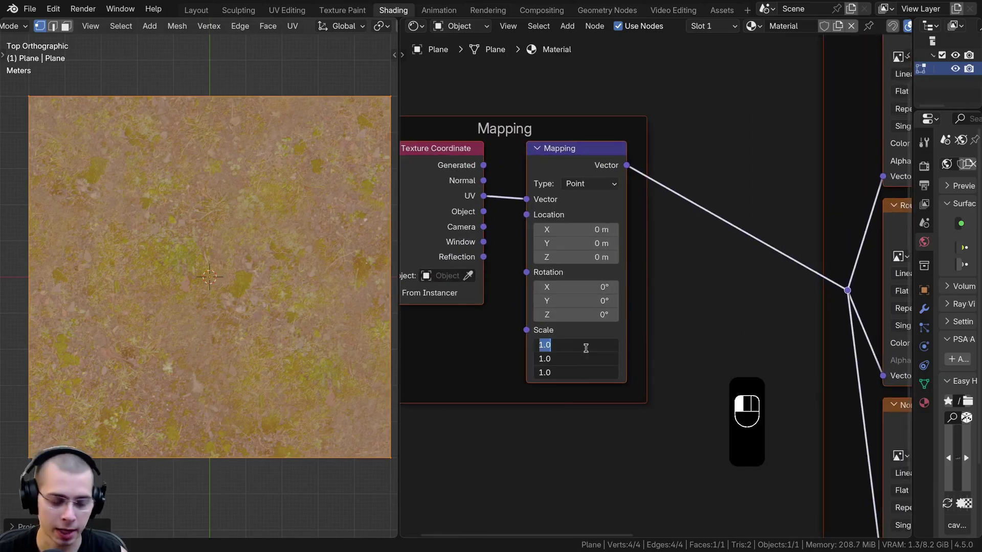
pyautogui.write('3')
pyautogui.press('Return')
pyautogui.press('Tab')
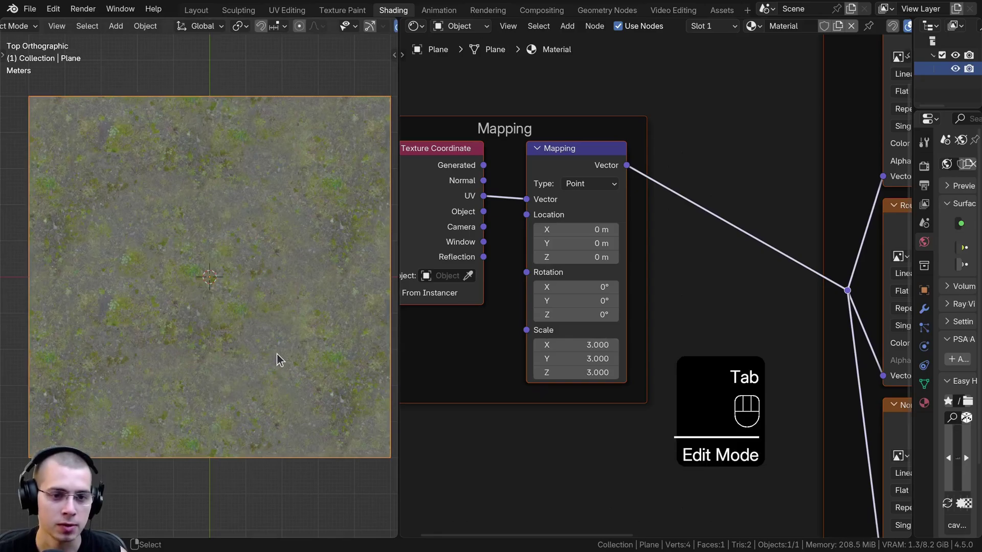
# Duplicate the ground material's Principled BSDF and place the copy above the existing texture setup.
pyautogui.moveTo(277, 353); pyautogui.dragTo(280, 276, button='middle')
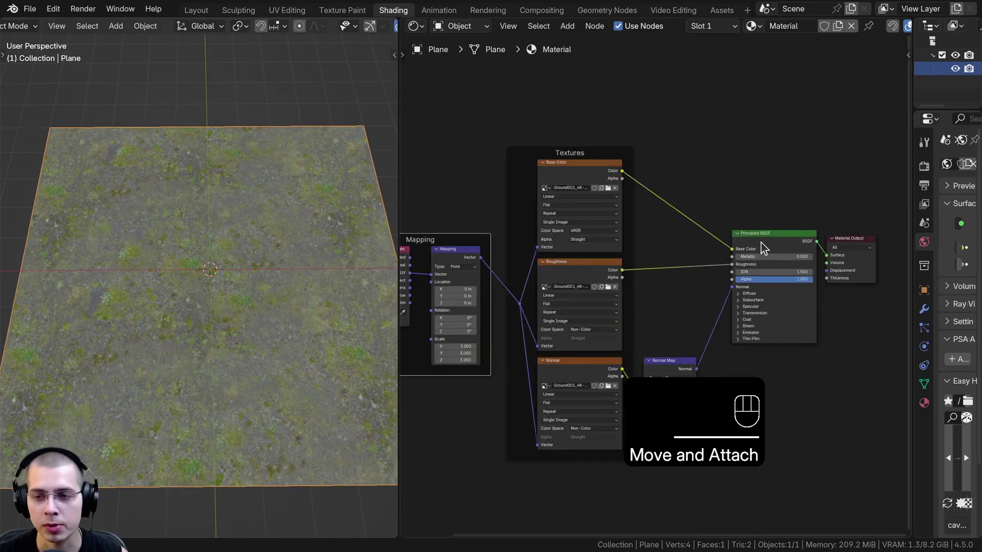
pyautogui.click(760, 246)
pyautogui.scroll(-1, 760, 246)
pyautogui.moveTo(760, 246); pyautogui.dragTo(755, 313, button='middle')
pyautogui.hotkey('shift', 'd')
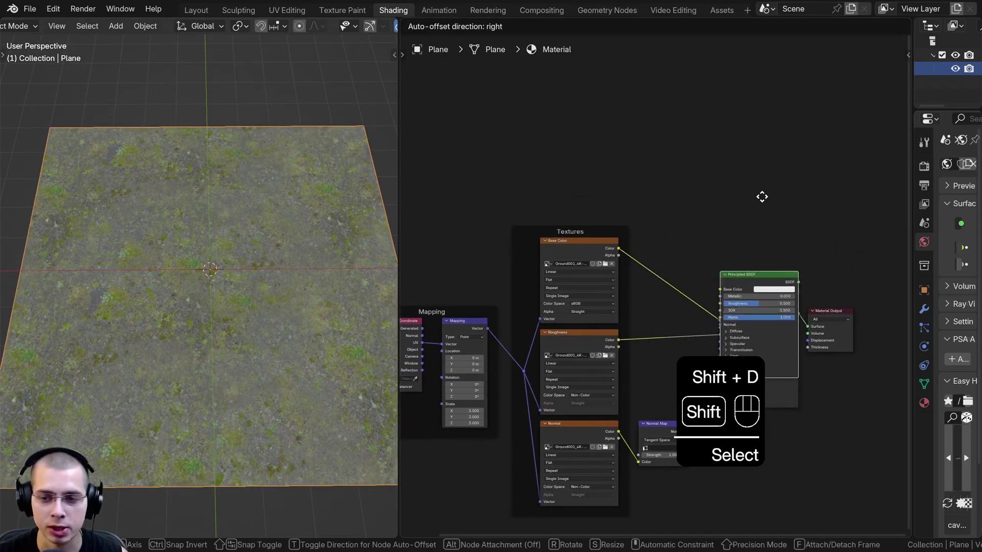
pyautogui.click(753, 109)
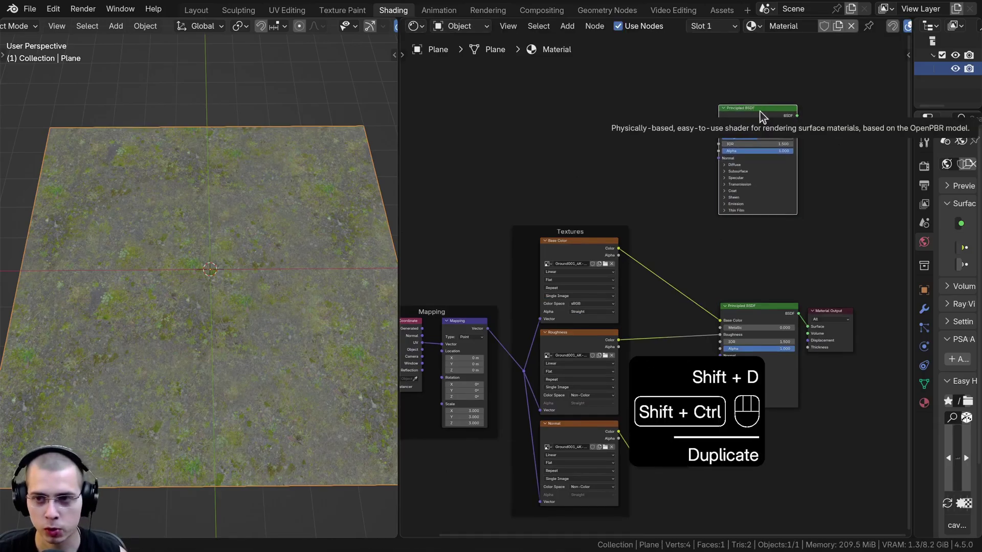
# Connect the duplicated Principled BSDF to the Material Output and place the output node beside it.
pyautogui.keyDown('ctrl'); pyautogui.keyDown('shift'); pyautogui.click(758, 115); pyautogui.keyUp('shift'); pyautogui.keyUp('ctrl')
pyautogui.moveTo(831, 311); pyautogui.dragTo(825, 122)
pyautogui.scroll(2, 741, 115)
pyautogui.moveTo(814, 163); pyautogui.dragTo(717, 288)
pyautogui.scroll(-3, 718, 287)
pyautogui.moveTo(718, 286); pyautogui.dragTo(706, 311, button='middle')
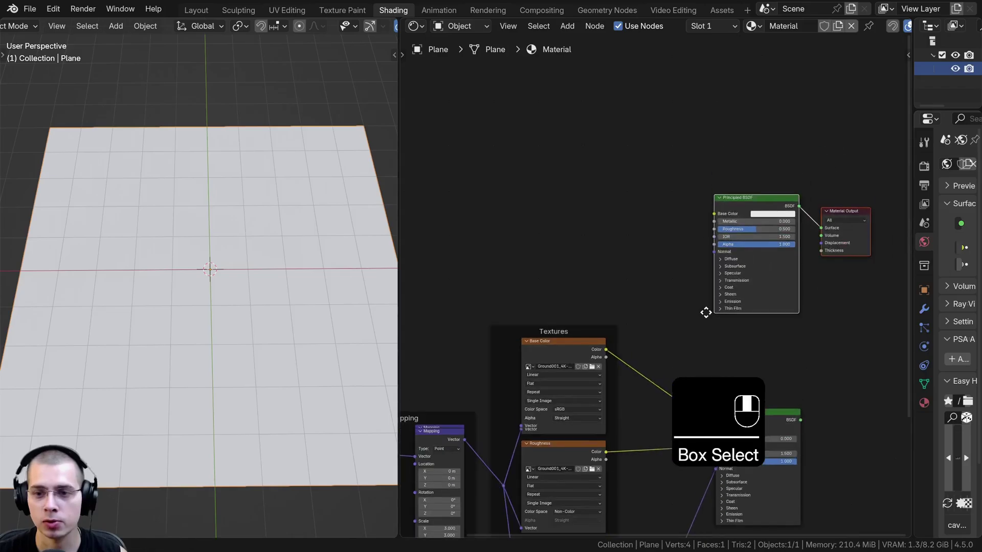
# Move the duplicated Principled BSDF and the Material Output farther up to make room above the ground textures.
pyautogui.press('g')
pyautogui.click(693, 122)
pyautogui.scroll(-2, 672, 143)
pyautogui.moveTo(671, 145); pyautogui.dragTo(668, 167, button='middle')
pyautogui.scroll(4, 711, 177)
pyautogui.press('a')
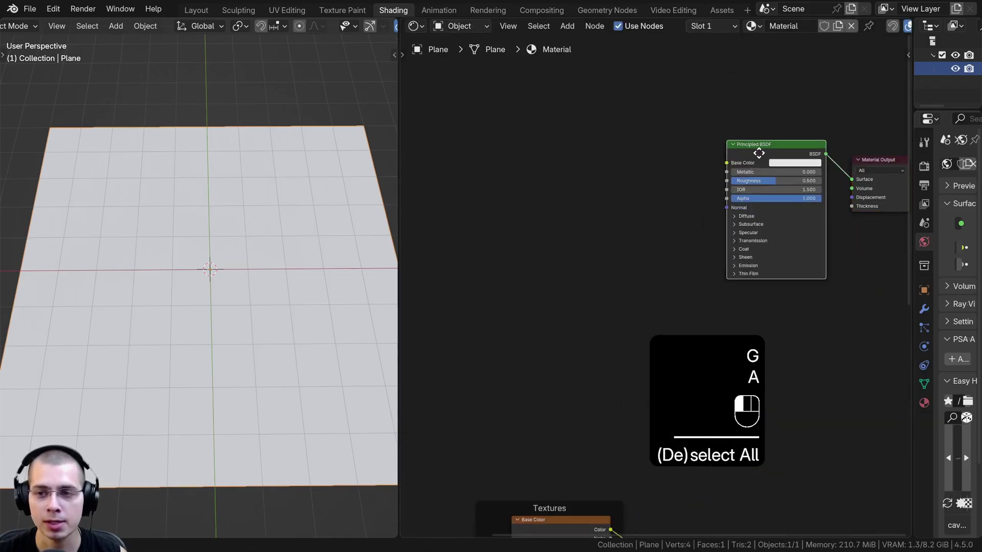
pyautogui.moveTo(760, 154); pyautogui.dragTo(775, 154)
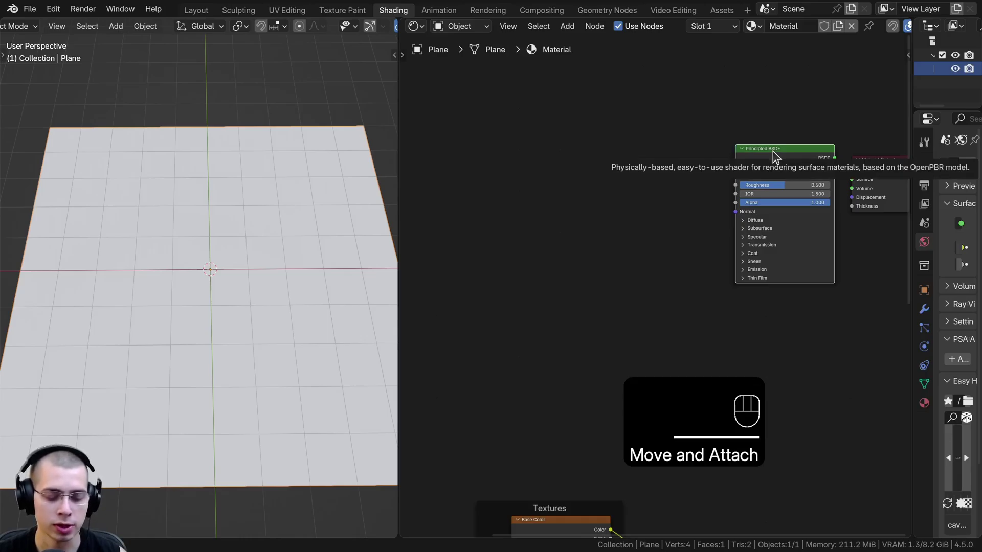
# Load the Color, NormalGL and Roughness images from the Moss002_4K-JPG folder onto the duplicated shader with Principled Texture Setup.
pyautogui.hotkey('ctrl', 'shift', 't')
pyautogui.doubleClick(334, 117)
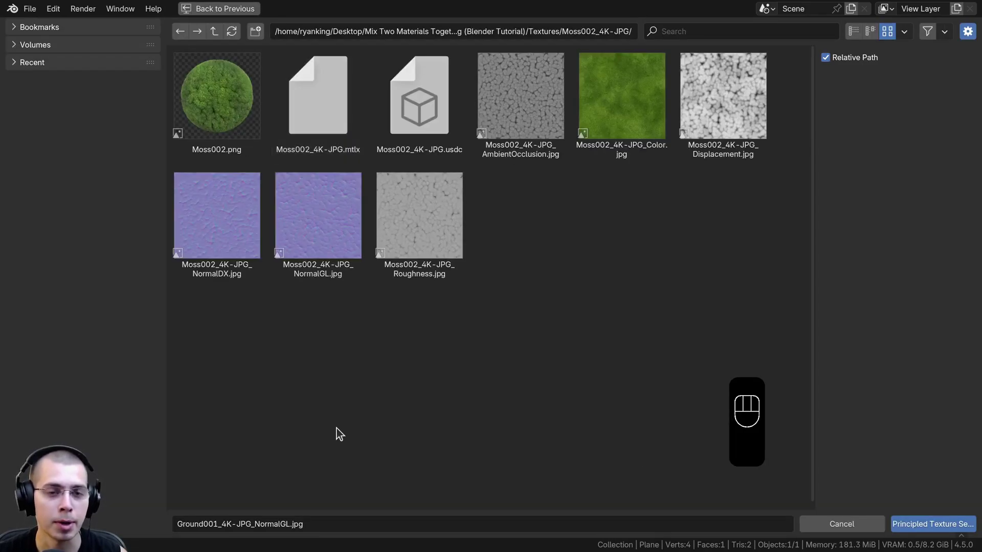
pyautogui.click(625, 95)
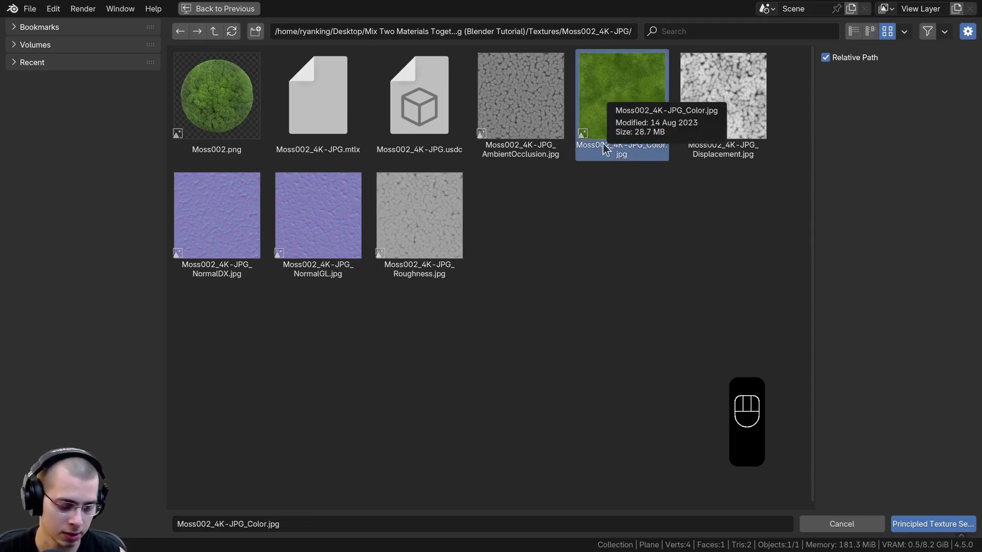
pyautogui.keyDown('ctrl'); pyautogui.click(334, 237); pyautogui.keyUp('ctrl')
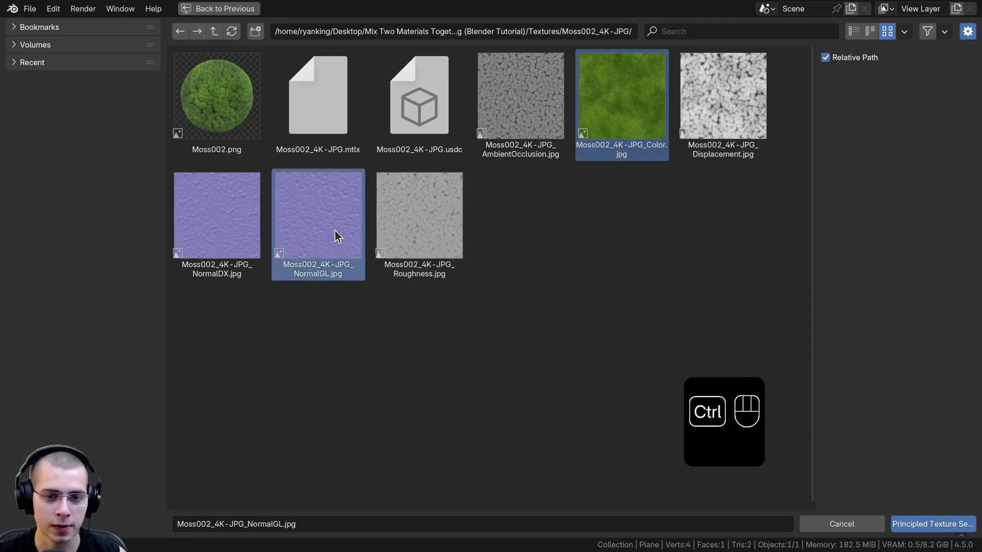
pyautogui.keyDown('ctrl'); pyautogui.click(425, 210); pyautogui.keyUp('ctrl')
pyautogui.click(961, 532)
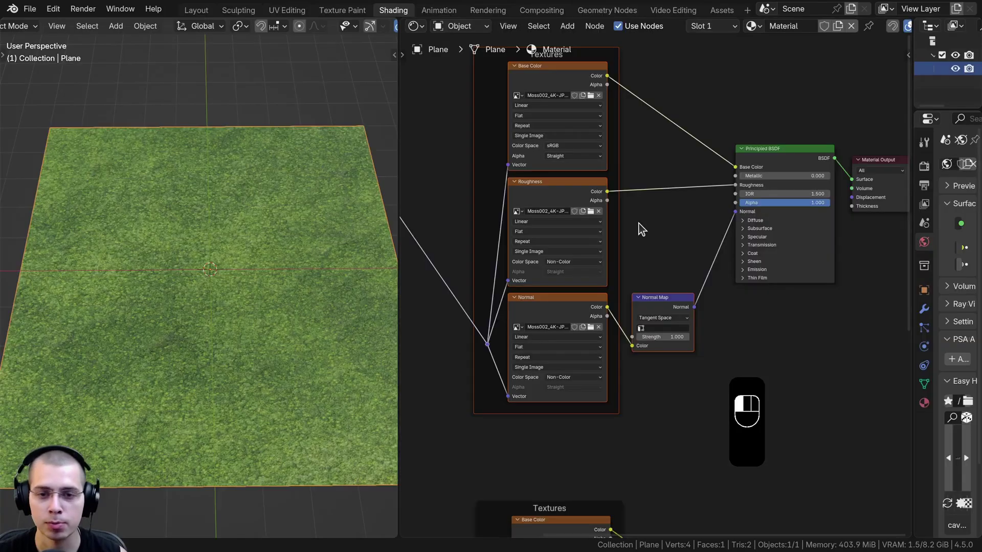
# Move the moss setup's Mapping frame closer to its textures and set the Mapping node's X, Y and Z scale to 3.
pyautogui.scroll(-4, 637, 227)
pyautogui.moveTo(496, 221); pyautogui.dragTo(535, 228, button='middle')
pyautogui.moveTo(451, 169); pyautogui.dragTo(502, 177)
pyautogui.moveTo(510, 303); pyautogui.dragTo(577, 335, button='middle')
pyautogui.scroll(9, 577, 336)
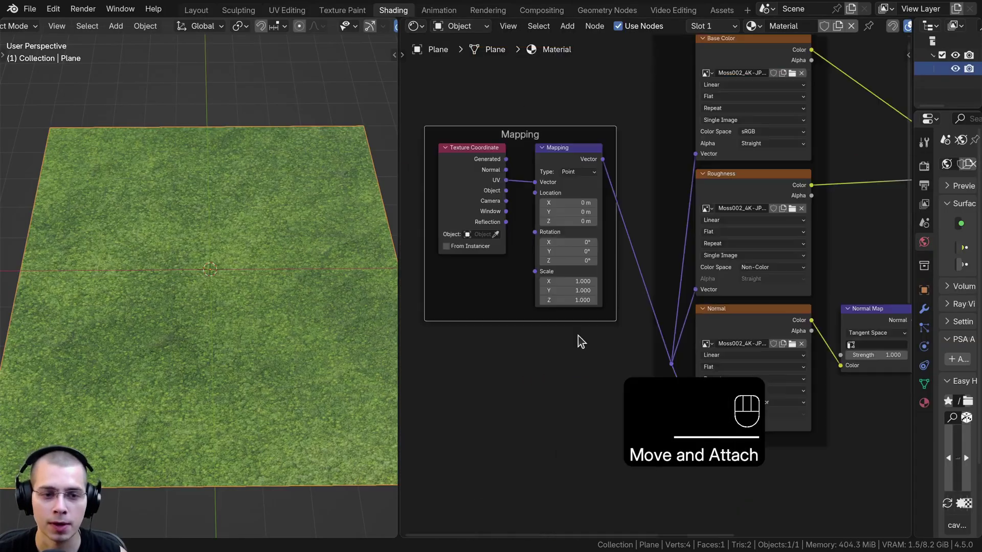
pyautogui.moveTo(539, 280); pyautogui.dragTo(539, 303)
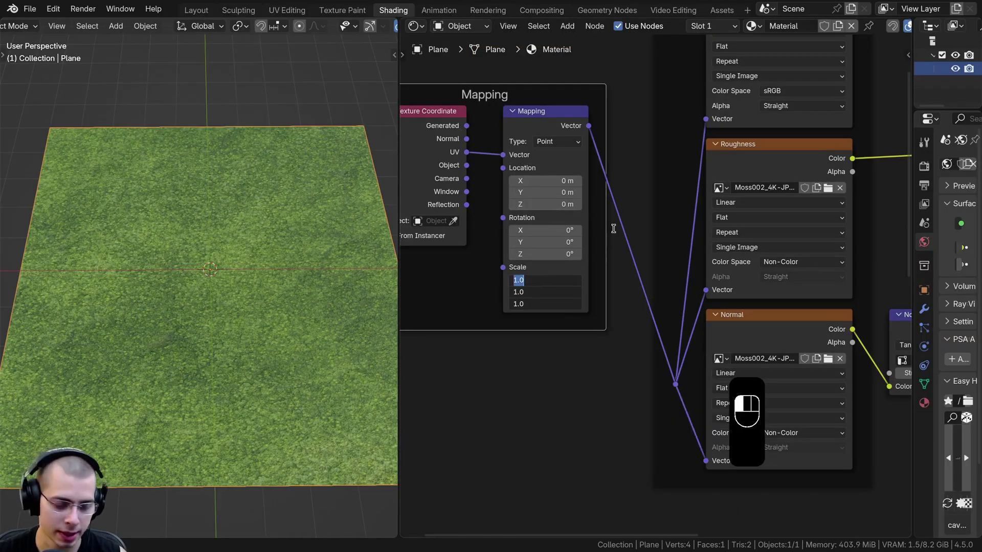
pyautogui.write('43')
pyautogui.press('BackSpace')
pyautogui.press('BackSpace')
pyautogui.write('3')
pyautogui.press('Return')
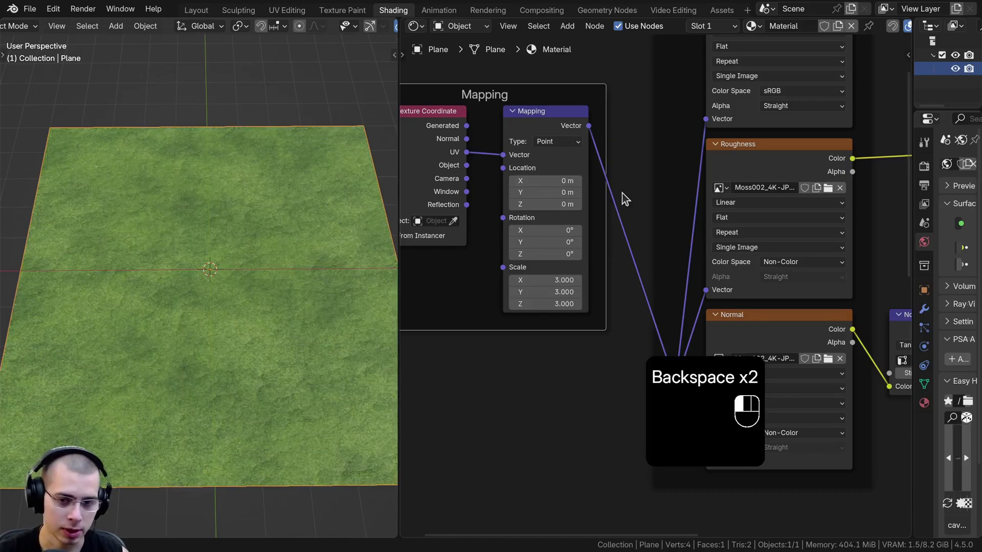
# Preview the ground and moss materials in turn through the Material Output, ending with the moss shader connected.
pyautogui.scroll(-3, 417, 309)
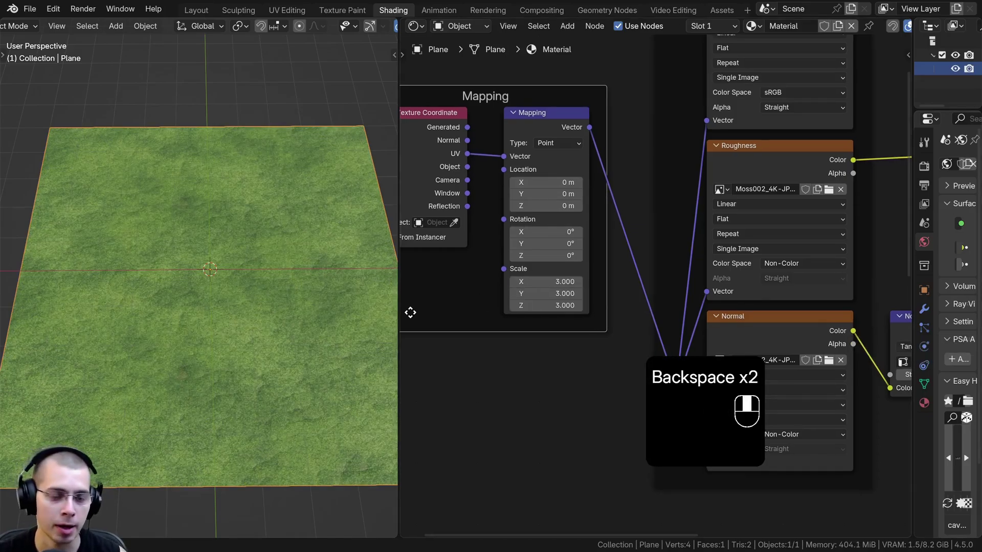
pyautogui.scroll(-2, 721, 301)
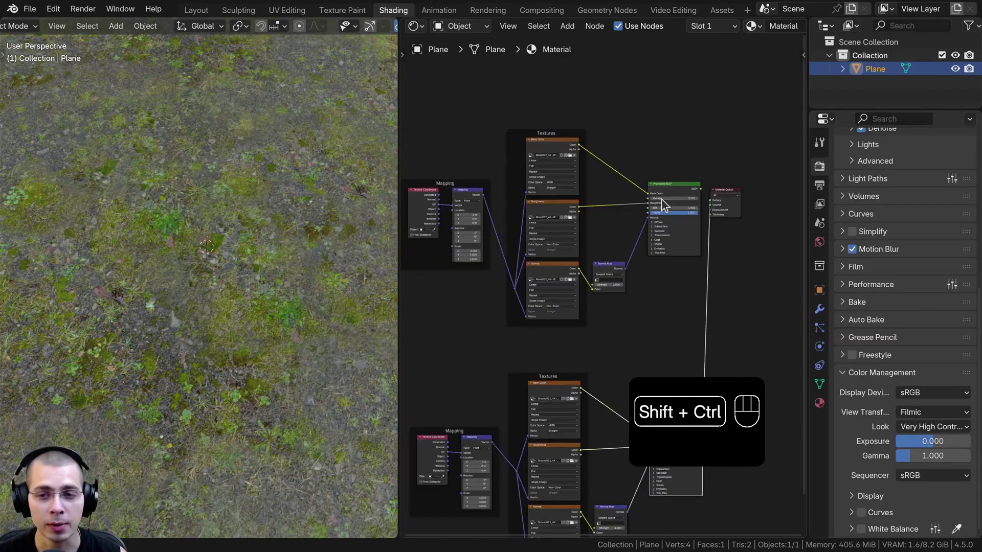
pyautogui.keyDown('ctrl'); pyautogui.keyDown('shift'); pyautogui.click(667, 192); pyautogui.keyUp('shift'); pyautogui.keyUp('ctrl')
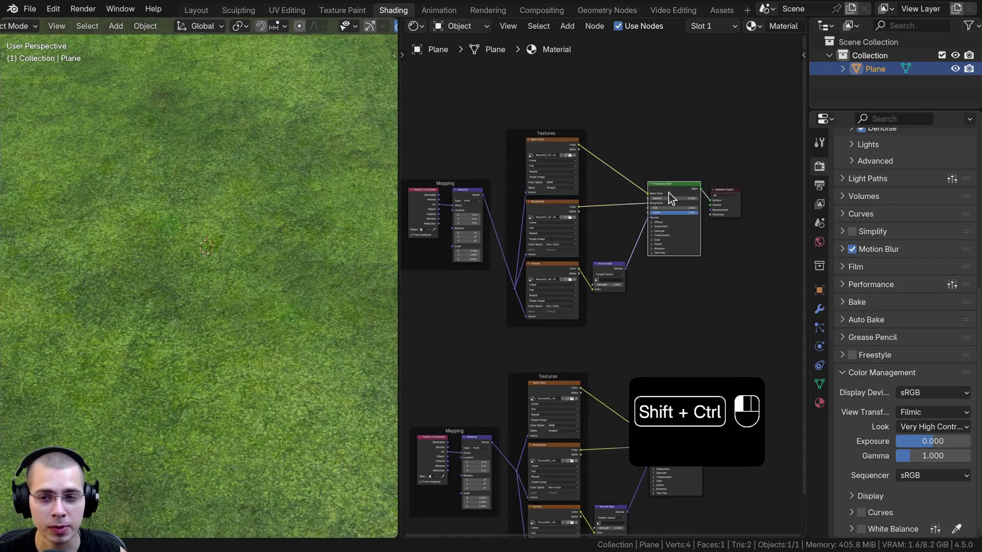
# Add a Mix Shader node and place it between the two Principled BSDF setups.
pyautogui.moveTo(674, 418); pyautogui.dragTo(581, 315, button='middle')
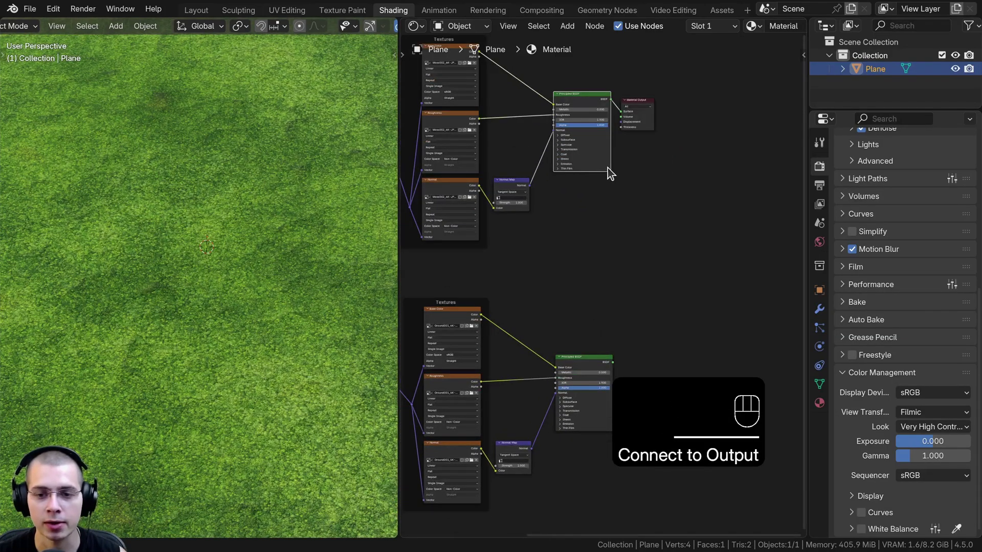
pyautogui.hotkey('shift', 'a')
pyautogui.write('mis sh')
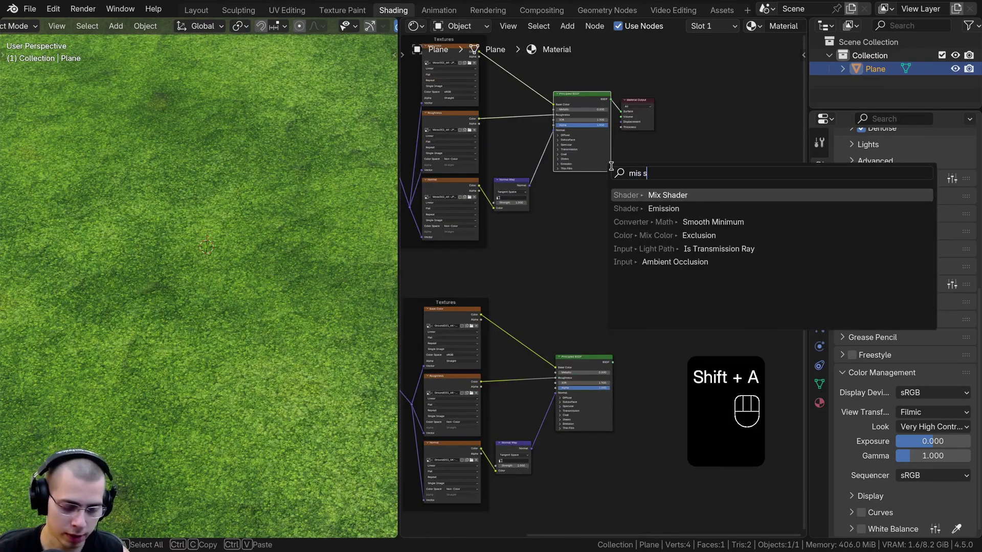
pyautogui.press('Return')
pyautogui.click(646, 226)
pyautogui.moveTo(600, 199); pyautogui.dragTo(538, 267, button='middle')
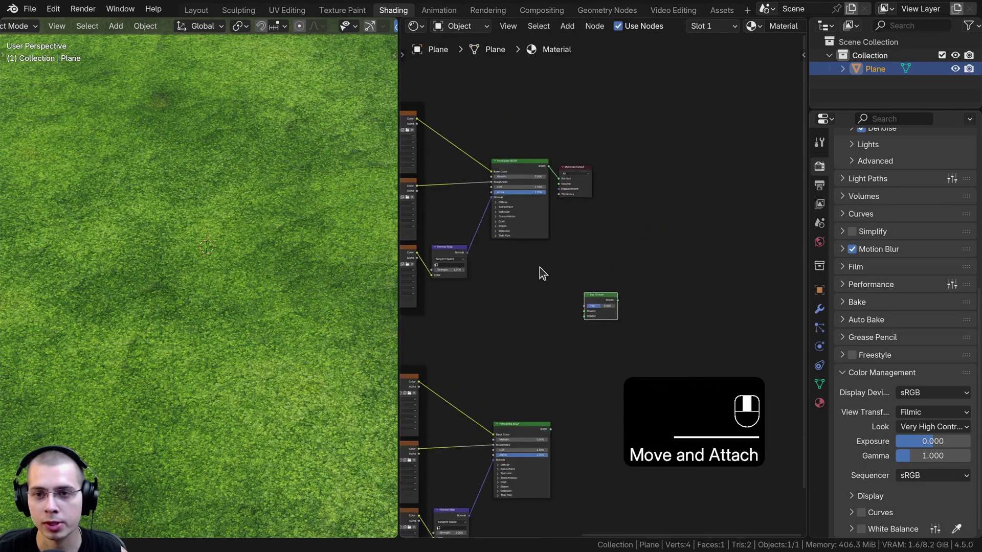
# Connect the Mix Shader to the Material Output and place the output node next to it.
pyautogui.scroll(3, 606, 302)
pyautogui.keyDown('ctrl'); pyautogui.keyDown('shift'); pyautogui.click(607, 304); pyautogui.keyUp('shift'); pyautogui.keyUp('ctrl')
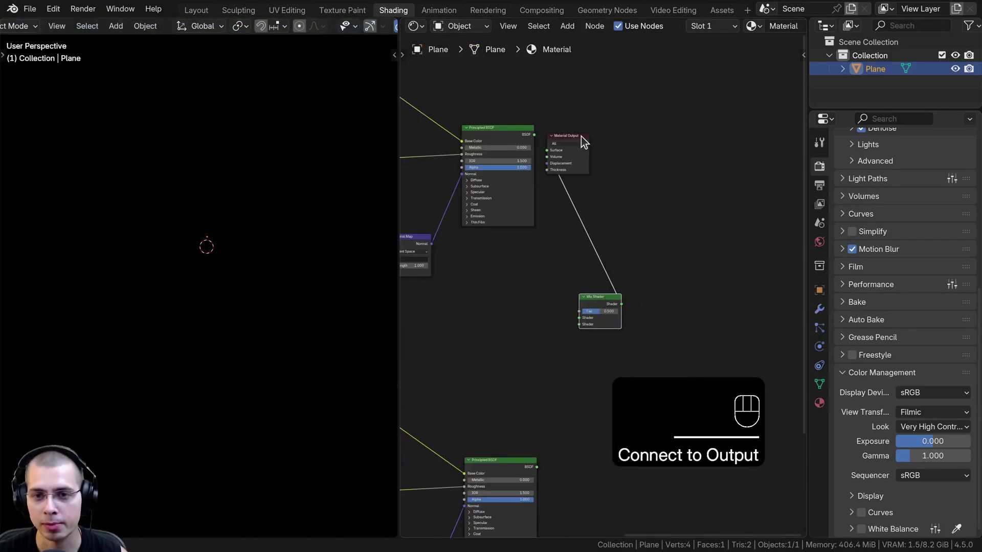
pyautogui.moveTo(581, 136); pyautogui.dragTo(678, 272)
pyautogui.moveTo(504, 177); pyautogui.dragTo(506, 148, button='middle')
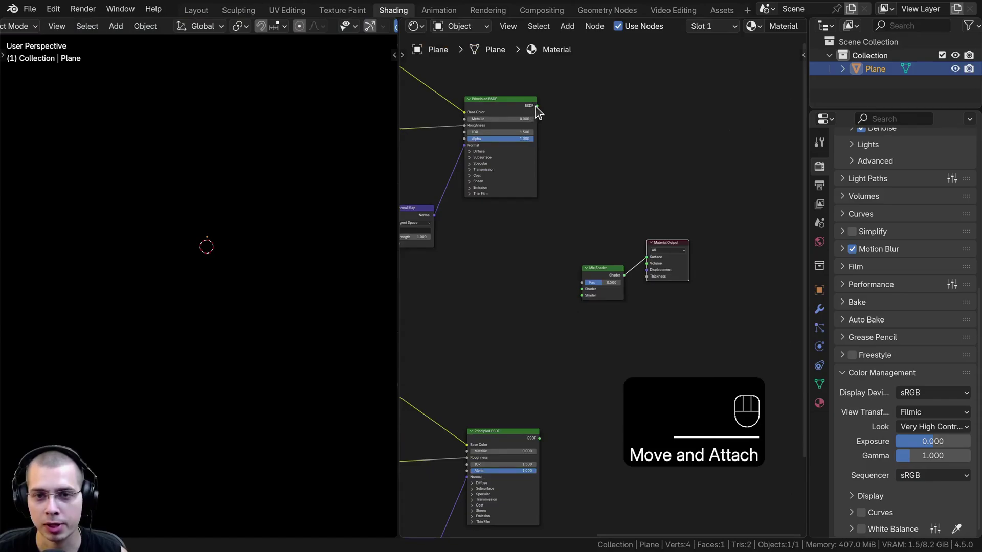
# Link the moss Principled BSDF to the Mix Shader's first Shader input and the ground Principled BSDF to the second.
pyautogui.moveTo(536, 108); pyautogui.dragTo(601, 291)
pyautogui.moveTo(585, 356); pyautogui.dragTo(600, 267, button='middle')
pyautogui.click(575, 348)
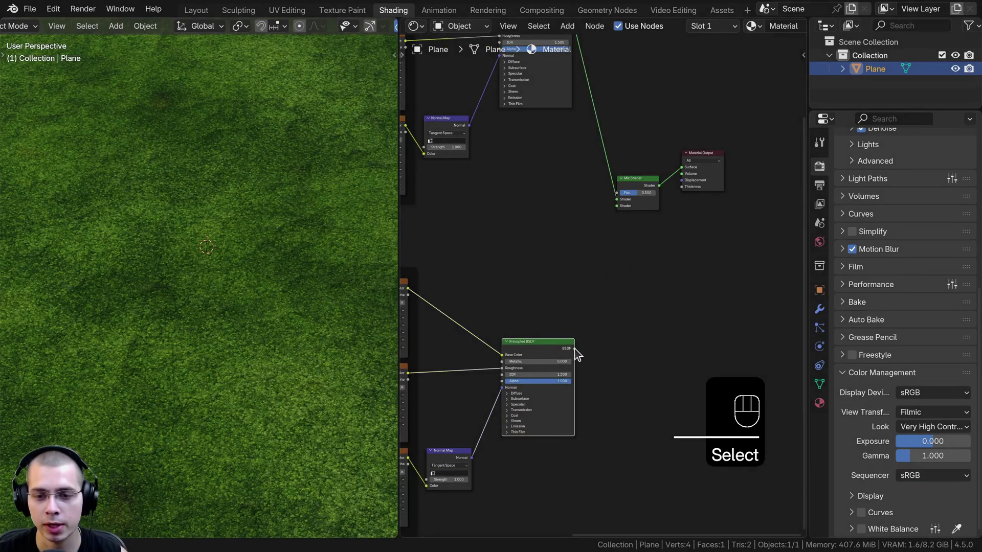
pyautogui.moveTo(615, 206); pyautogui.dragTo(616, 206)
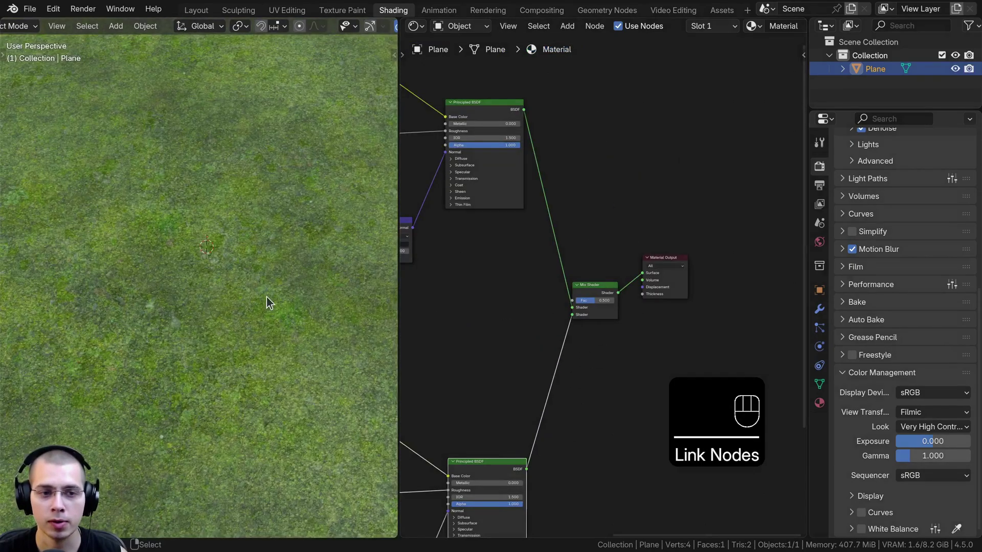
# Set the Mix Shader's Fac to about 0.544 and inspect the blended materials on the whole plane.
pyautogui.scroll(3, 588, 317)
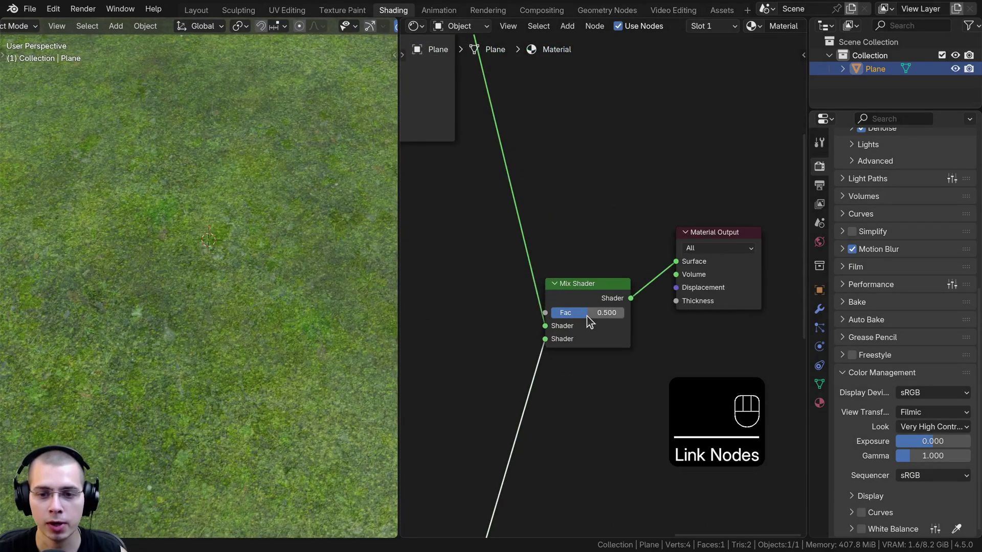
pyautogui.moveTo(587, 312)
pyautogui.mouseDown()
pyautogui.moveTo(613, 312)
pyautogui.moveTo(552, 312)
pyautogui.moveTo(621, 314)
pyautogui.moveTo(554, 313)
pyautogui.moveTo(591, 313)
pyautogui.mouseUp()
pyautogui.keyDown('shift'); pyautogui.moveTo(200, 251); pyautogui.dragTo(212, 170, button='middle'); pyautogui.keyUp('shift')
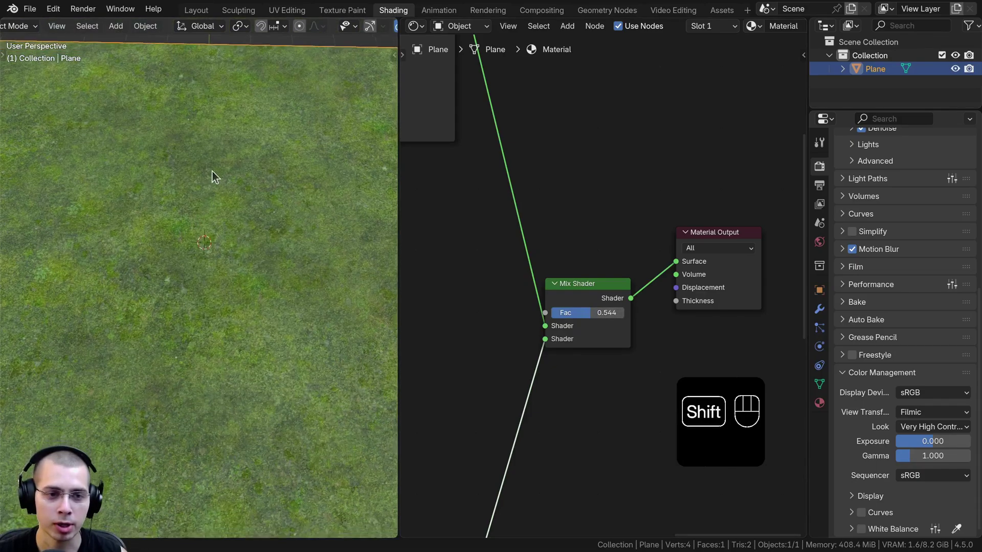
pyautogui.scroll(-5, 140, 254)
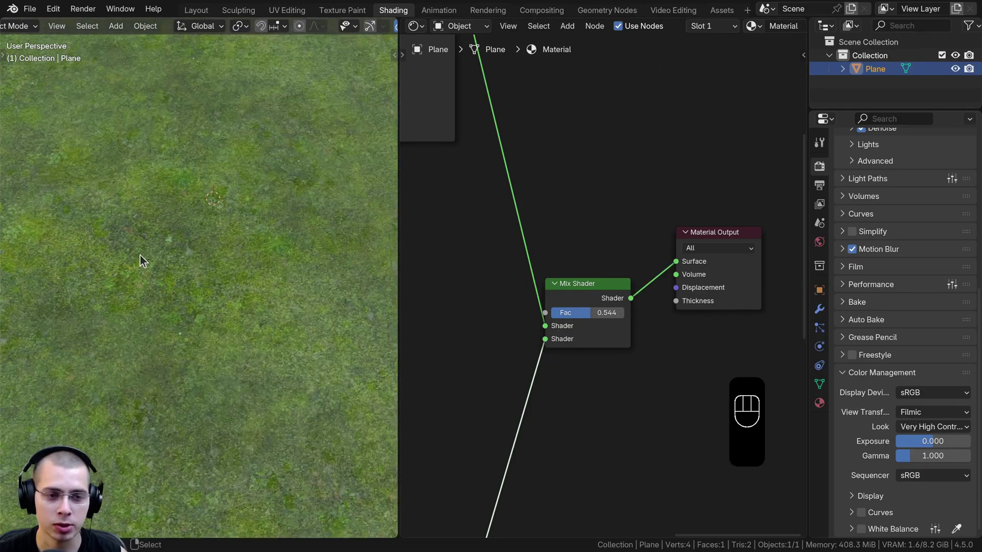
pyautogui.scroll(-3, 566, 307)
pyautogui.scroll(2, 621, 289)
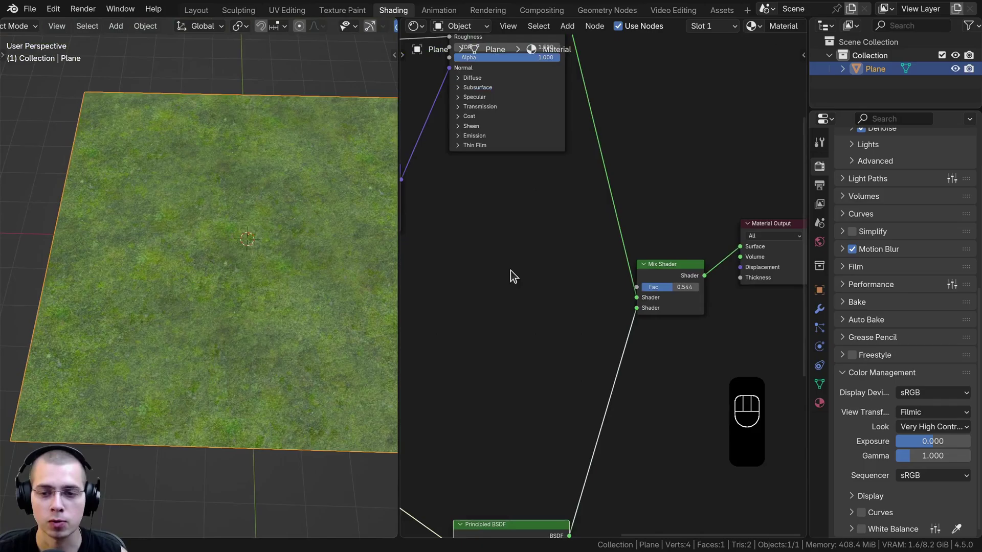
# Reposition the Mix Shader and add an Image Texture node in the space before it.
pyautogui.moveTo(660, 265); pyautogui.dragTo(680, 254)
pyautogui.moveTo(467, 303); pyautogui.dragTo(584, 254, button='middle')
pyautogui.hotkey('shift', 'a')
pyautogui.write('ima')
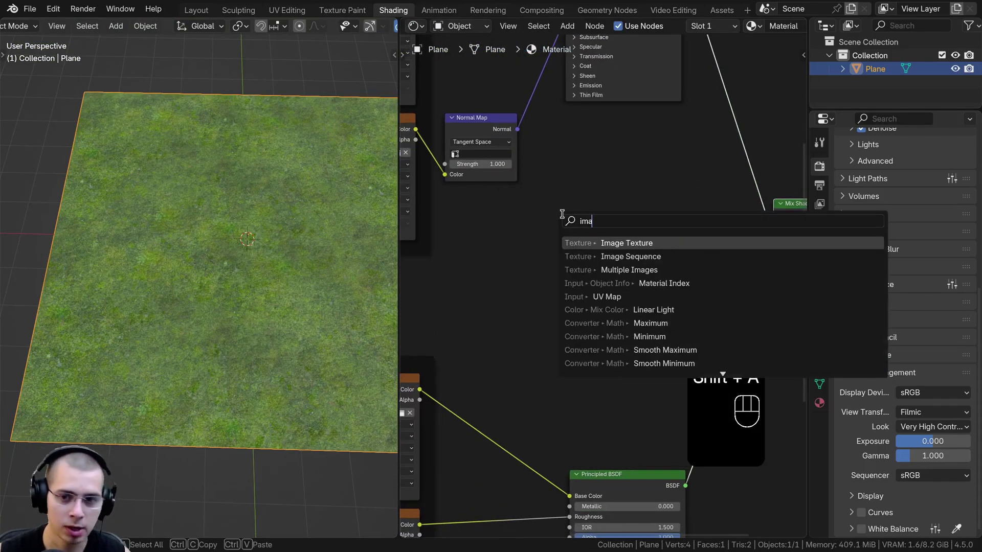
pyautogui.press('Return')
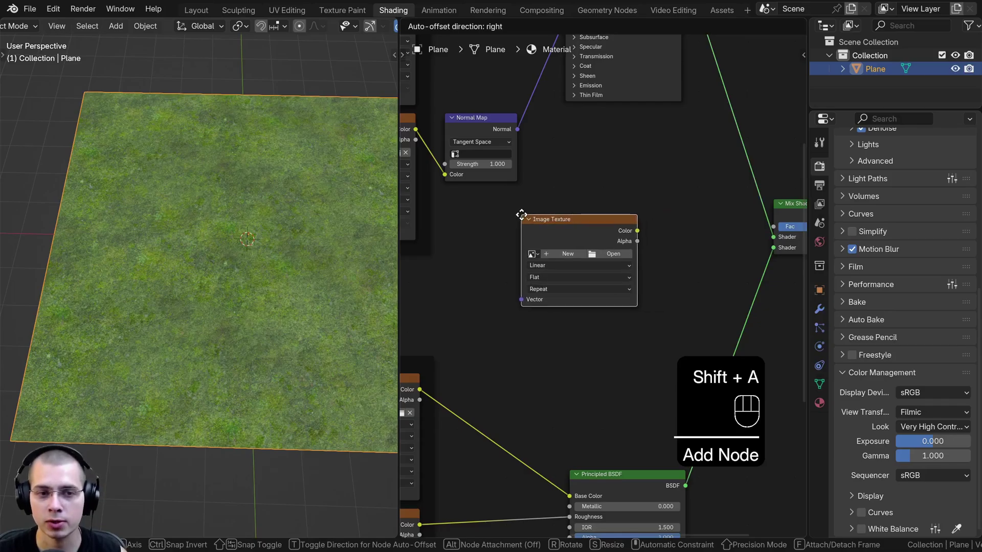
pyautogui.click(521, 215)
pyautogui.scroll(2, 567, 307)
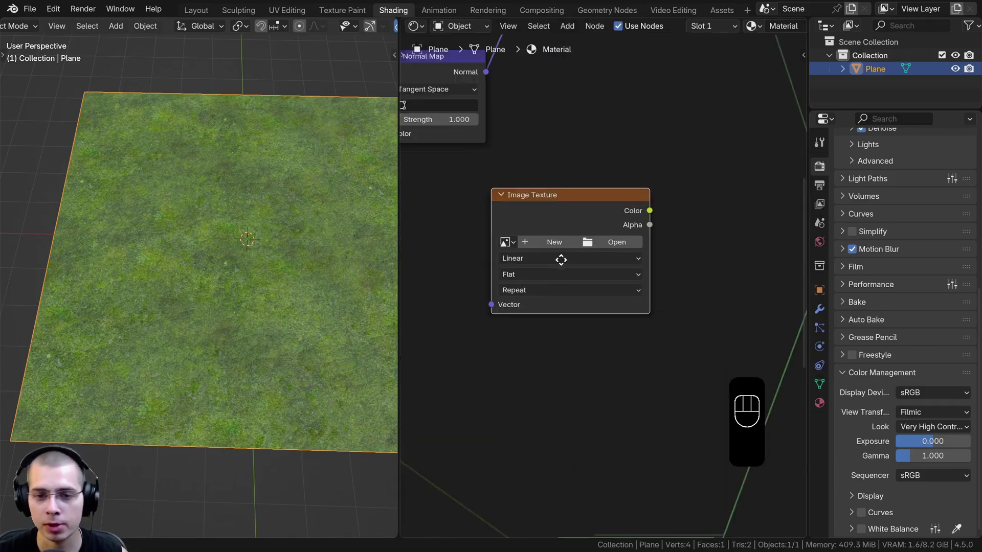
# Start a new image for the Image Texture node and set its width and height to 4096 px.
pyautogui.click(559, 234)
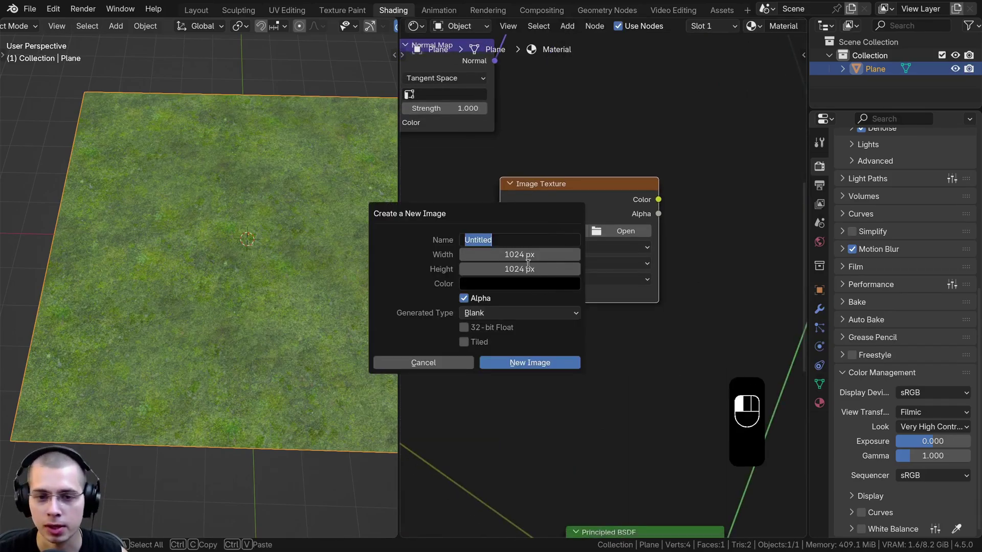
pyautogui.click(514, 254)
pyautogui.click(507, 255)
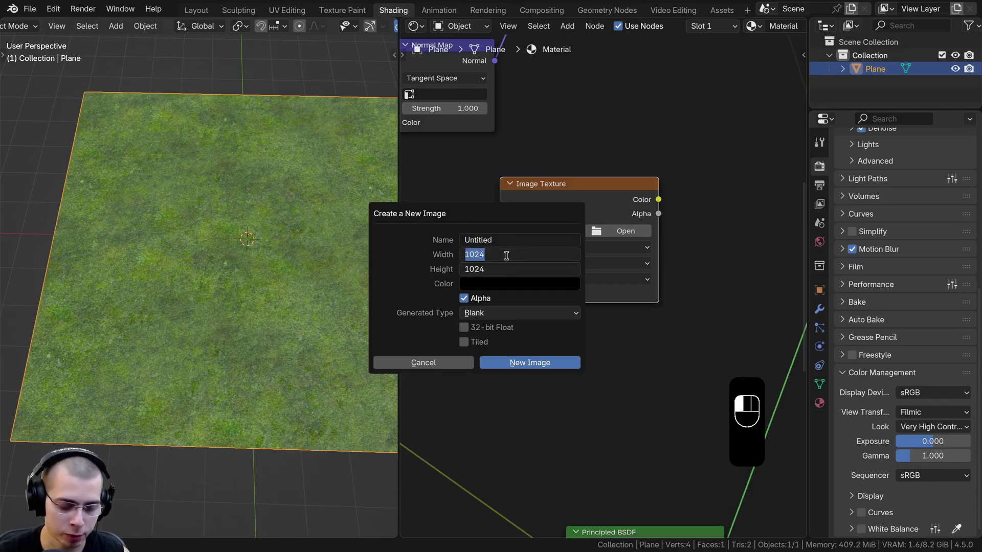
pyautogui.write('409')
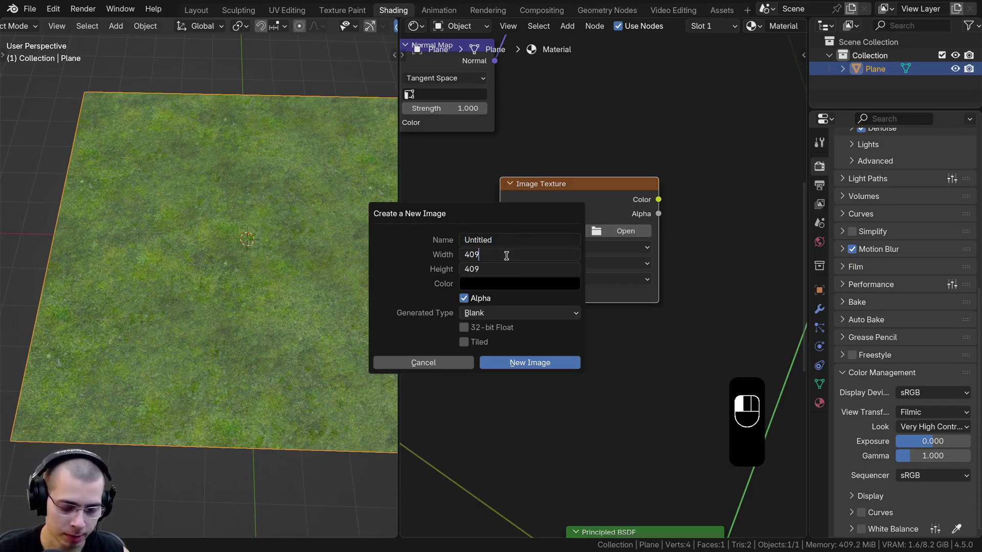
pyautogui.write('6')
pyautogui.press('Return')
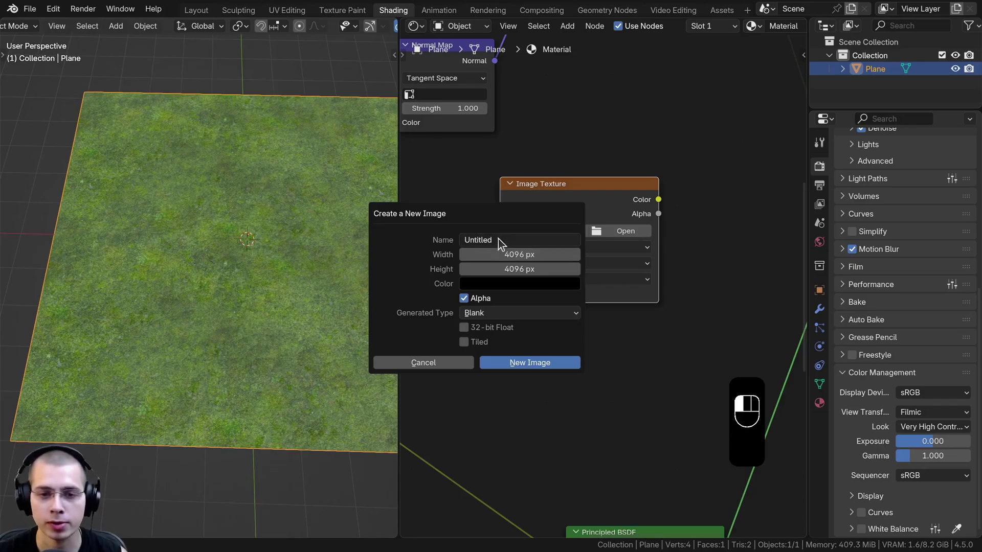
# Name the new image Mask, make its fill color white and create it.
pyautogui.click(499, 238)
pyautogui.write('Mask')
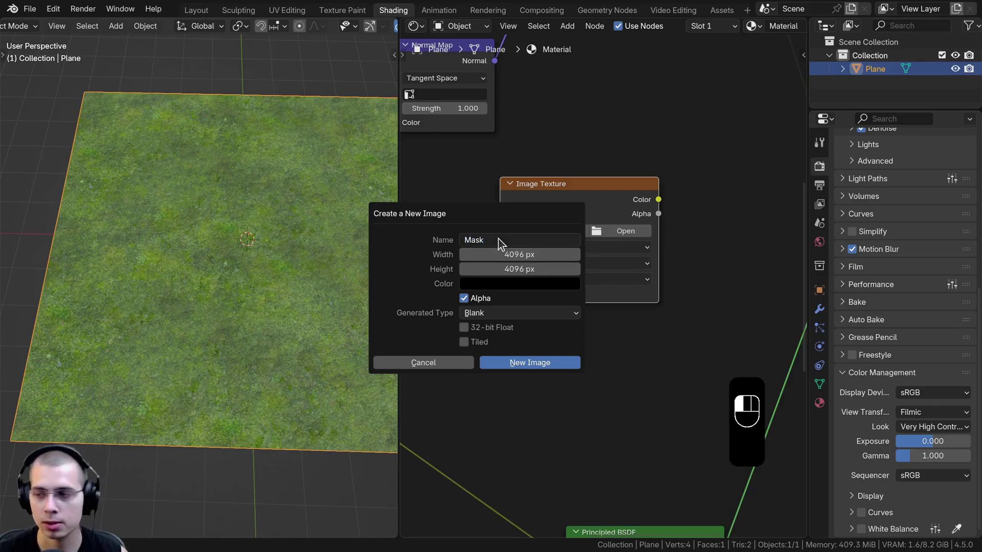
pyautogui.click(473, 283)
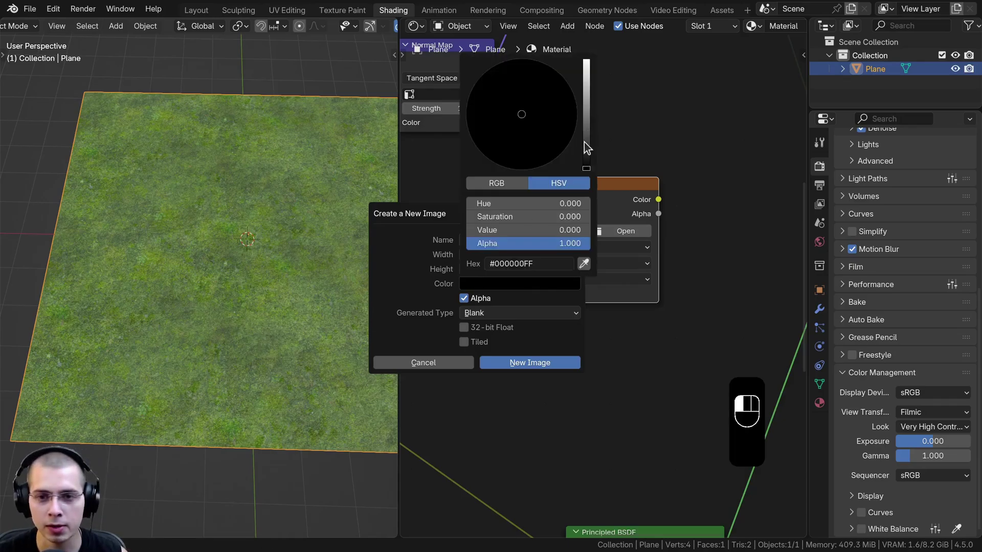
pyautogui.moveTo(586, 148); pyautogui.dragTo(586, 60)
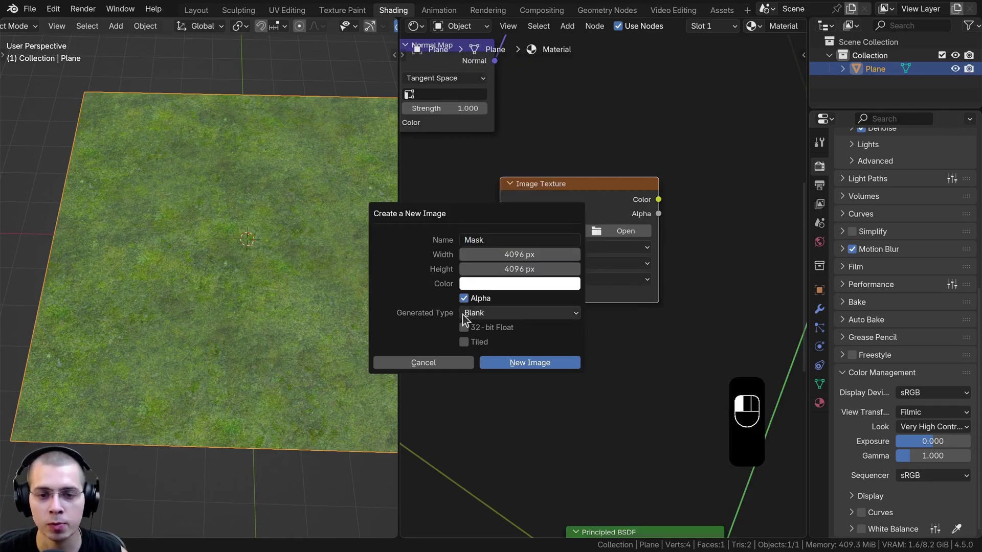
pyautogui.click(531, 361)
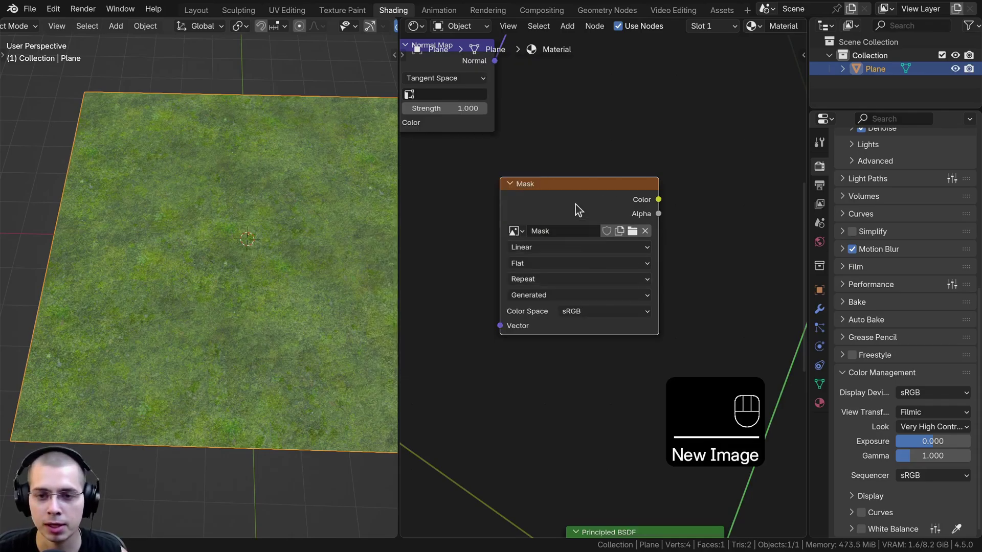
# Reposition the Mask texture node and link its Color output to the Mix Shader's Fac input.
pyautogui.moveTo(577, 203); pyautogui.dragTo(595, 201)
pyautogui.scroll(-1, 665, 207)
pyautogui.moveTo(674, 211); pyautogui.dragTo(608, 215, button='middle')
pyautogui.moveTo(608, 220); pyautogui.dragTo(743, 211)
# Inspect the plane's surface with the mask driving the mix, both up close and as a whole.
pyautogui.moveTo(193, 256); pyautogui.dragTo(228, 318, button='middle')
pyautogui.scroll(-1, 228, 318)
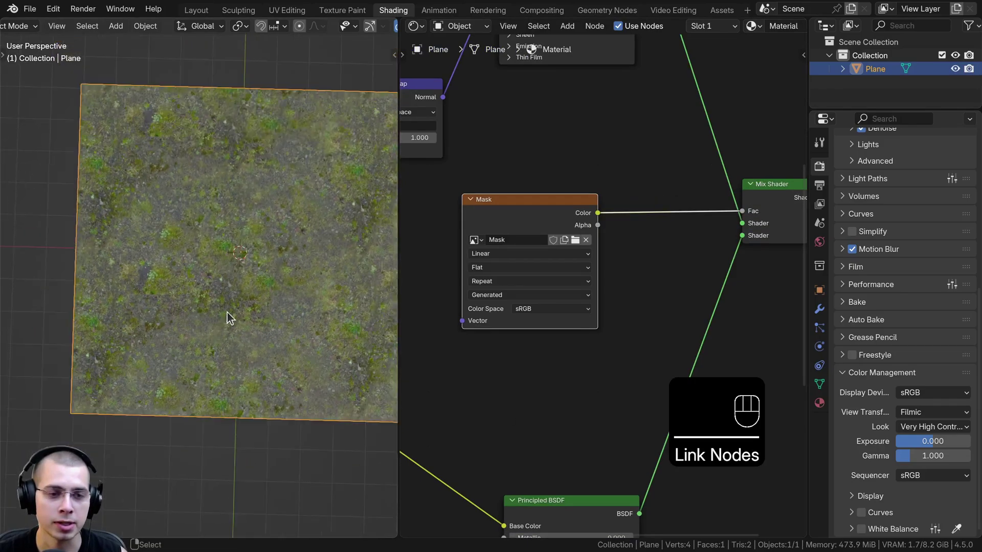
pyautogui.scroll(3, 145, 249)
pyautogui.scroll(-1, 271, 292)
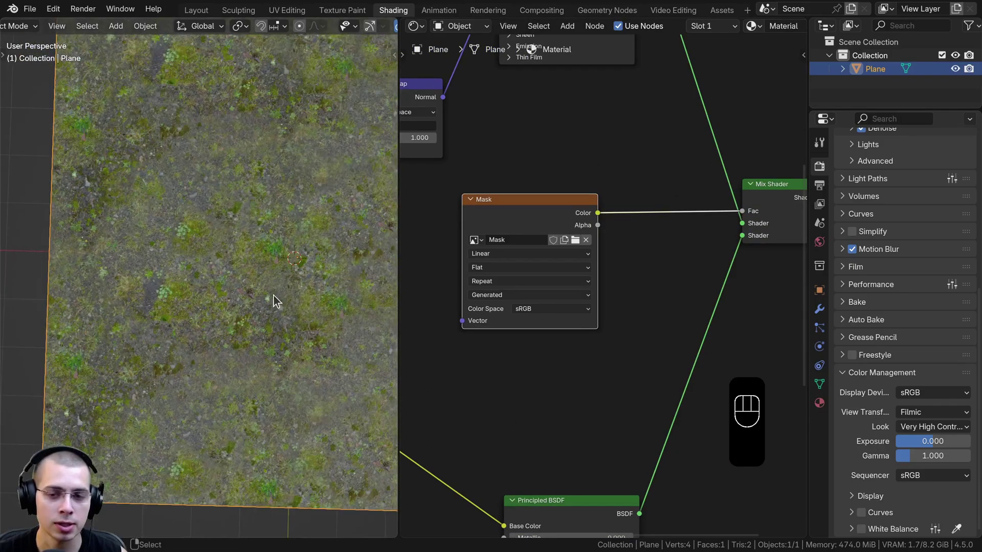
pyautogui.moveTo(273, 294); pyautogui.dragTo(250, 182, button='middle')
pyautogui.scroll(1, 251, 182)
pyautogui.scroll(-1, 162, 240)
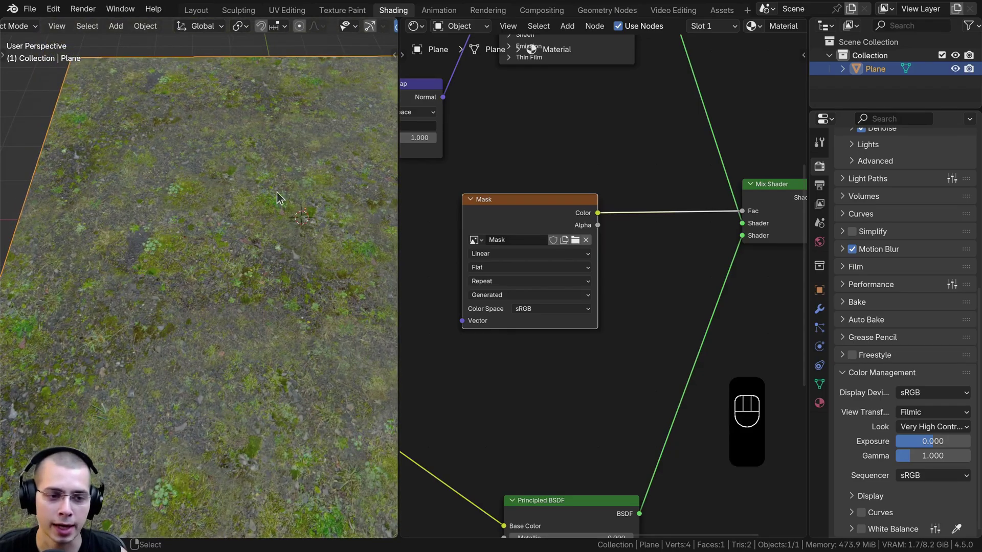
pyautogui.moveTo(550, 285); pyautogui.dragTo(591, 286, button='middle')
pyautogui.scroll(-2, 583, 278)
pyautogui.moveTo(569, 221); pyautogui.dragTo(574, 223)
pyautogui.scroll(-2, 281, 180)
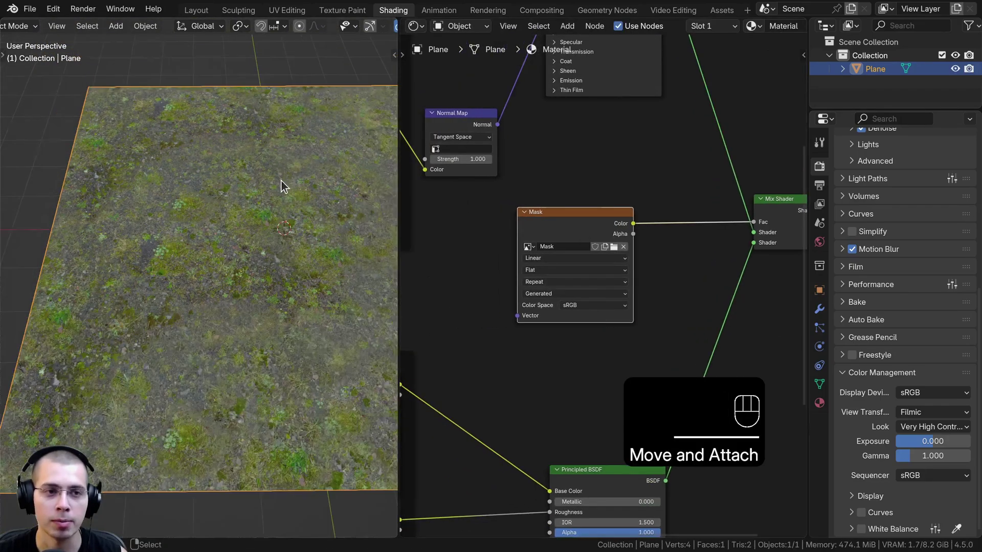
pyautogui.keyDown('shift'); pyautogui.moveTo(281, 180); pyautogui.dragTo(171, 218, button='middle'); pyautogui.keyUp('shift')
pyautogui.moveTo(241, 304); pyautogui.dragTo(219, 257, button='middle')
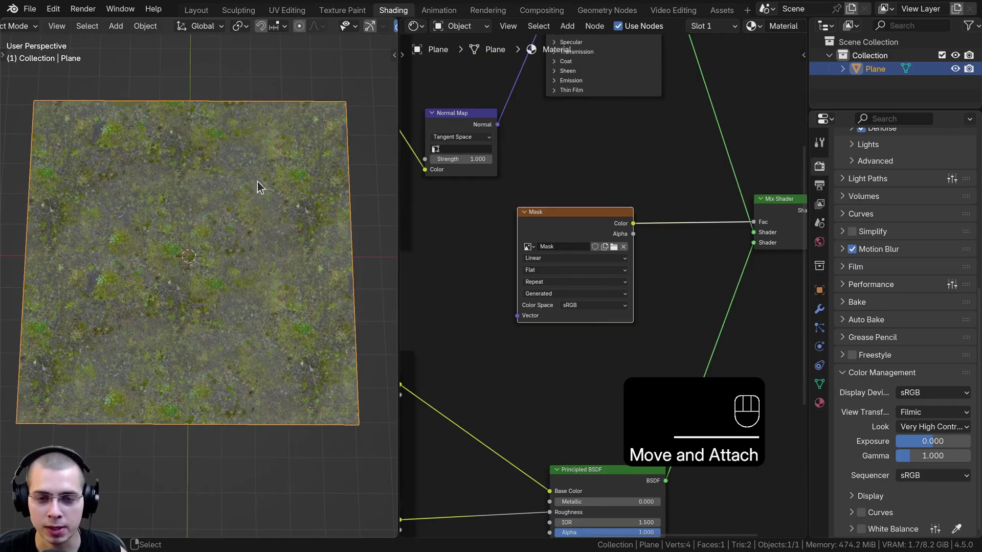
pyautogui.keyDown('shift'); pyautogui.moveTo(257, 181); pyautogui.dragTo(218, 210, button='middle'); pyautogui.keyUp('shift')
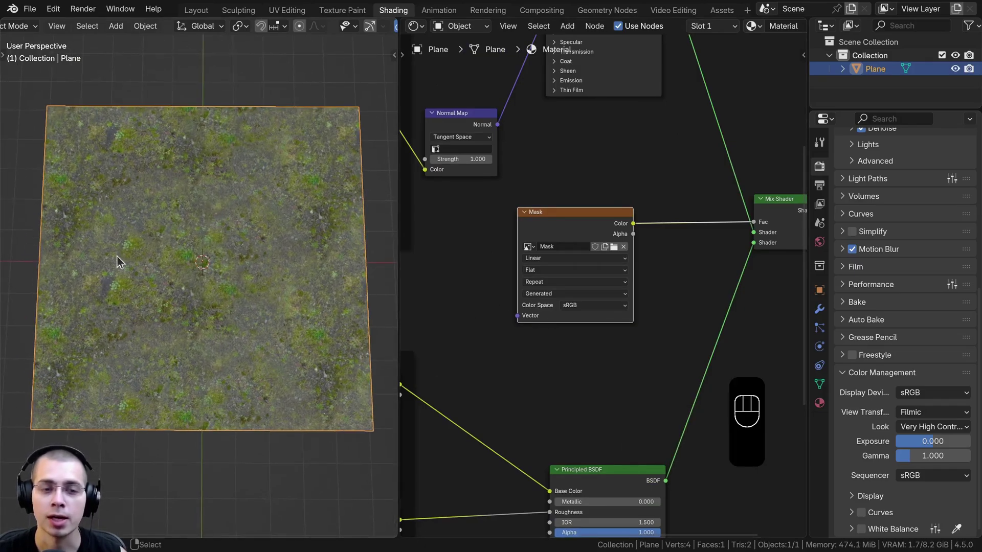
# Review the mapping and texture nodes of both materials and shift the Mask node closer to the Mix Shader.
pyautogui.scroll(-4, 446, 219)
pyautogui.moveTo(443, 226); pyautogui.dragTo(678, 260, button='middle')
pyautogui.moveTo(576, 418); pyautogui.dragTo(531, 274, button='middle')
pyautogui.moveTo(598, 312); pyautogui.dragTo(401, 456, button='middle')
pyautogui.scroll(5, 475, 287)
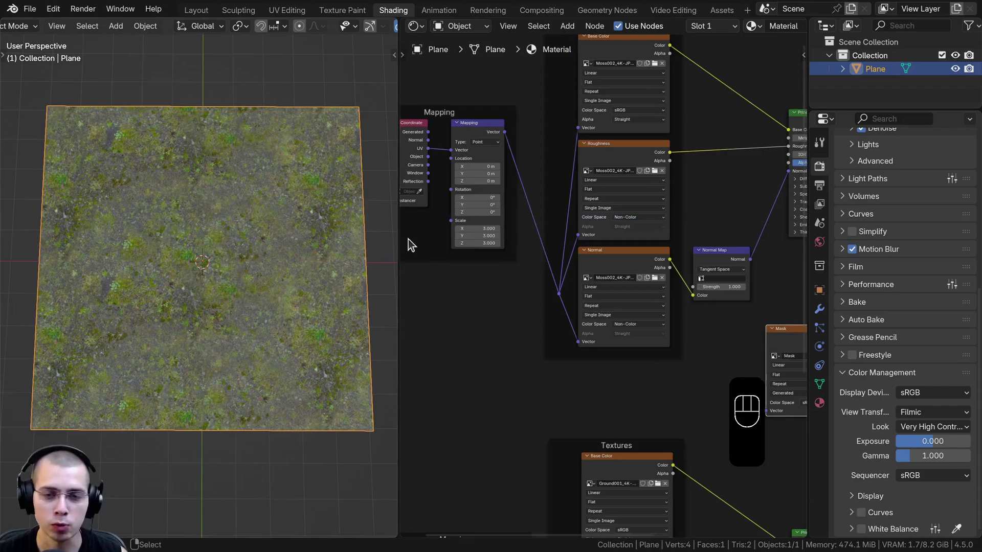
pyautogui.moveTo(700, 317); pyautogui.dragTo(566, 257, button='middle')
pyautogui.moveTo(642, 258); pyautogui.dragTo(670, 259)
pyautogui.scroll(3, 670, 260)
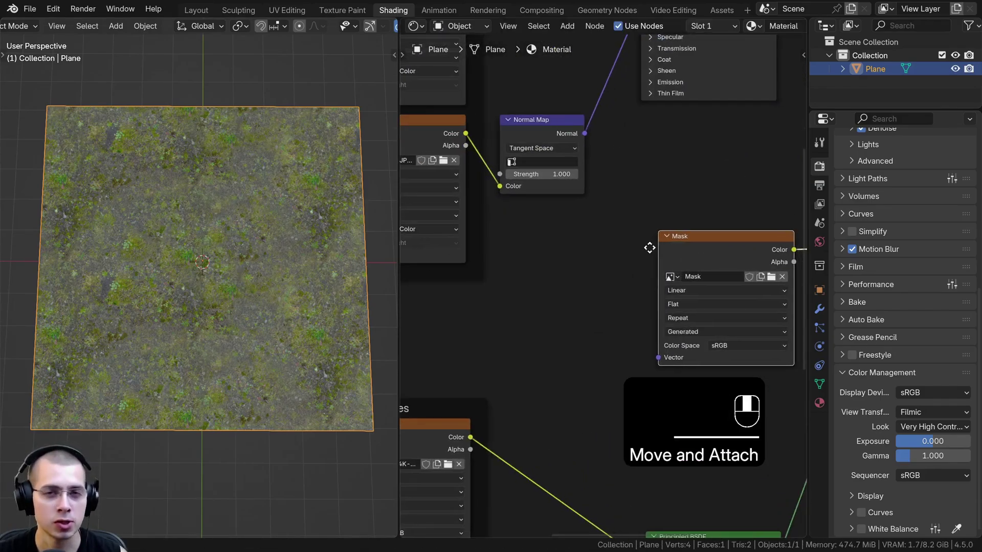
pyautogui.moveTo(649, 248); pyautogui.dragTo(586, 234, button='middle')
# Widen the node editor against the 3D viewport, fit the whole plane in view and nudge the Mask node.
pyautogui.moveTo(396, 247); pyautogui.dragTo(257, 255)
pyautogui.scroll(-1, 458, 231)
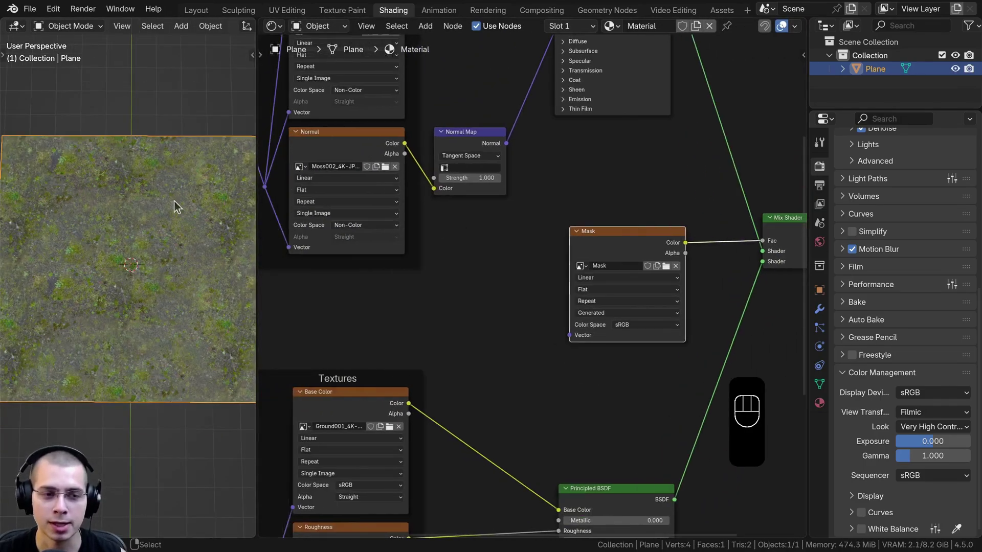
pyautogui.scroll(-2, 175, 208)
pyautogui.moveTo(636, 245); pyautogui.dragTo(647, 239)
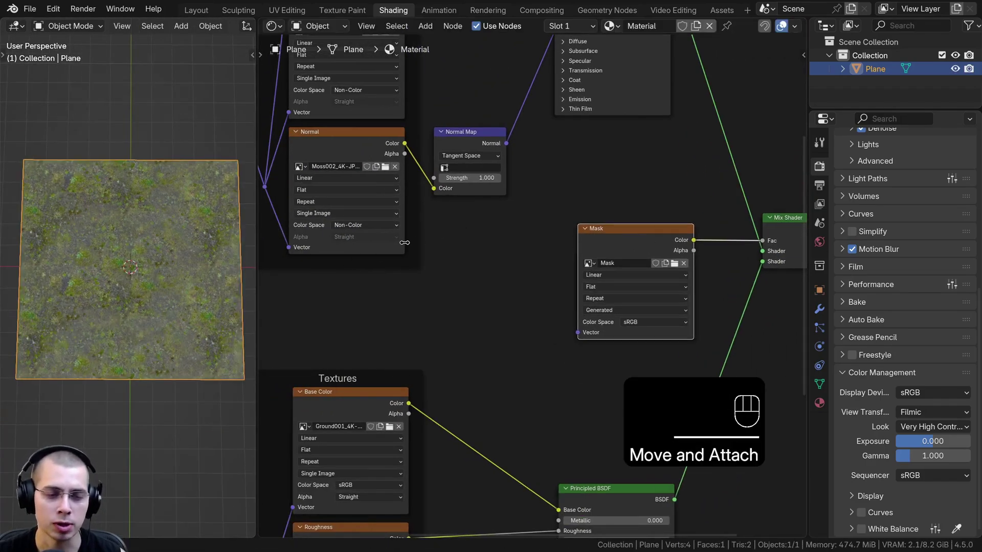
pyautogui.moveTo(525, 246); pyautogui.dragTo(747, 340, button='middle')
pyautogui.moveTo(471, 179); pyautogui.dragTo(181, 106, button='middle')
pyautogui.moveTo(351, 207); pyautogui.dragTo(411, 205, button='middle')
pyautogui.scroll(2, 541, 292)
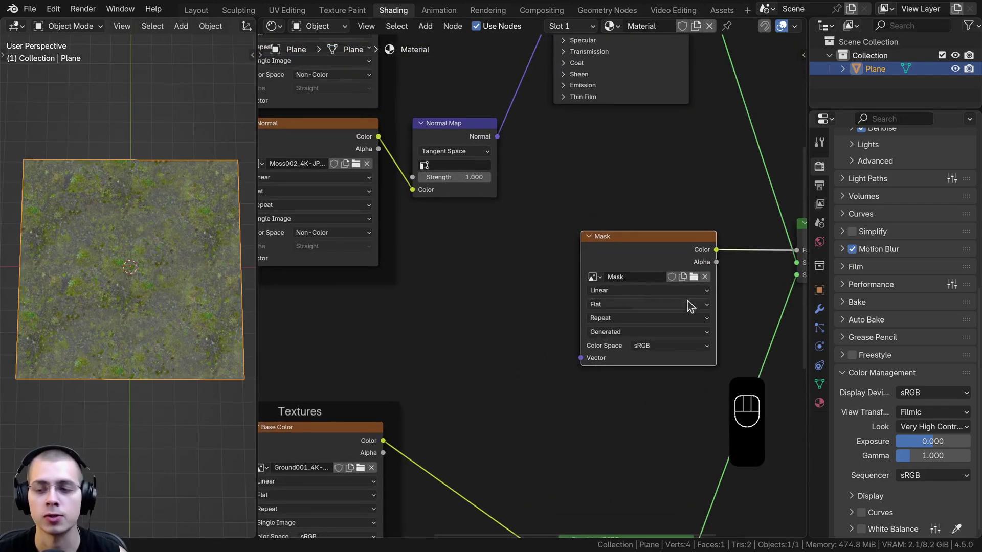
# Show the plane's mesh data properties with more width, collapse Vertex Groups and Shape Keys, and expand UV Maps.
pyautogui.click(819, 384)
pyautogui.moveTo(809, 230); pyautogui.dragTo(780, 225)
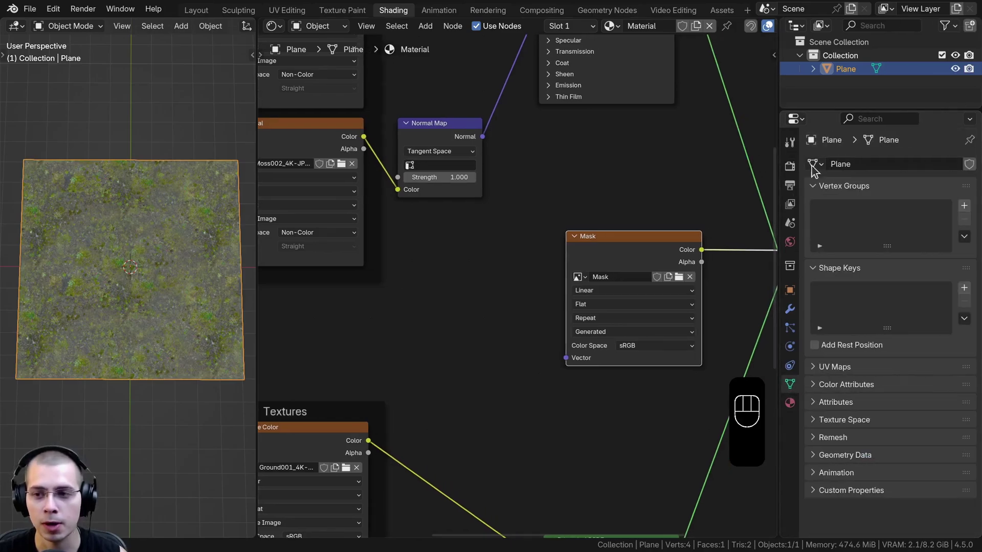
pyautogui.click(814, 219)
pyautogui.click(815, 222)
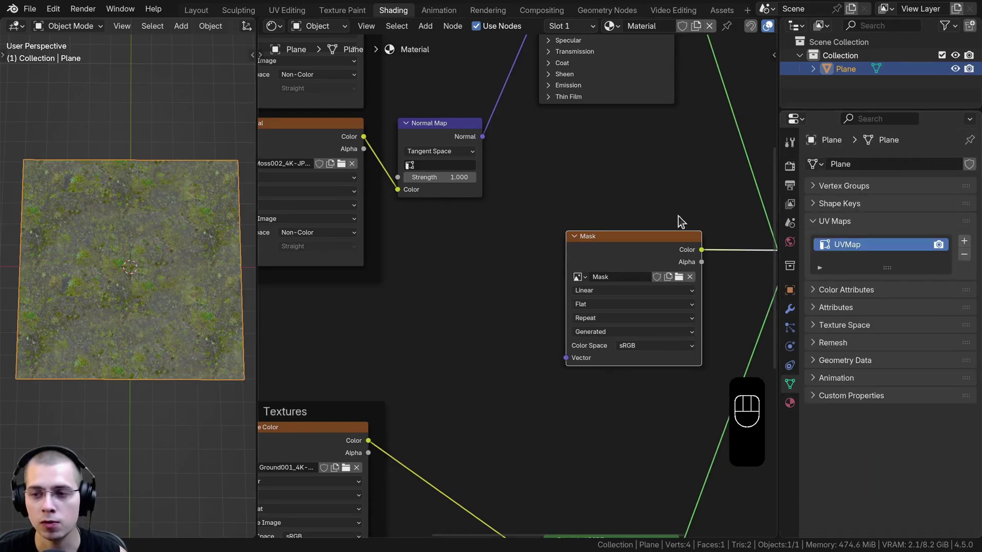
# Add a second UV map to the plane and name it UVMap Mask.
pyautogui.click(964, 241)
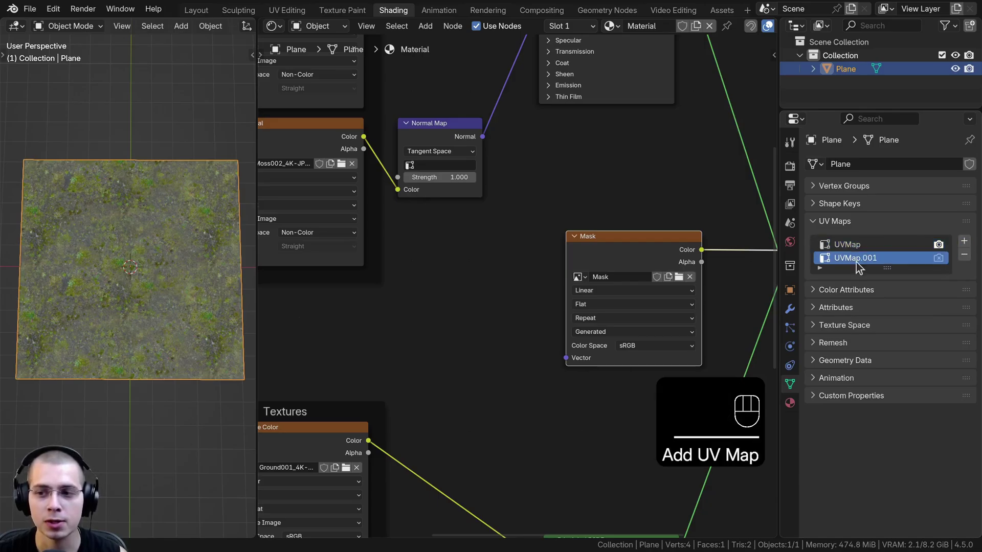
pyautogui.doubleClick(877, 257)
pyautogui.press('BackSpace')
pyautogui.press('BackSpace')
pyautogui.press('BackSpace')
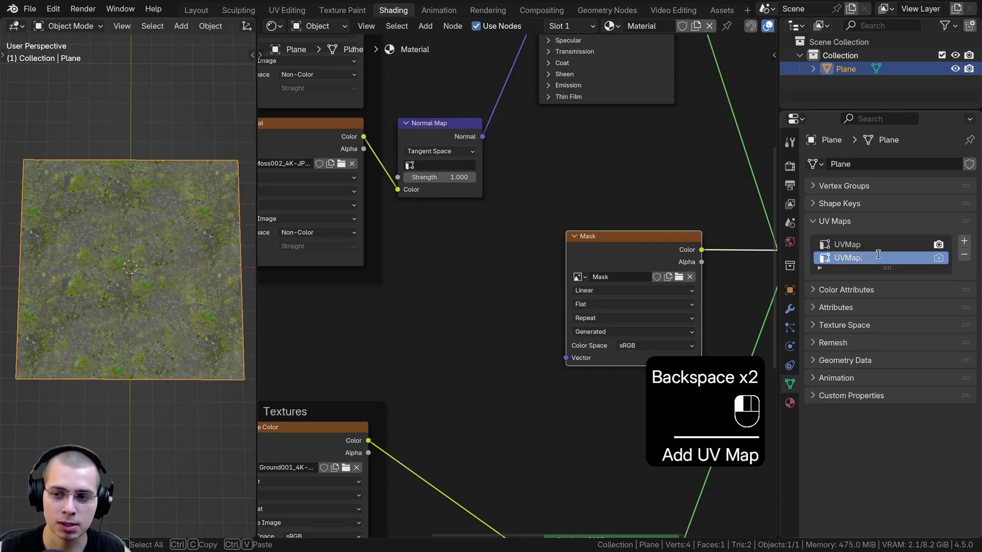
pyautogui.write('Ma')
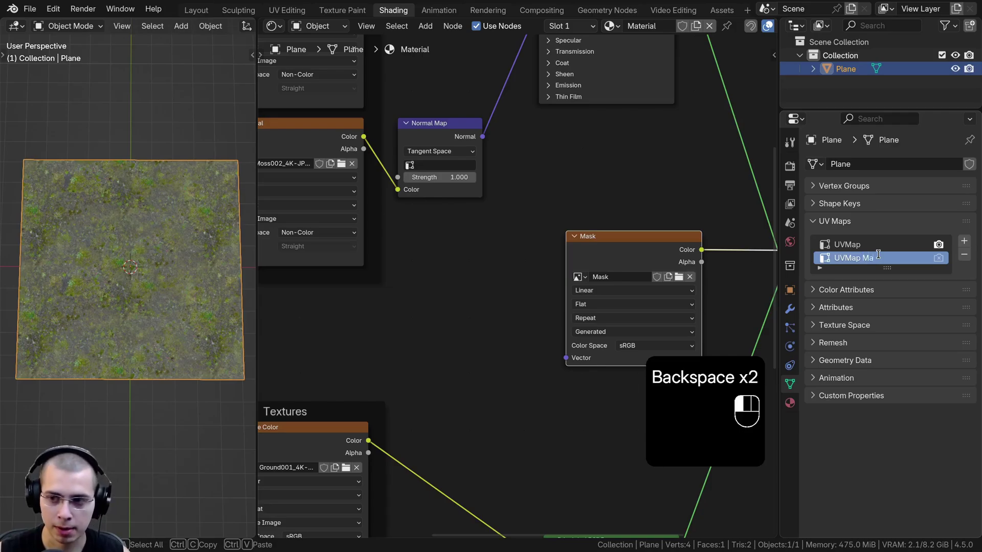
pyautogui.write('sk')
pyautogui.press('Return')
# Add a UV Map node before the Mask texture and link its UV output to the texture's Vector input.
pyautogui.hotkey('shift', 'a')
pyautogui.write('uv')
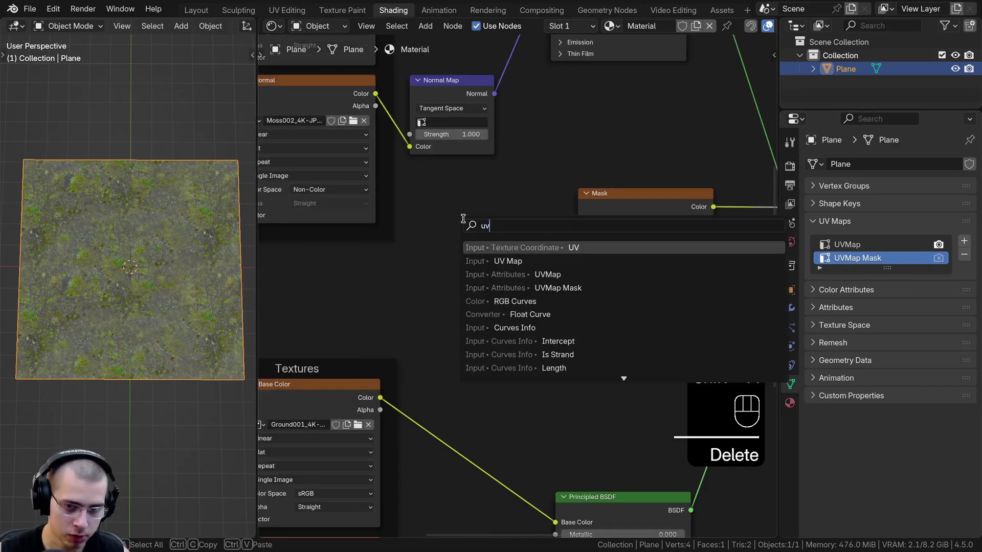
pyautogui.click(483, 261)
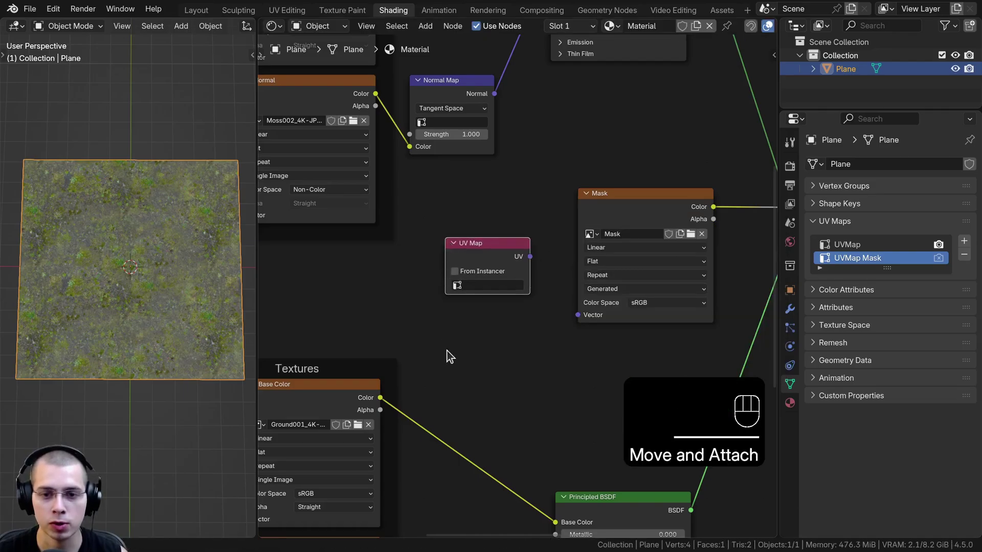
pyautogui.scroll(1, 447, 351)
pyautogui.moveTo(556, 261); pyautogui.dragTo(595, 279)
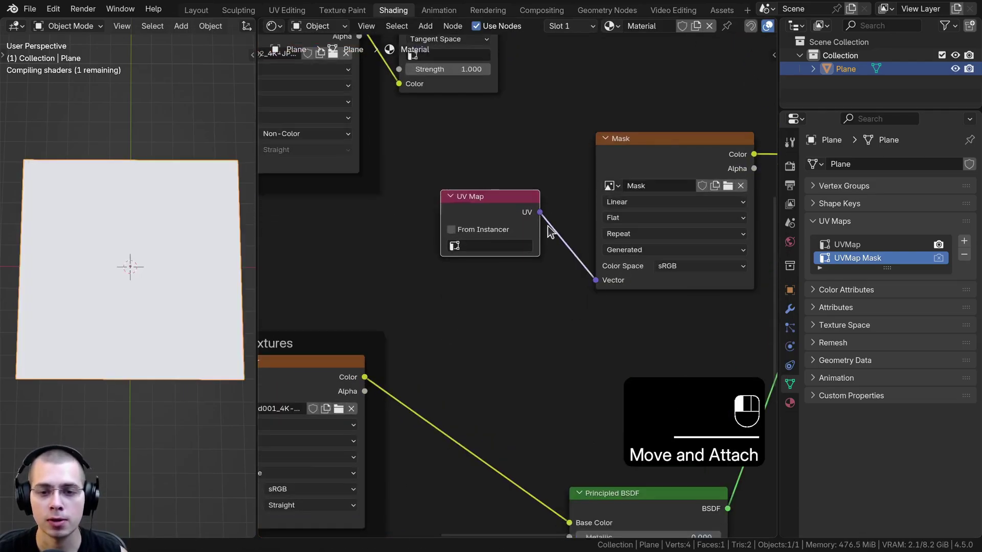
# Move the UV Map node closer to the Mask texture and set its UV map to UVMap Mask.
pyautogui.moveTo(490, 254); pyautogui.dragTo(529, 261)
pyautogui.click(522, 249)
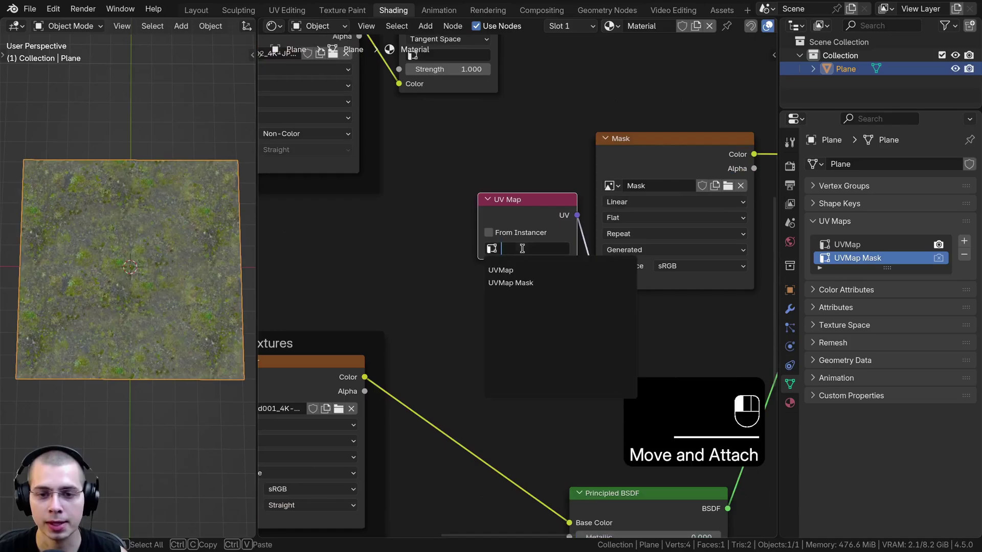
pyautogui.click(513, 282)
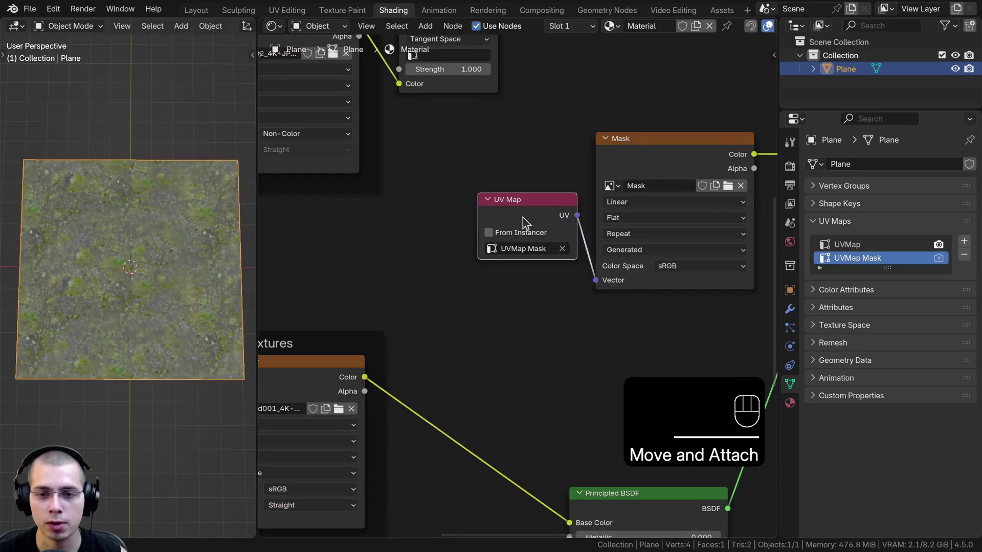
# Select UVMap in the plane's UV map list and make it the active map for rendering.
pyautogui.scroll(-5, 405, 307)
pyautogui.scroll(3, 486, 153)
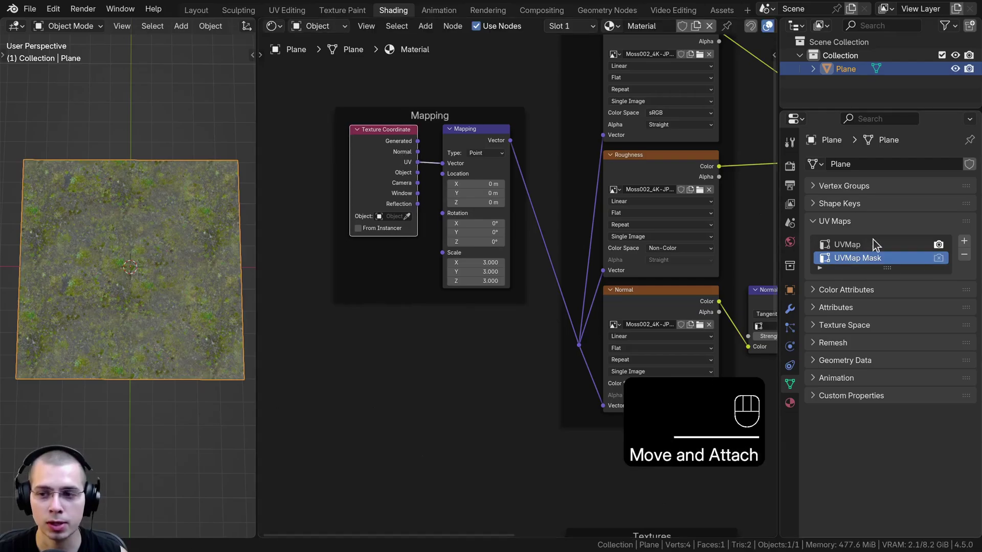
pyautogui.click(890, 248)
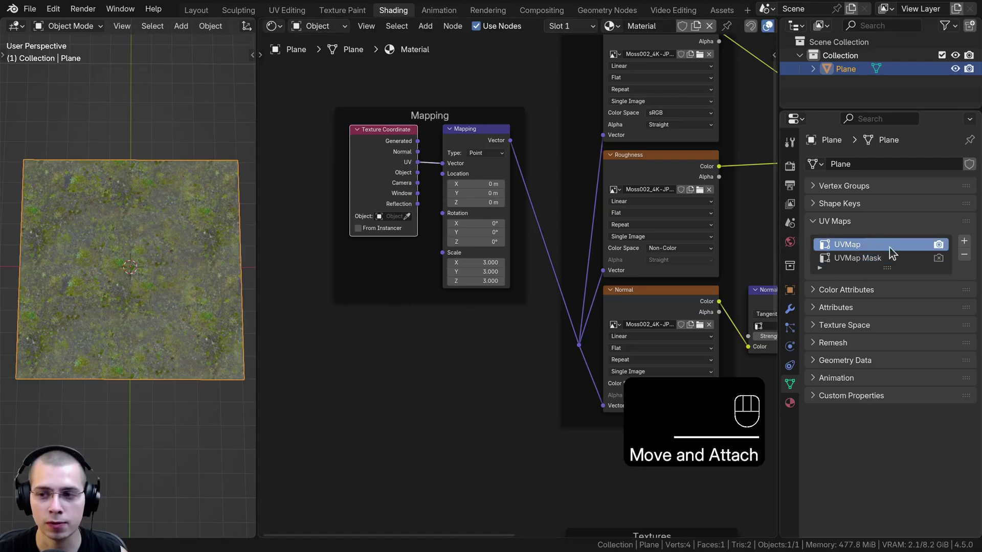
pyautogui.click(939, 256)
pyautogui.click(940, 260)
pyautogui.click(939, 246)
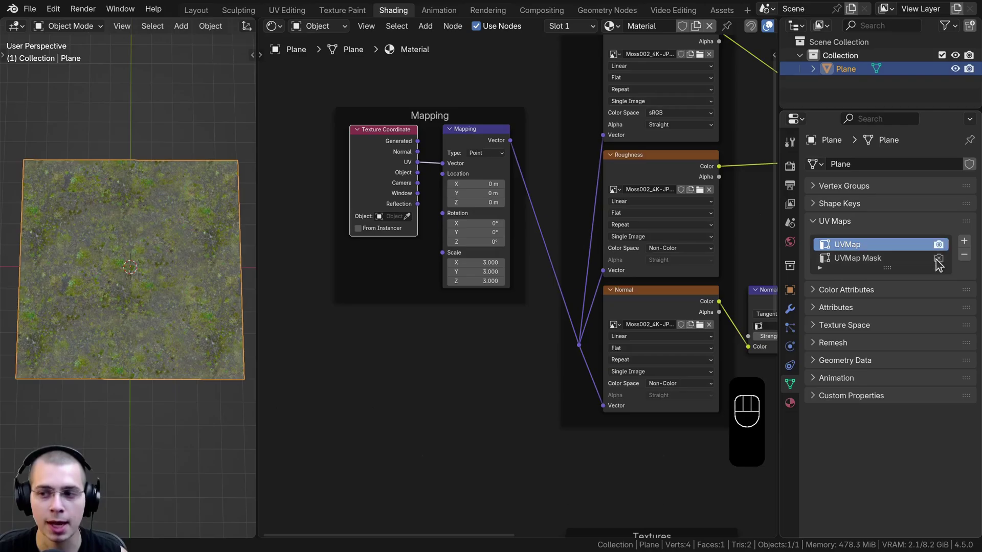
pyautogui.click(938, 259)
pyautogui.click(939, 246)
pyautogui.click(938, 255)
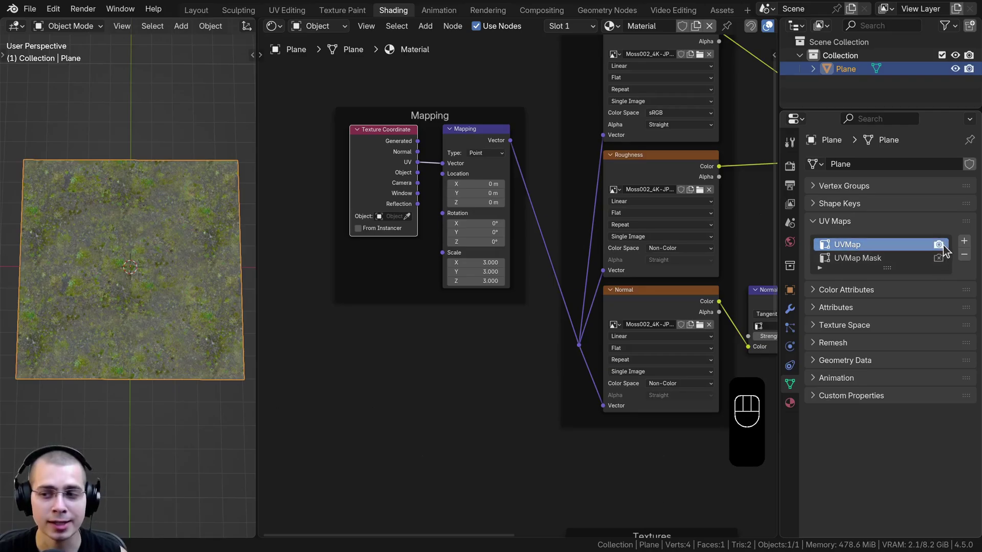
# Reposition the Texture Coordinate node slightly beside the Mapping node of the moss textures.
pyautogui.scroll(-2, 416, 252)
pyautogui.scroll(2, 411, 215)
pyautogui.moveTo(405, 191); pyautogui.dragTo(414, 194)
pyautogui.scroll(2, 423, 169)
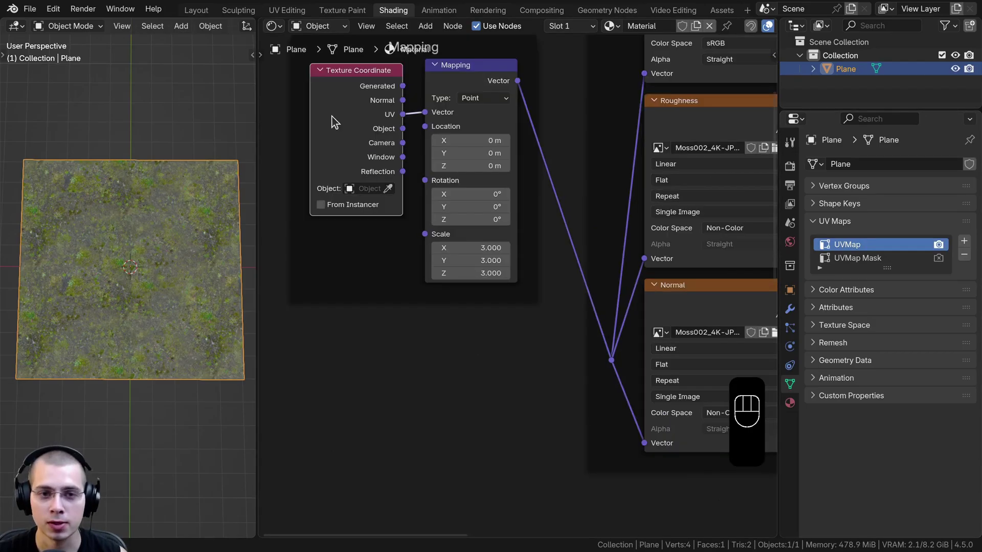
pyautogui.press('g')
pyautogui.click(404, 114)
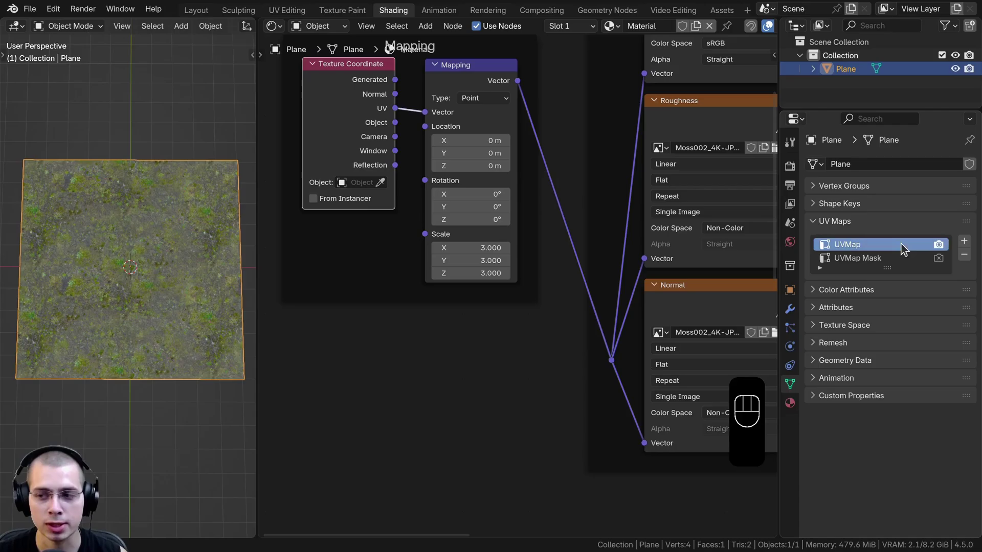
# Shift the UV Map node slightly beside the Mask texture and widen the 3D viewport.
pyautogui.scroll(-6, 530, 341)
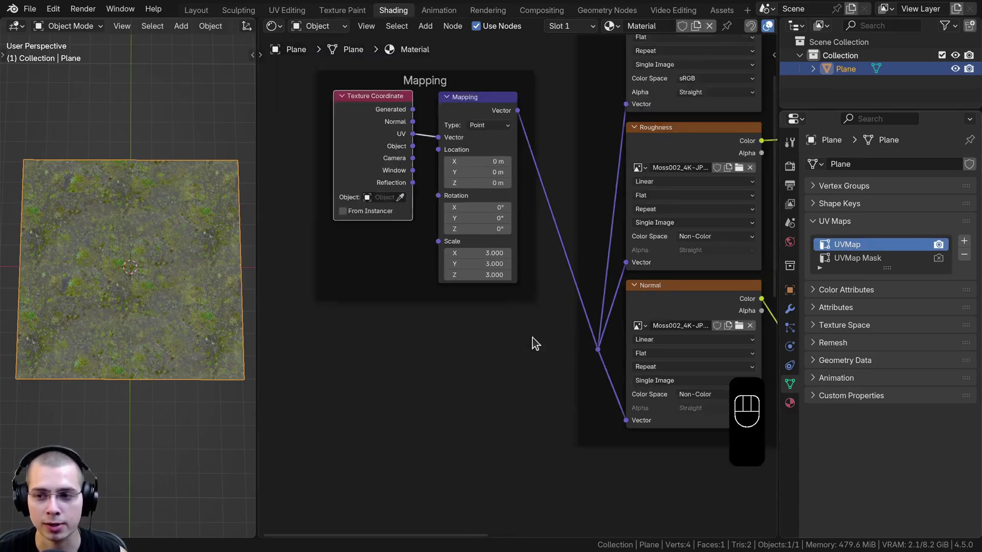
pyautogui.scroll(2, 468, 277)
pyautogui.moveTo(437, 291); pyautogui.dragTo(429, 283)
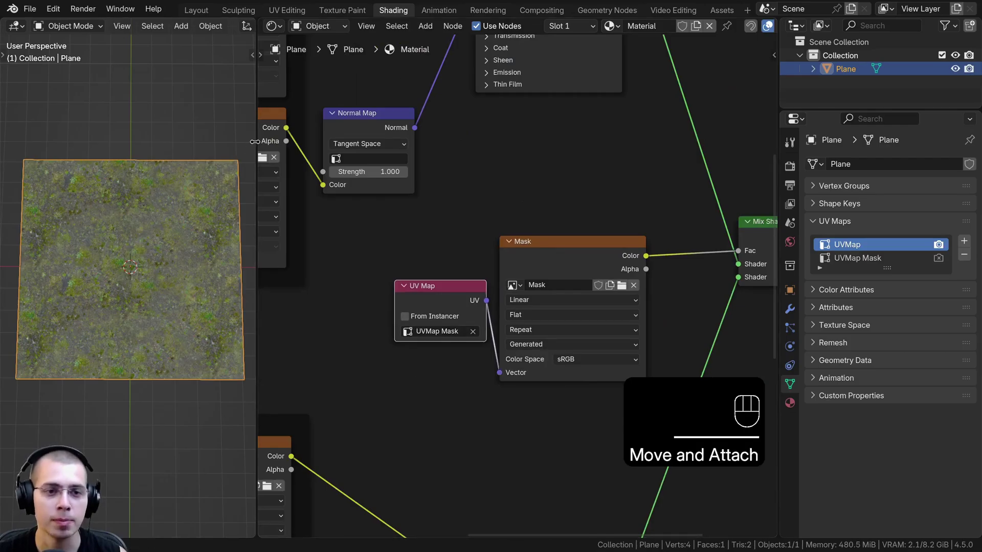
pyautogui.moveTo(257, 148); pyautogui.dragTo(343, 141)
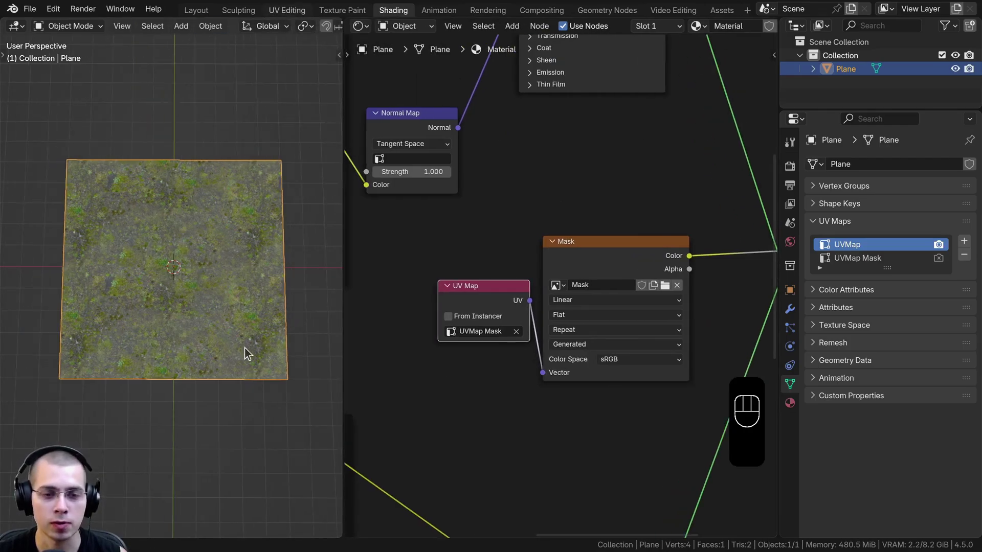
# Switch to the UV Editing workspace and make UVMap Mask the active UV map in the UV editor.
pyautogui.click(287, 10)
pyautogui.scroll(-3, 197, 28)
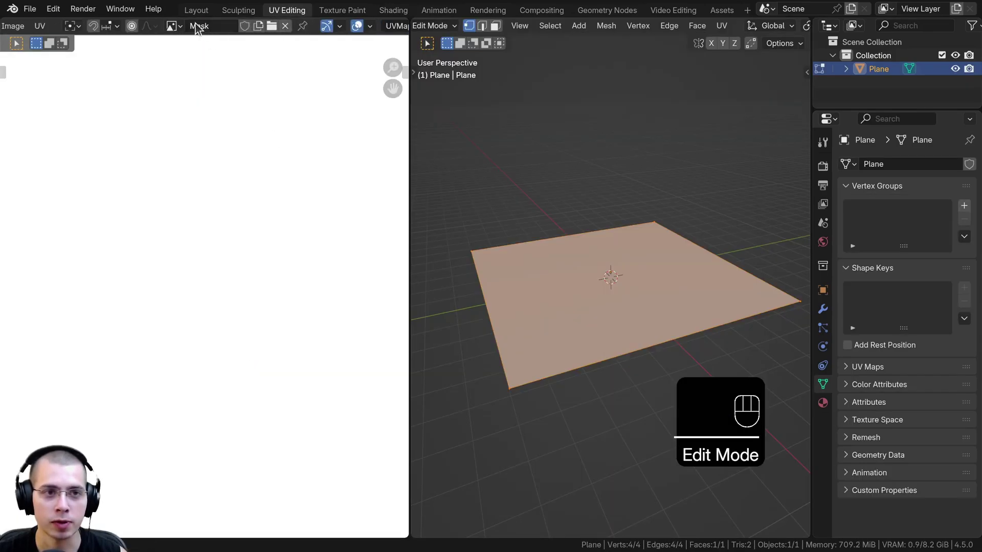
pyautogui.scroll(-4, 197, 28)
pyautogui.click(304, 26)
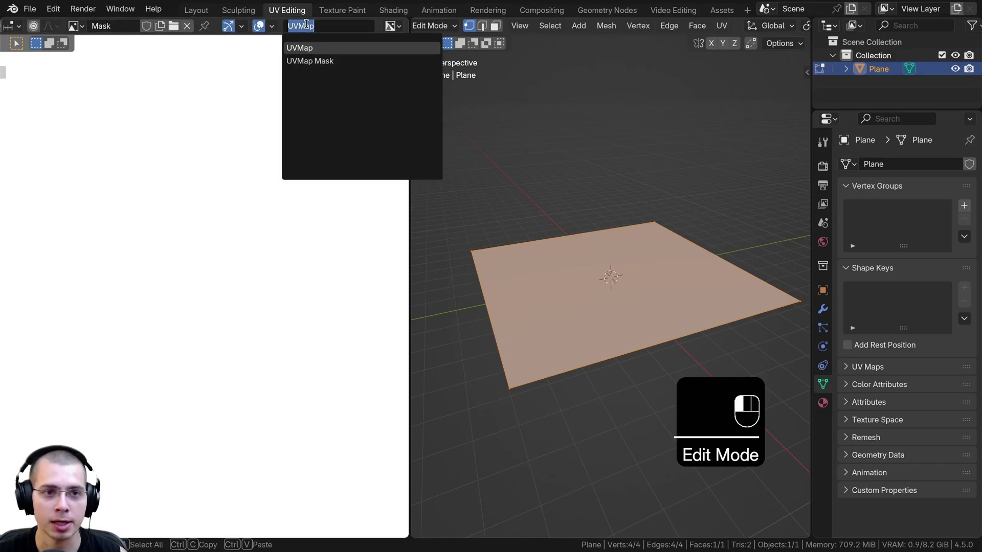
pyautogui.click(308, 62)
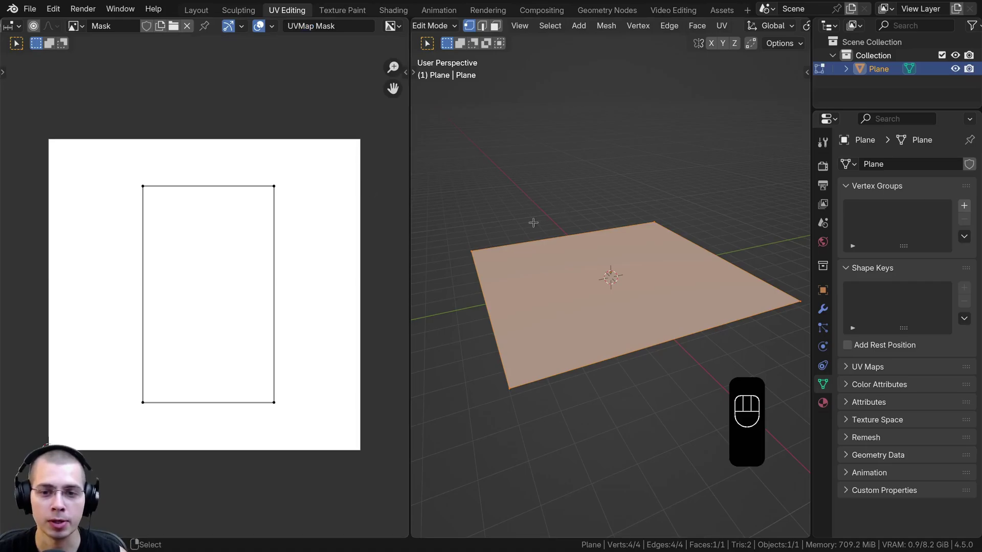
# Unwrap the plane with Unwrap Angle Based on UVMap Mask and select all of its UVs.
pyautogui.moveTo(576, 200); pyautogui.dragTo(592, 151, button='middle')
pyautogui.press('u')
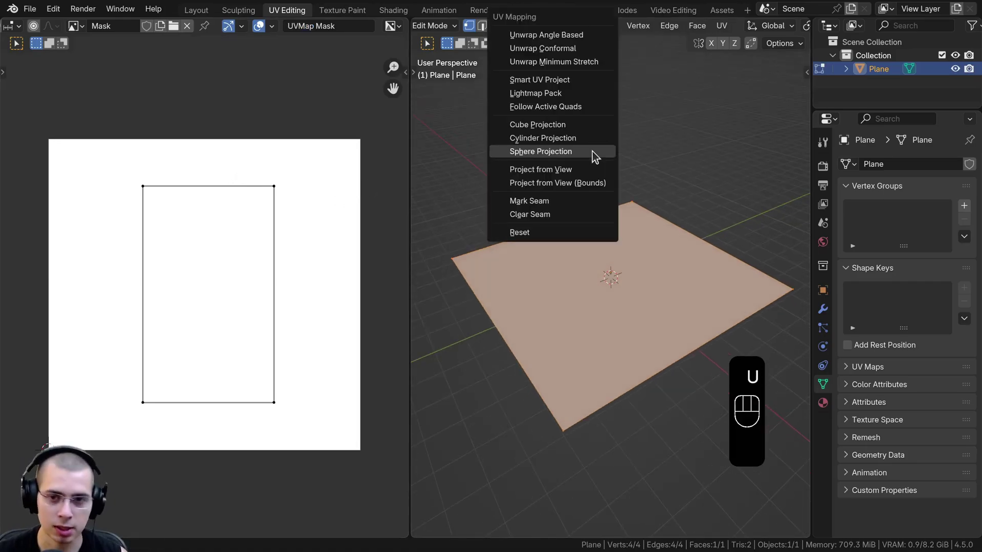
pyautogui.click(540, 34)
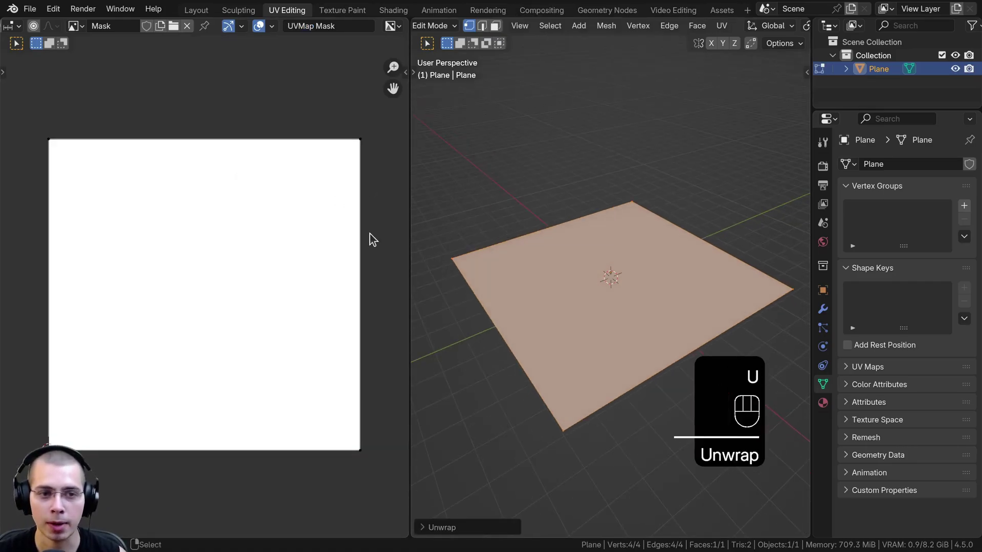
pyautogui.press('a')
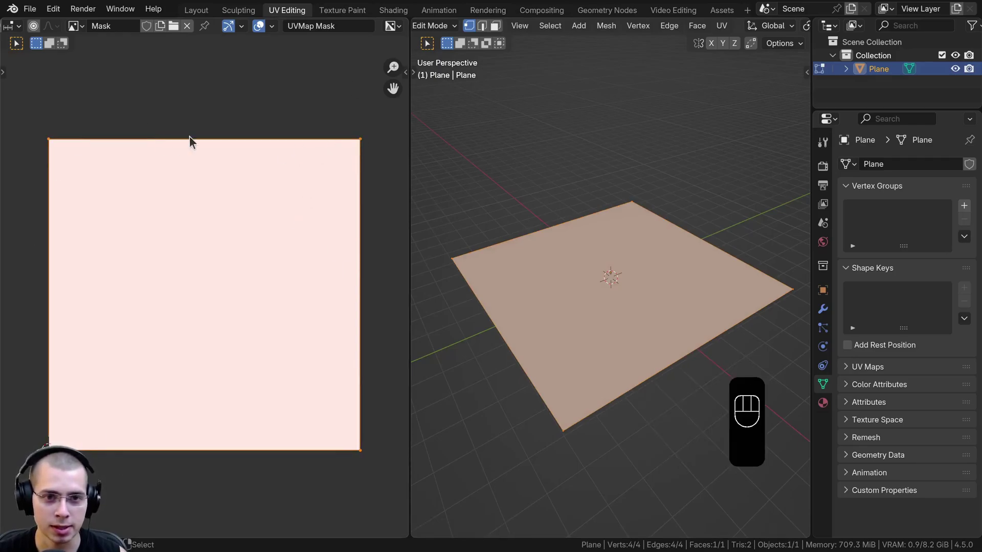
pyautogui.press('a')
pyautogui.press('a')
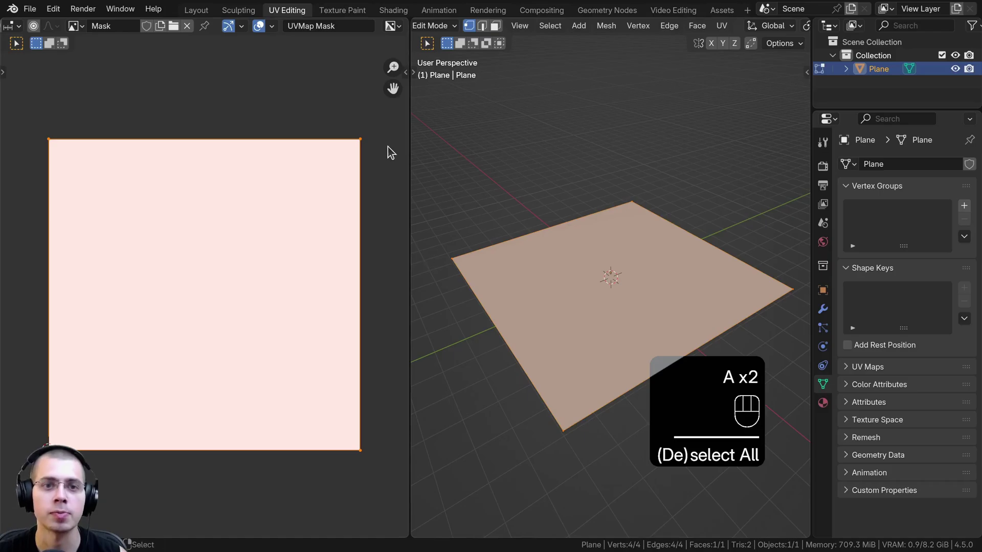
# Switch to the Texture Paint workspace and enlarge the 3D viewport by shrinking the image editor and properties area.
pyautogui.click(351, 10)
pyautogui.moveTo(539, 294); pyautogui.dragTo(774, 300, button='middle')
pyautogui.moveTo(397, 122); pyautogui.dragTo(63, 124)
pyautogui.moveTo(814, 256); pyautogui.dragTo(863, 255)
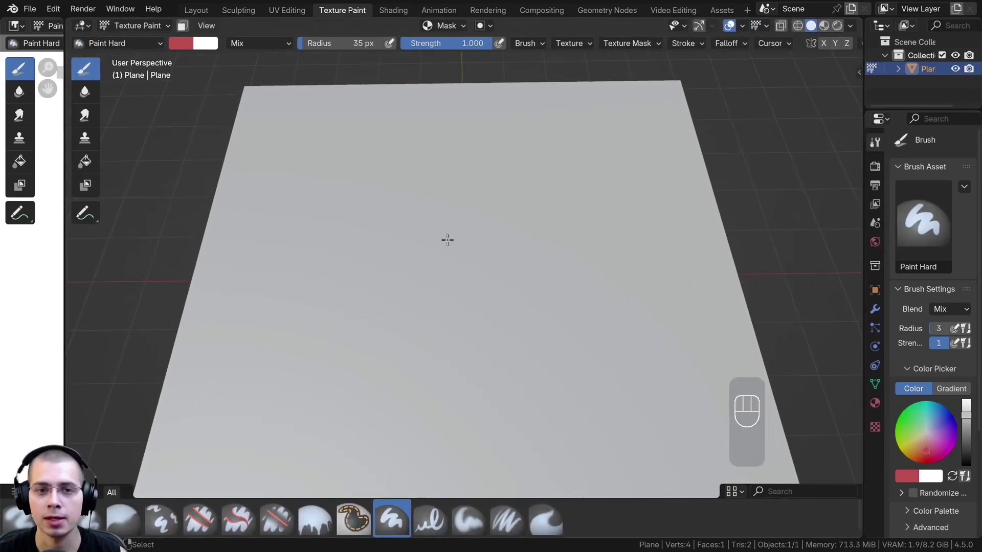
# Choose the Paint Soft brush and display the plane in Material Preview shading.
pyautogui.click(469, 519)
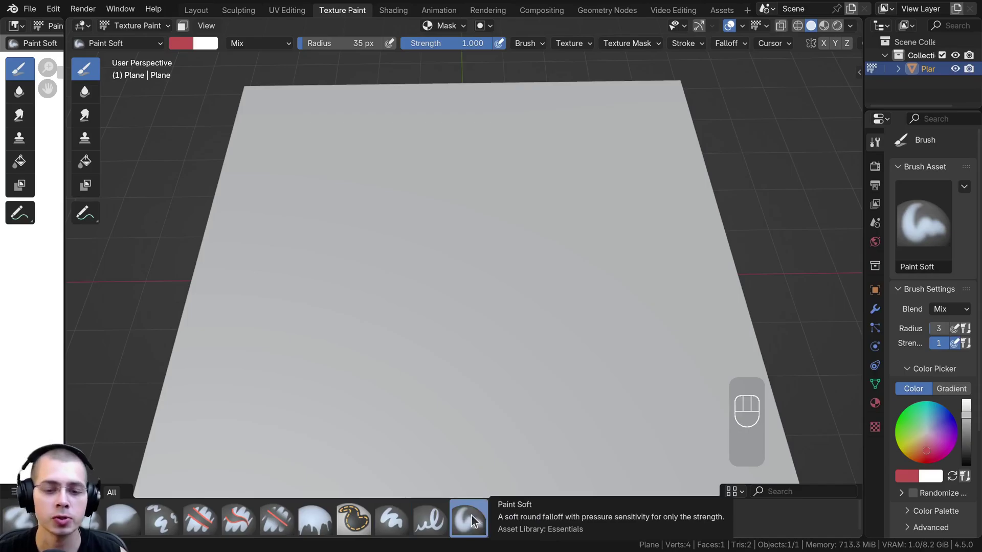
pyautogui.moveTo(462, 256); pyautogui.dragTo(466, 189, button='middle')
pyautogui.press('z')
pyautogui.click(454, 296)
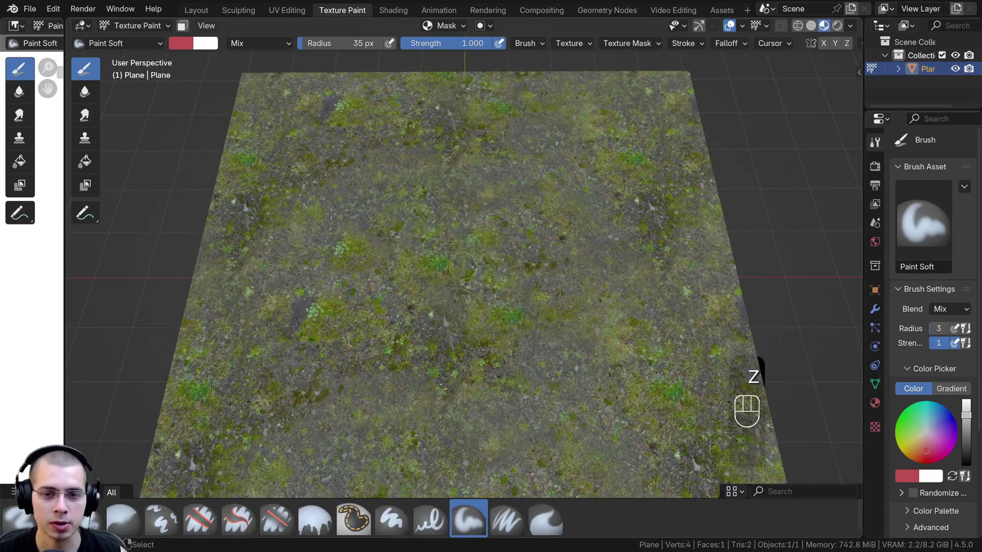
pyautogui.moveTo(483, 249); pyautogui.dragTo(485, 199, button='middle')
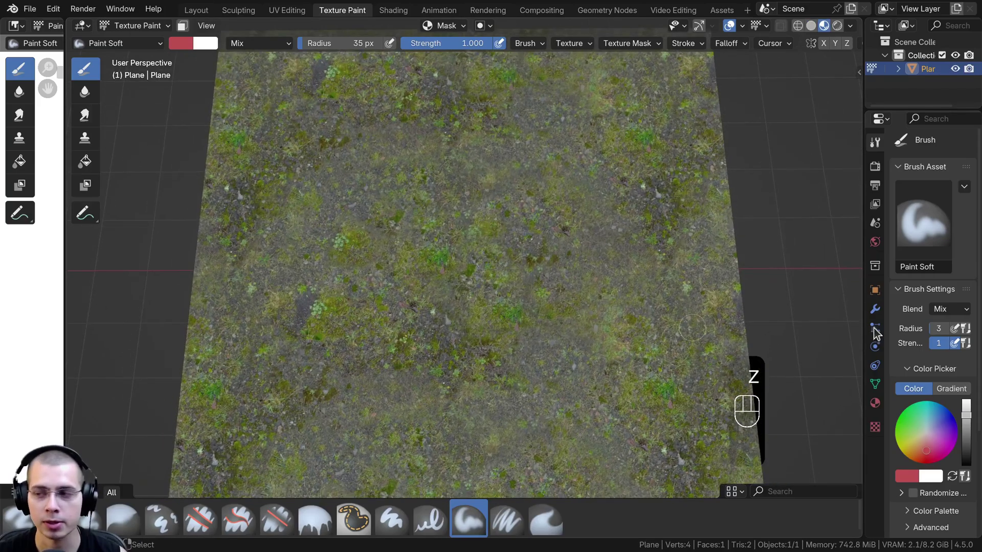
# Set the primary brush color to black by lowering its value to 0.
pyautogui.click(180, 44)
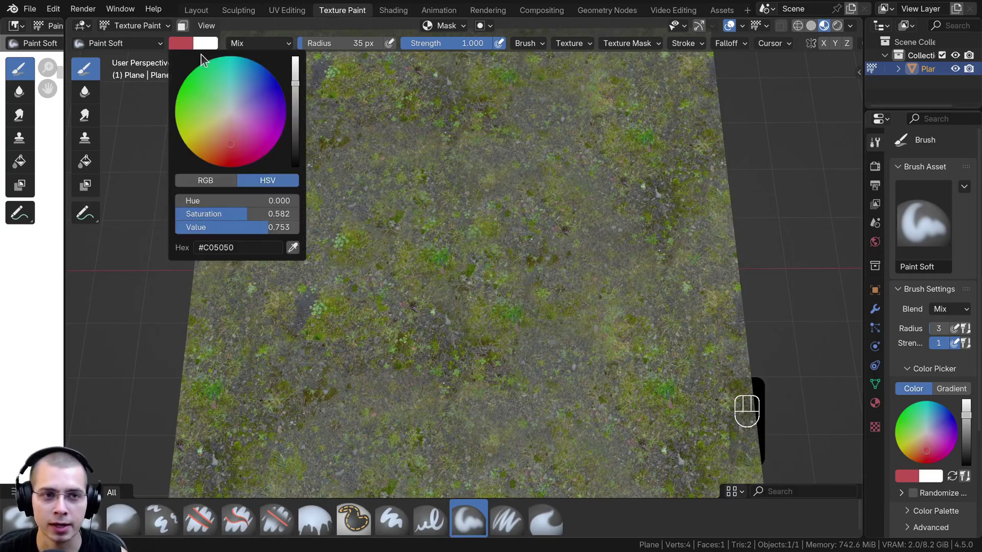
pyautogui.moveTo(299, 83); pyautogui.dragTo(299, 169)
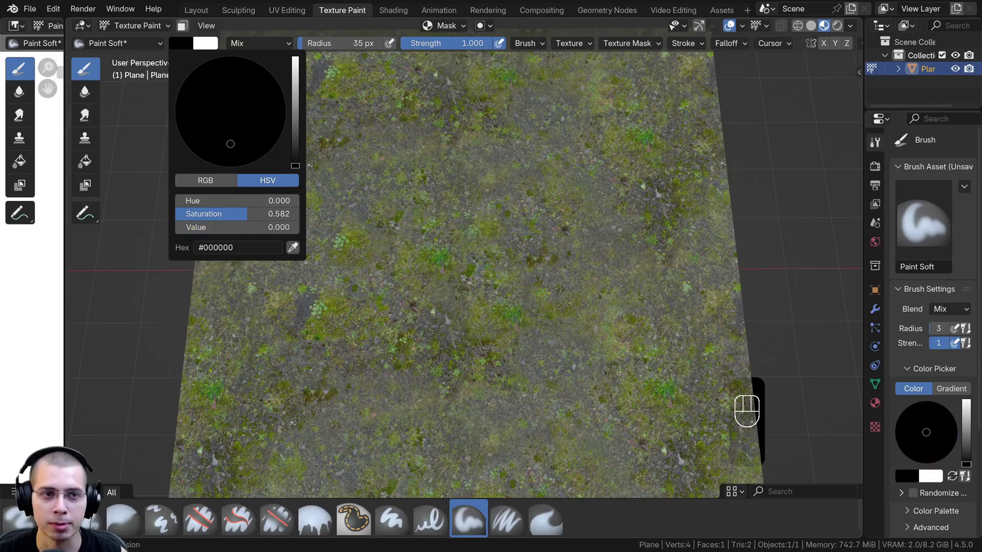
pyautogui.scroll(3, 379, 227)
pyautogui.scroll(-3, 393, 219)
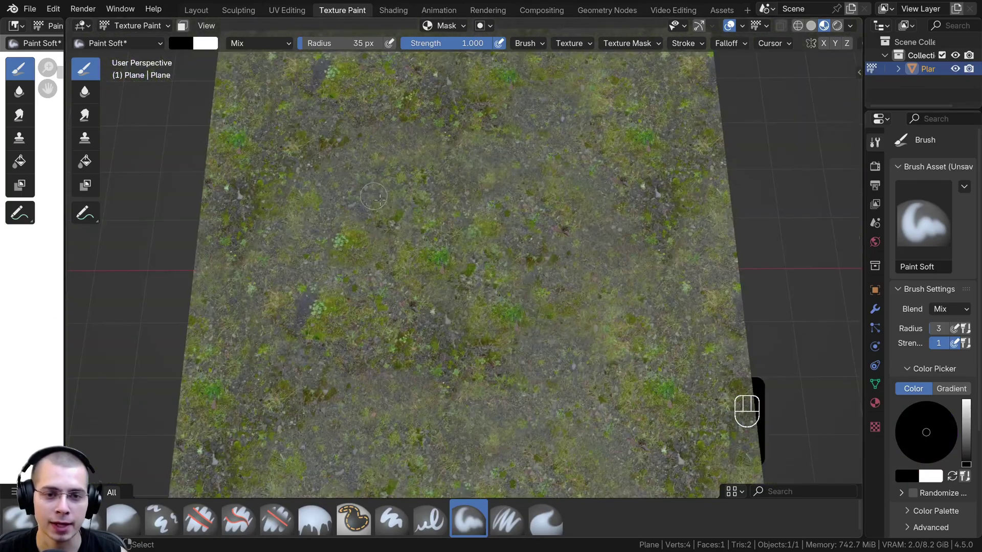
# Paint black strokes on the mask near the plane's center to reveal a small patch of the moss material.
pyautogui.scroll(3, 420, 217)
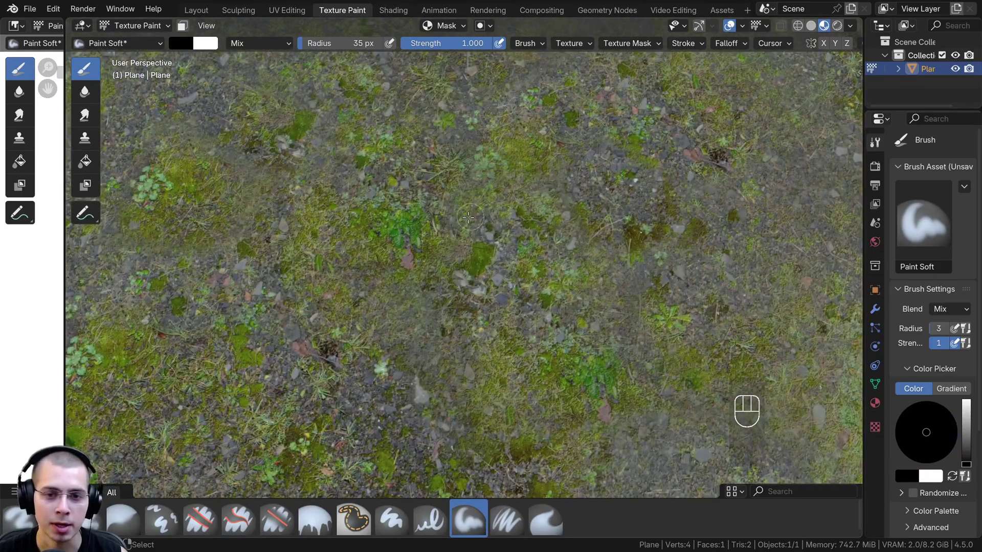
pyautogui.moveTo(469, 218)
pyautogui.mouseDown()
pyautogui.moveTo(472, 252)
pyautogui.moveTo(493, 222)
pyautogui.moveTo(486, 208)
pyautogui.moveTo(496, 216)
pyautogui.mouseUp()
pyautogui.scroll(2, 484, 202)
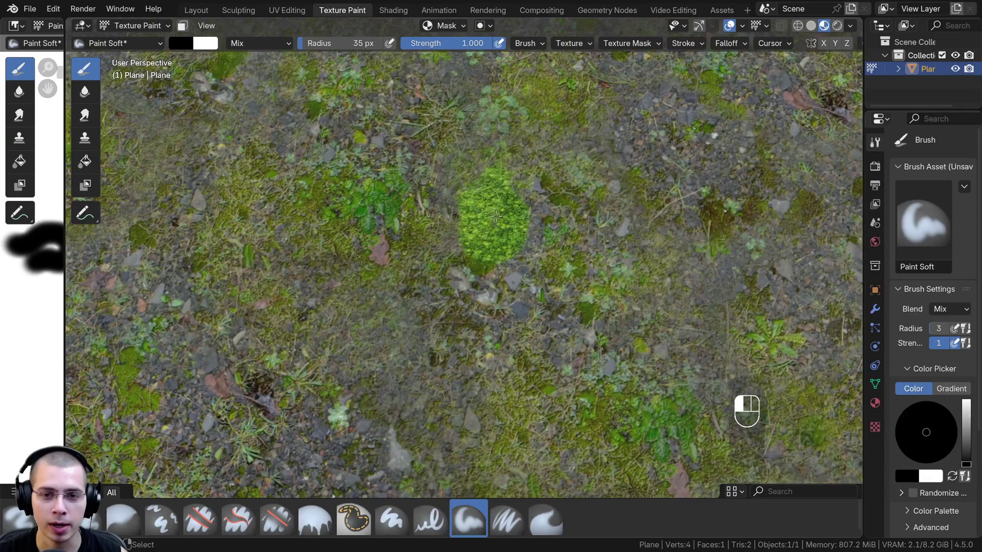
pyautogui.moveTo(457, 185); pyautogui.dragTo(487, 238)
pyautogui.scroll(-2, 507, 198)
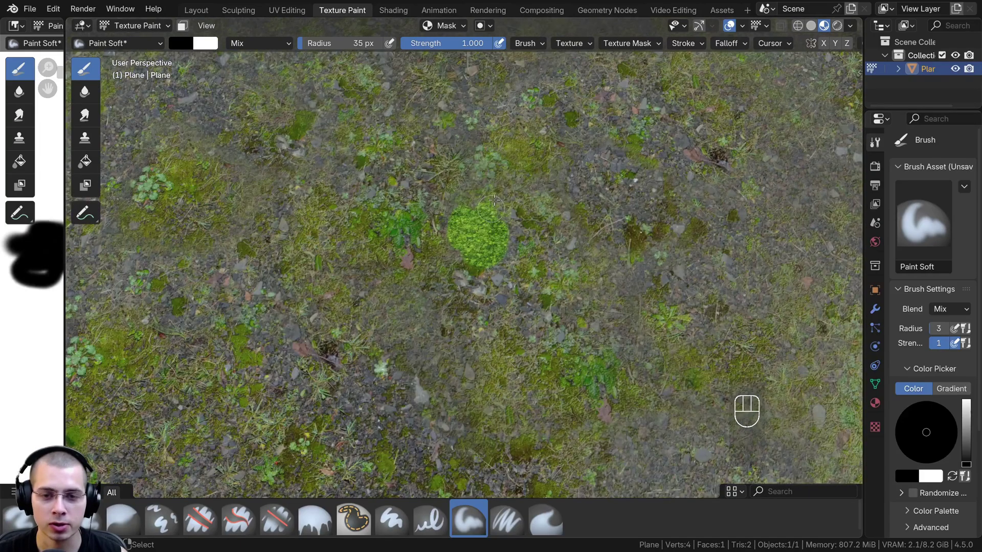
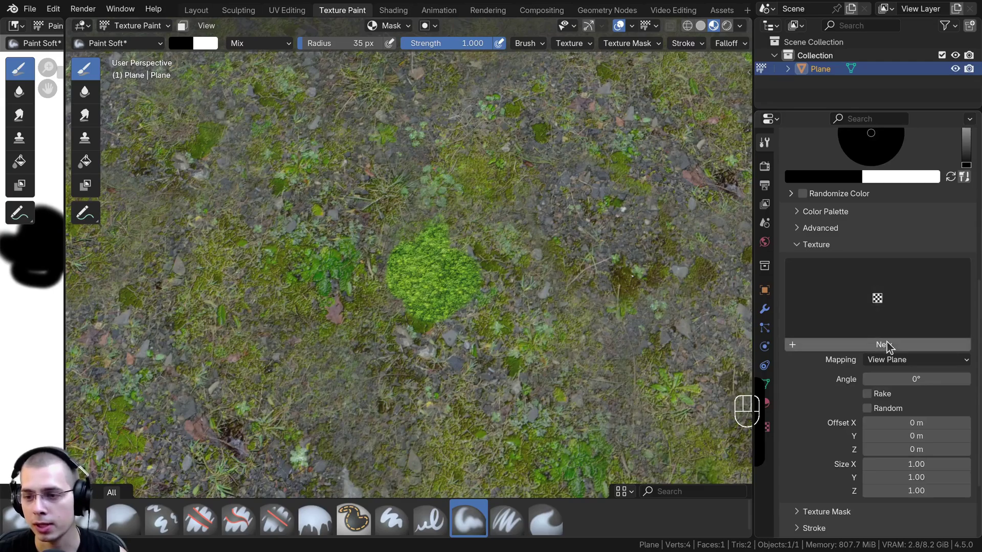
# Add a new texture to the Paint Soft brush and set its type to Clouds.
pyautogui.click(887, 346)
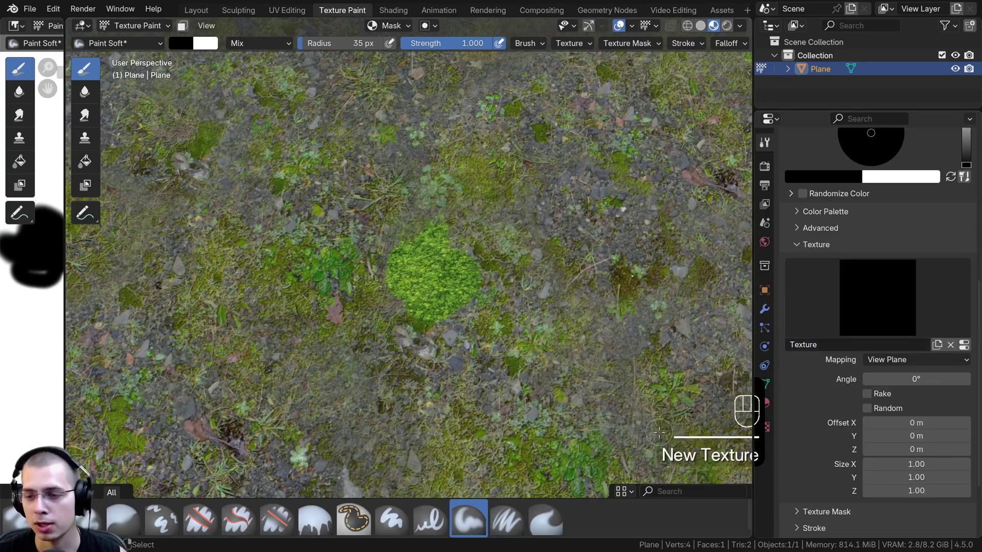
pyautogui.click(964, 345)
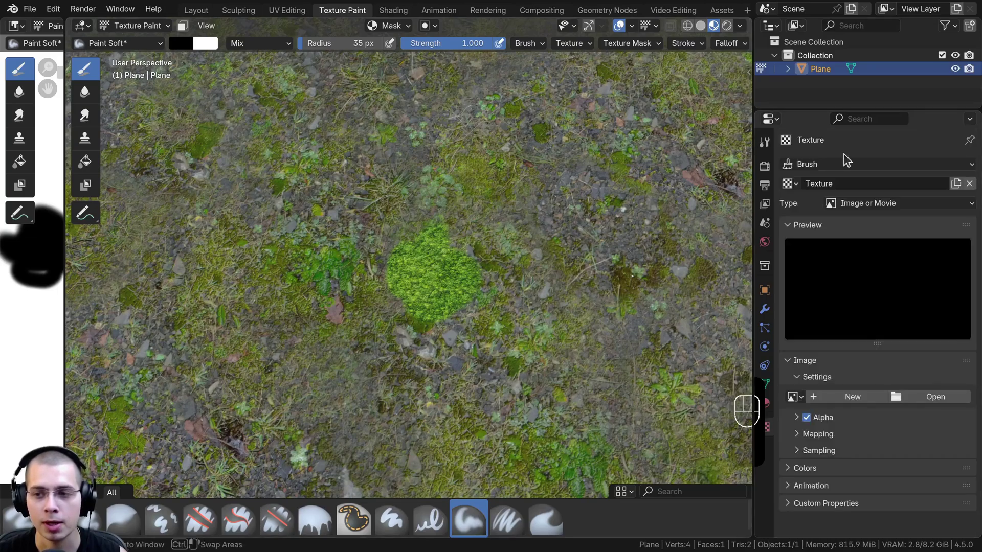
pyautogui.click(860, 203)
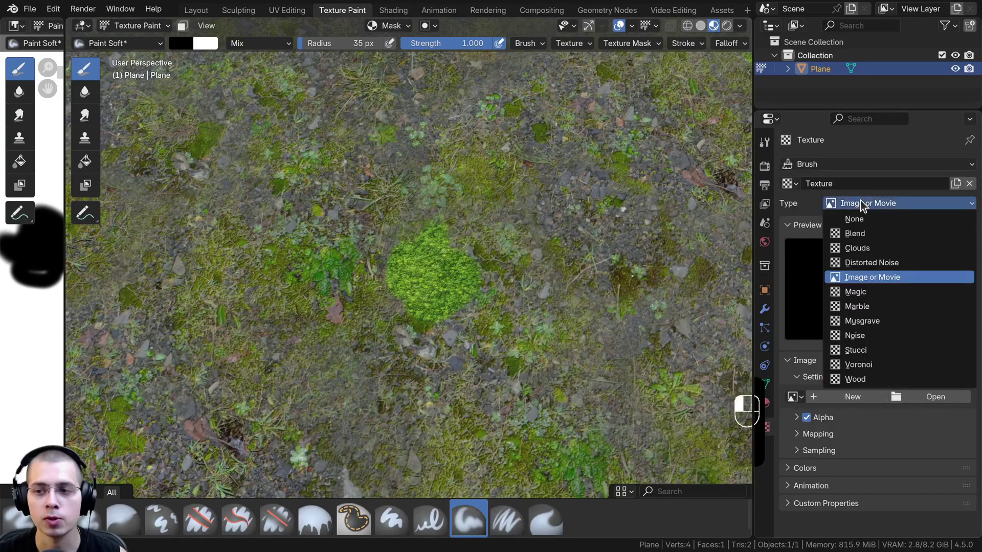
pyautogui.click(854, 247)
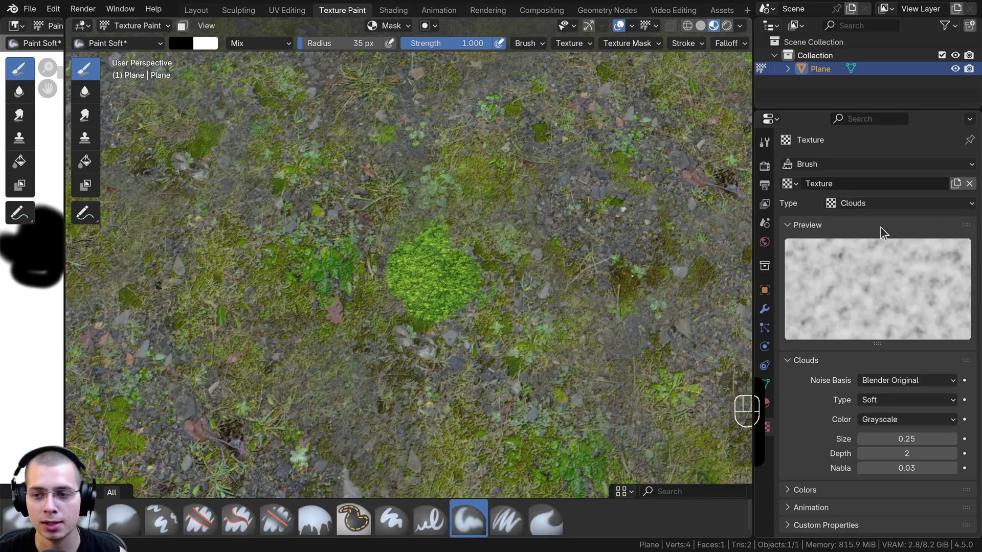
pyautogui.moveTo(457, 244); pyautogui.dragTo(451, 240, button='middle')
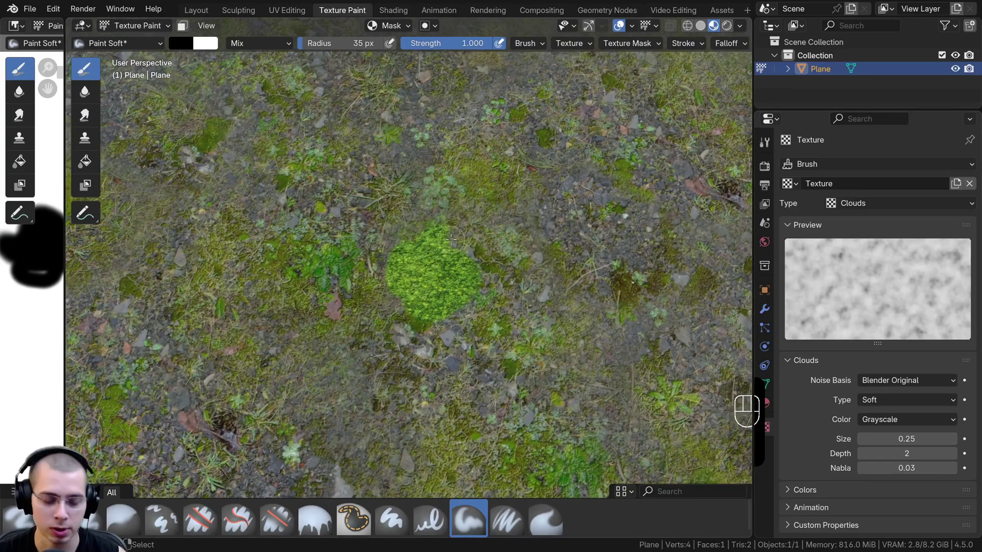
# Set the Clouds texture's size to 0.2 and its depth to 30.
pyautogui.click(891, 438)
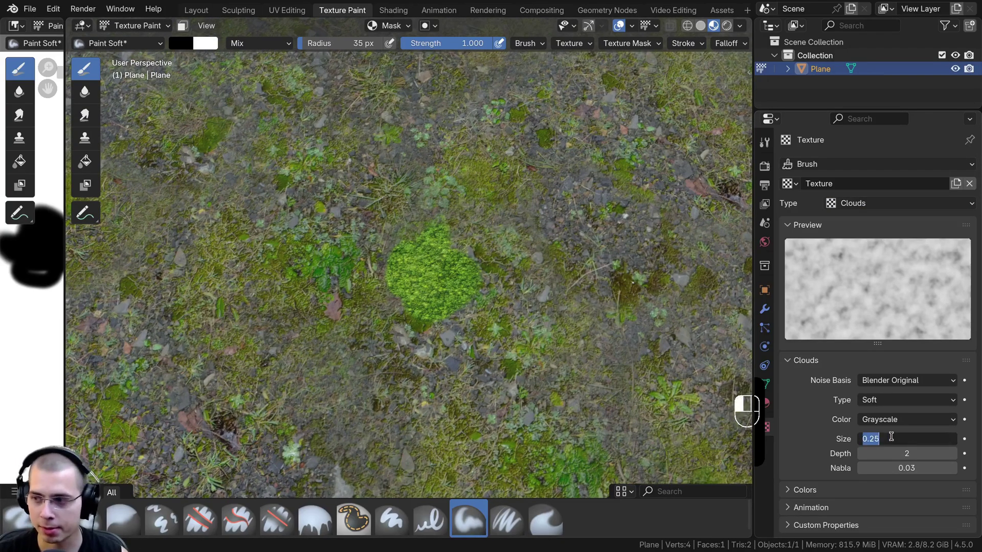
pyautogui.write('0.2')
pyautogui.press('Return')
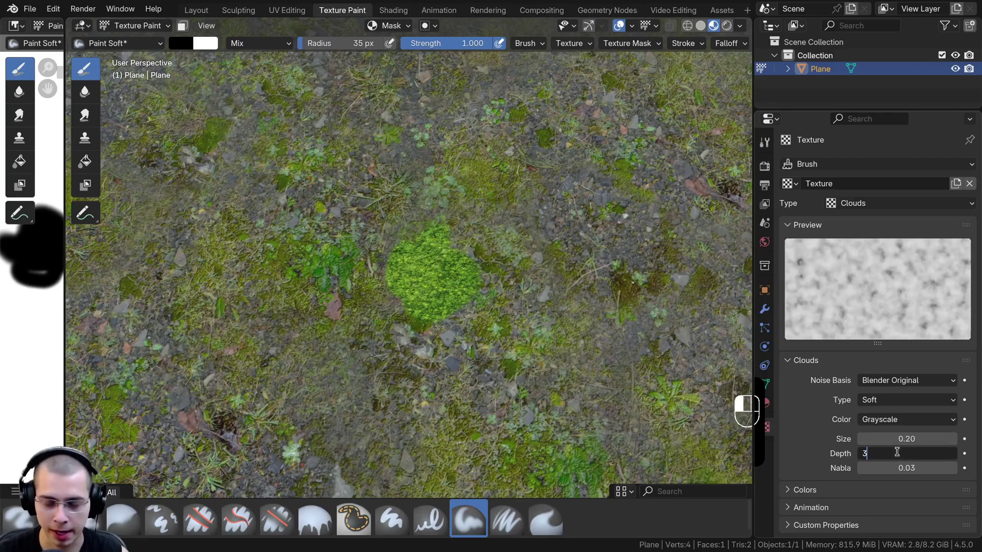
pyautogui.click(897, 452)
pyautogui.write('30')
pyautogui.press('Return')
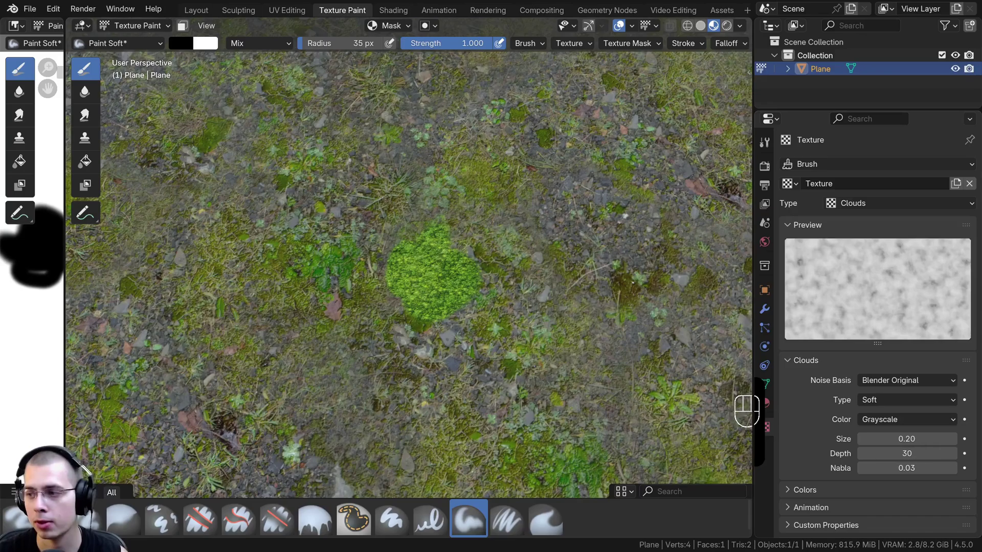
# Enable the Clouds texture's Color Ramp and arrange the properties so the preview and ramp show together.
pyautogui.click(790, 490)
pyautogui.scroll(-5, 787, 470)
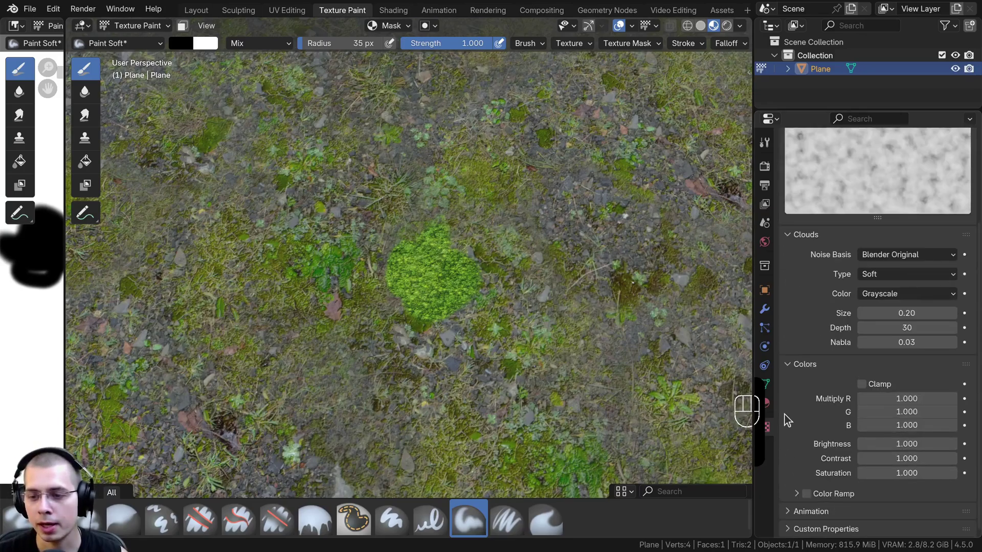
pyautogui.click(797, 493)
pyautogui.scroll(-3, 805, 458)
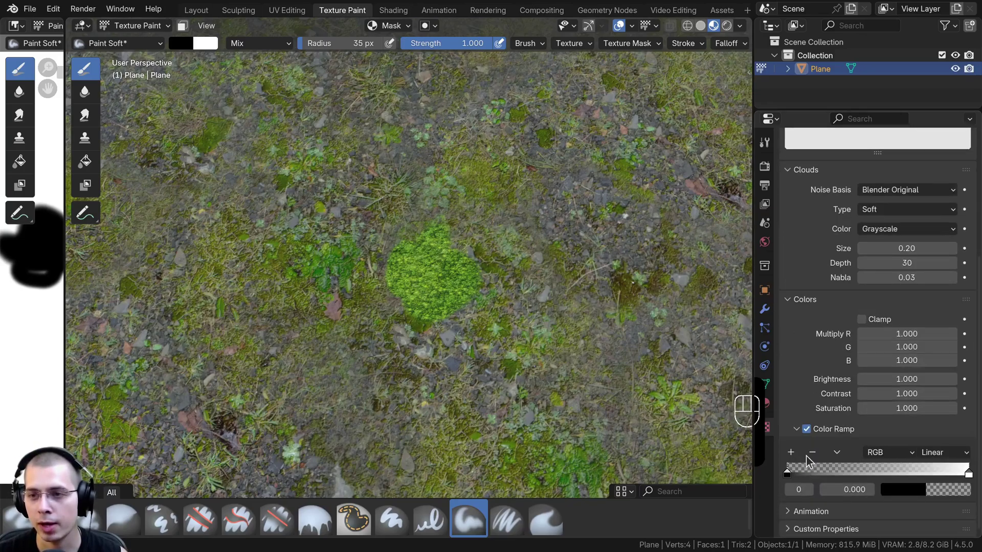
pyautogui.scroll(1, 806, 455)
pyautogui.click(800, 201)
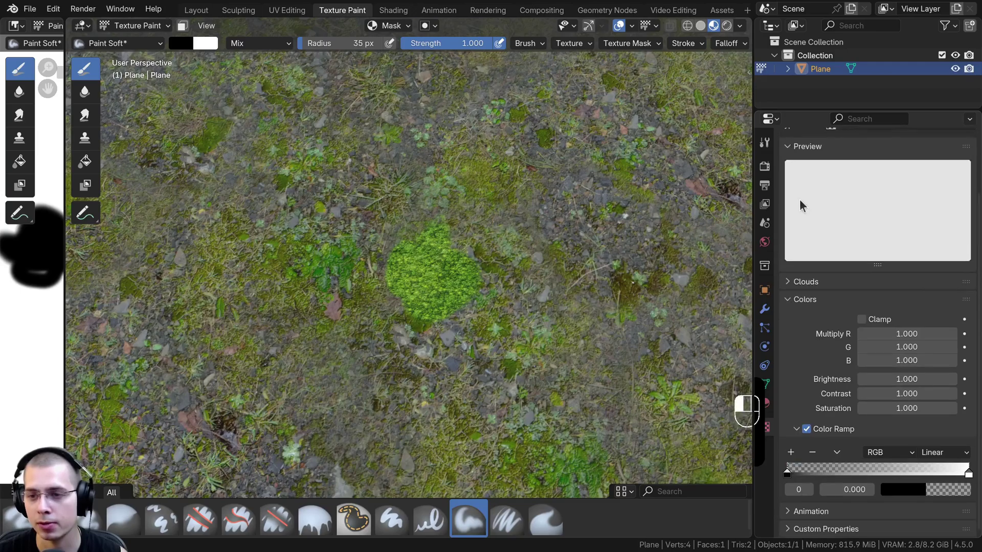
pyautogui.moveTo(821, 110); pyautogui.dragTo(820, 67)
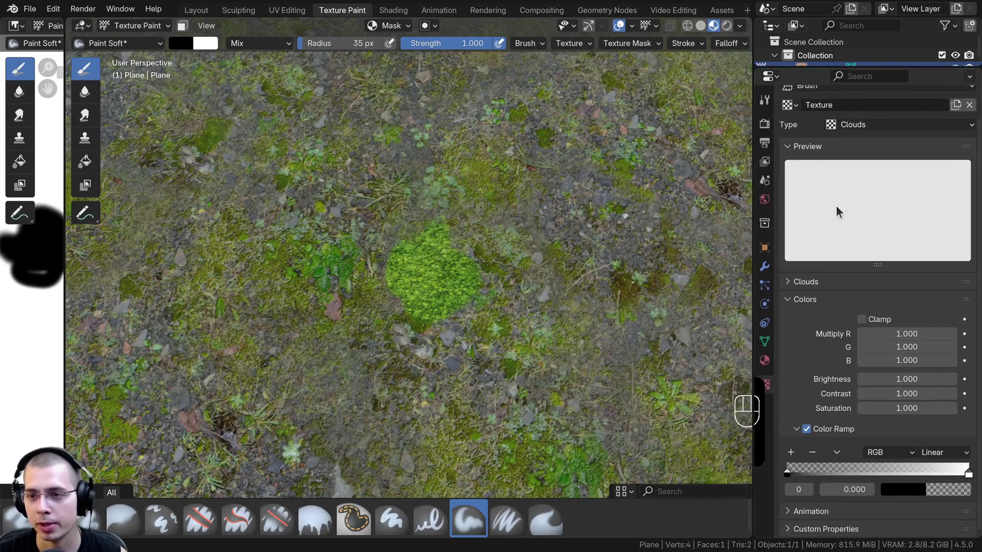
# Switch the Clouds texture's Color Ramp off and on again twice to compare its effect on the preview.
pyautogui.click(807, 429)
pyautogui.click(805, 464)
pyautogui.scroll(-2, 810, 481)
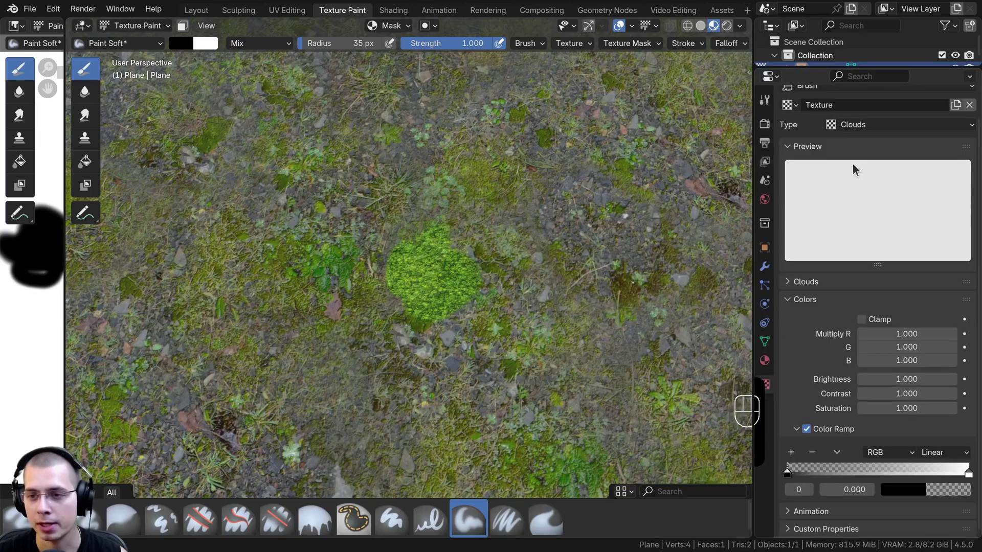
pyautogui.click(807, 429)
pyautogui.click(806, 465)
pyautogui.scroll(-2, 808, 466)
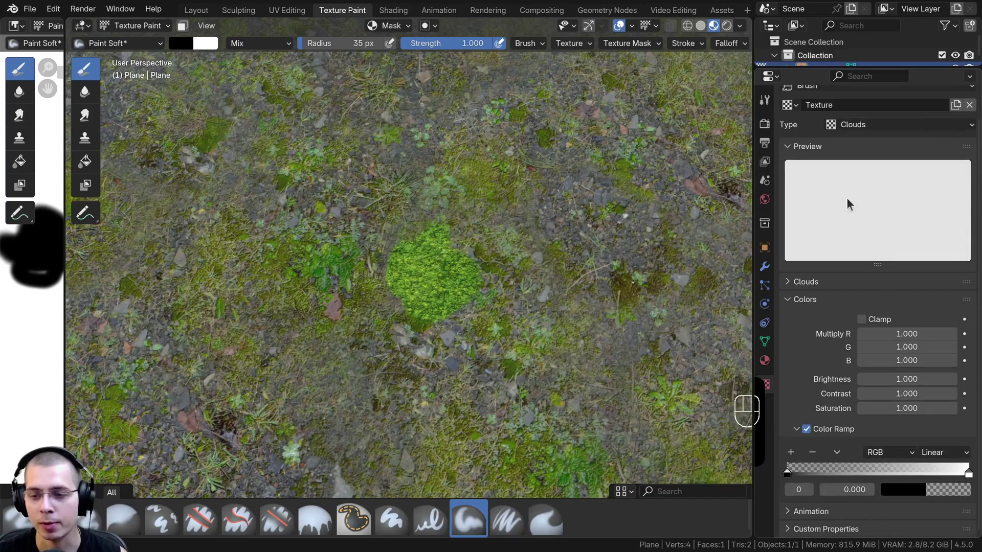
# Make the Color Ramp's black stop fully opaque and bring the black and white stops closer together for a higher-contrast Clouds texture.
pyautogui.click(786, 473)
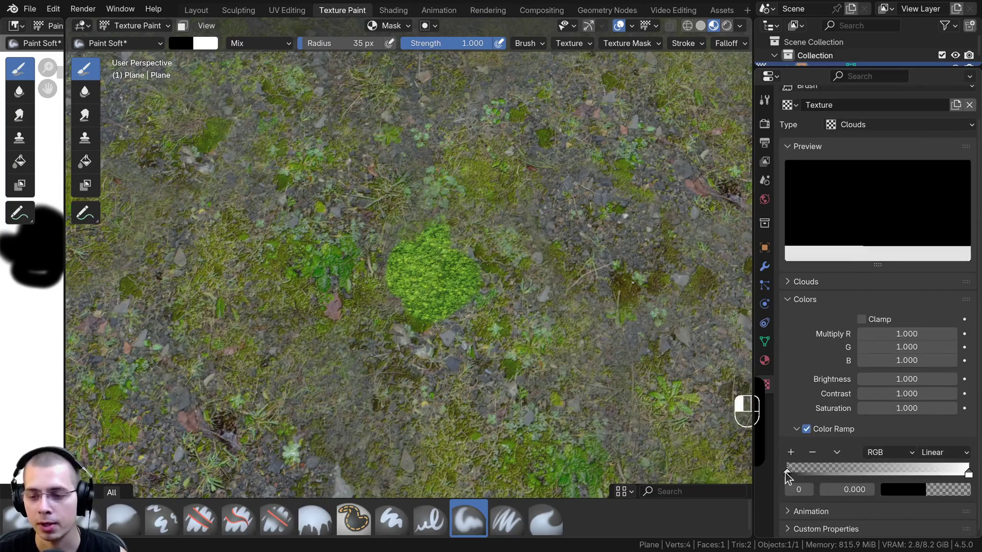
pyautogui.click(933, 492)
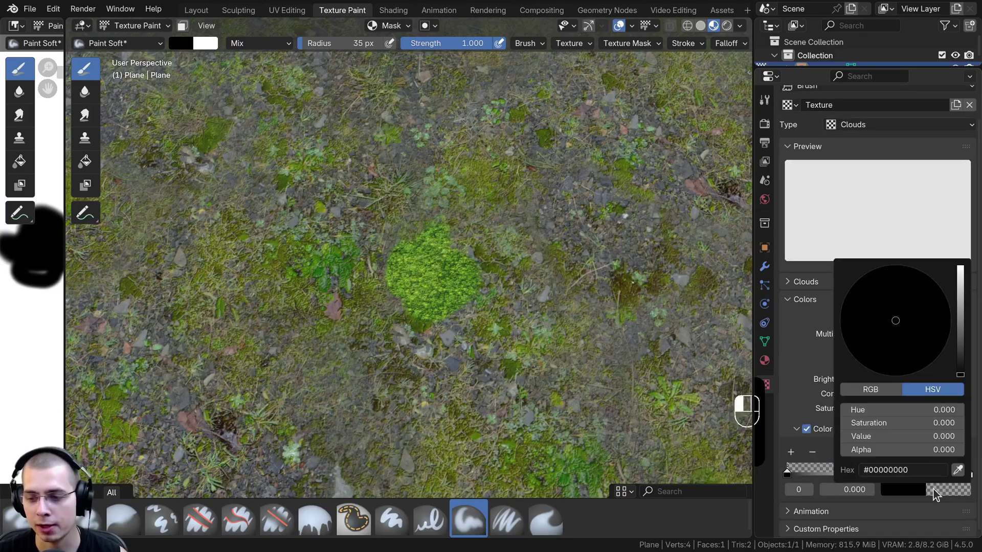
pyautogui.moveTo(881, 452); pyautogui.dragTo(852, 463)
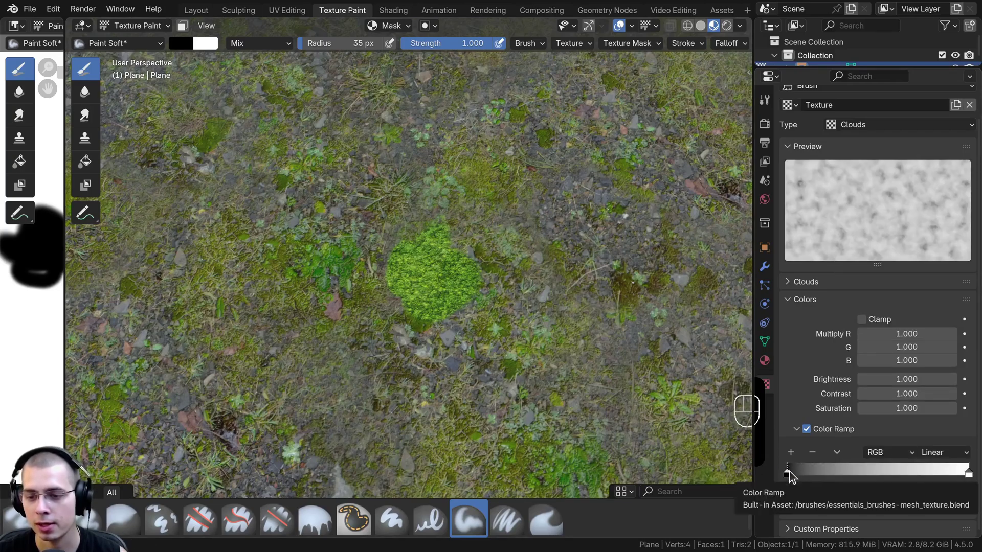
pyautogui.click(957, 472)
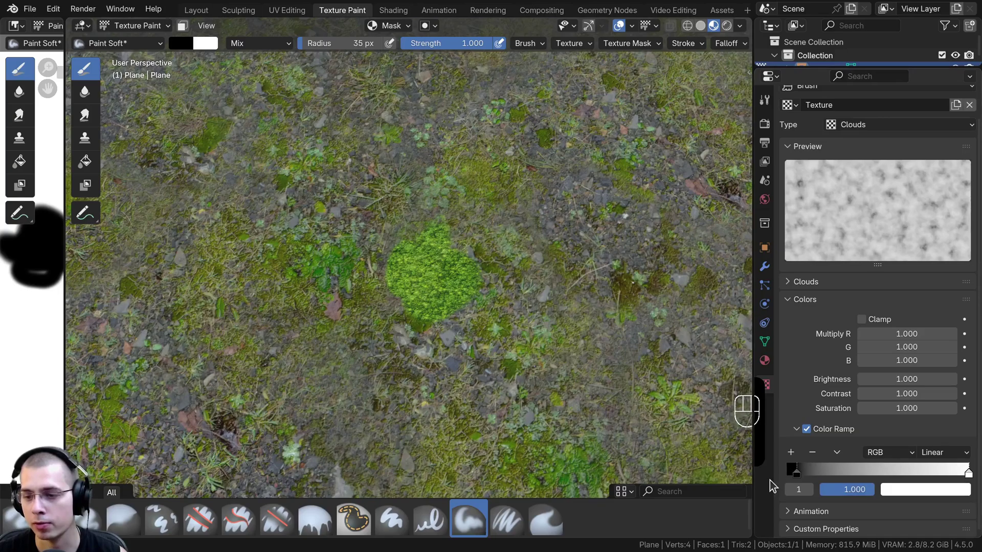
pyautogui.moveTo(795, 470); pyautogui.dragTo(889, 477)
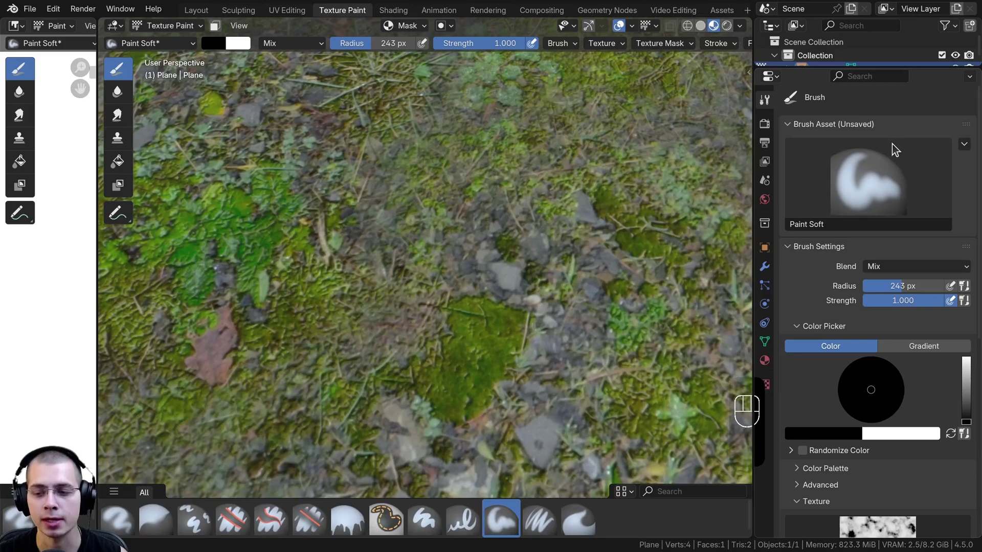
# Set the mapping of the Paint Soft brush's texture to Random.
pyautogui.scroll(-10, 895, 149)
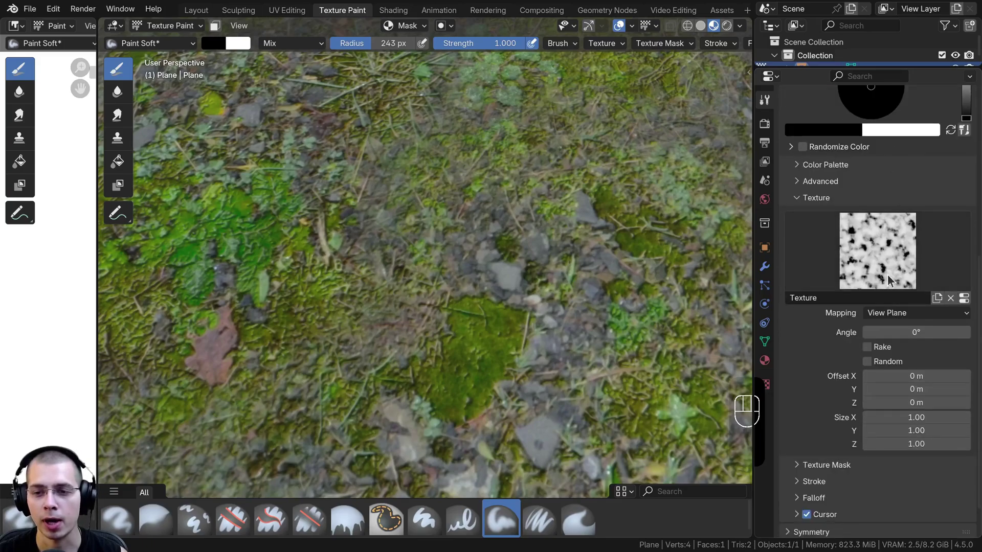
pyautogui.scroll(-5, 465, 224)
pyautogui.scroll(2, 465, 223)
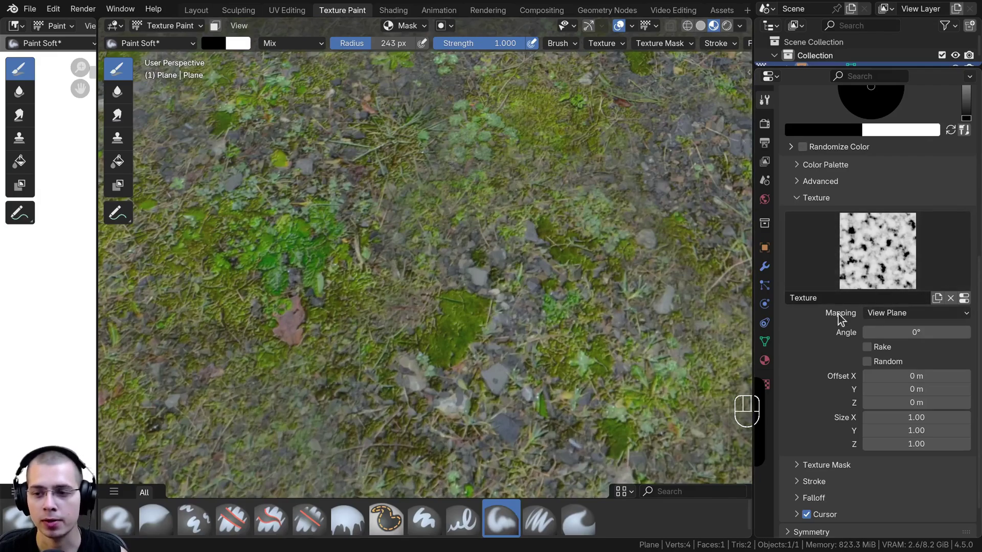
pyautogui.click(886, 313)
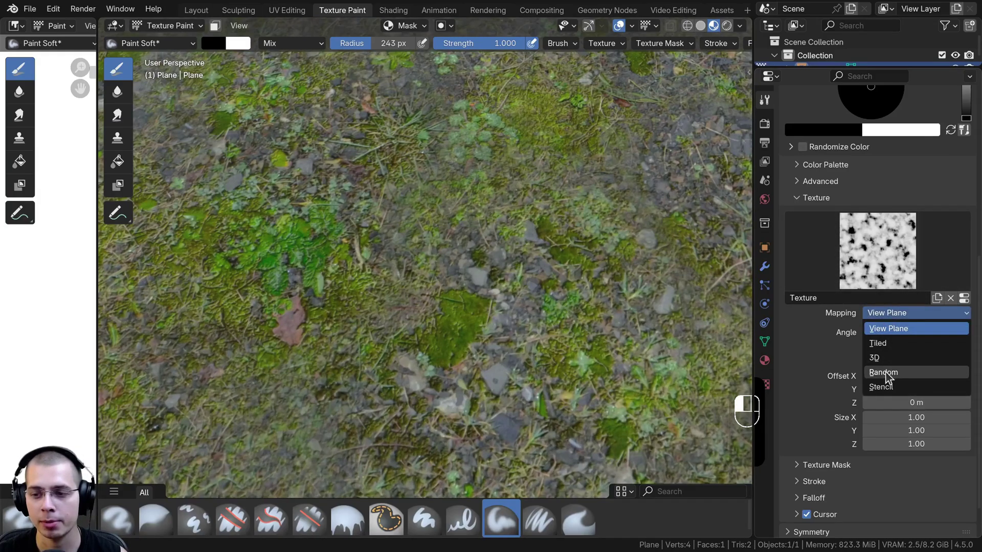
pyautogui.click(884, 377)
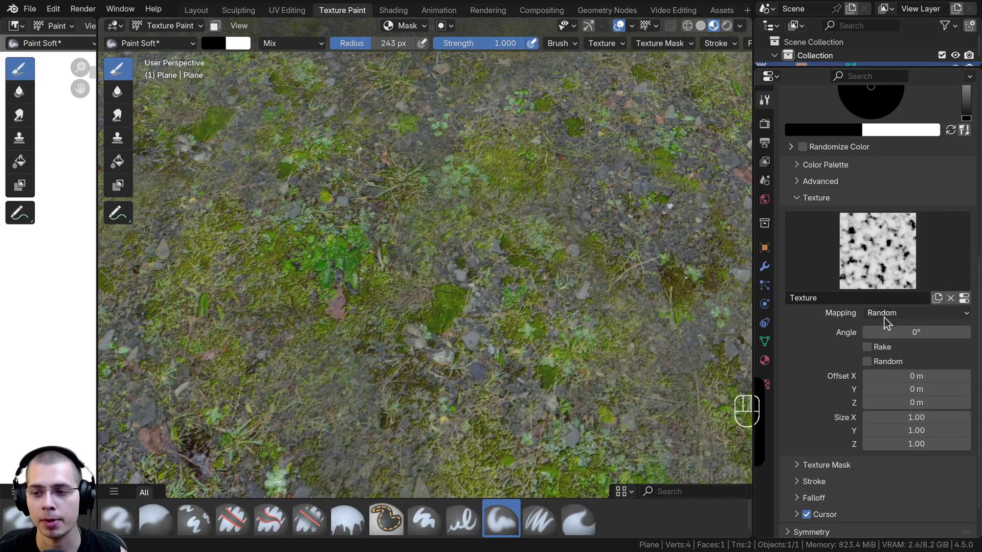
# Set the brush's blend mode to Multiply and paint black on the mask to extend the solid moss patch.
pyautogui.scroll(12, 816, 149)
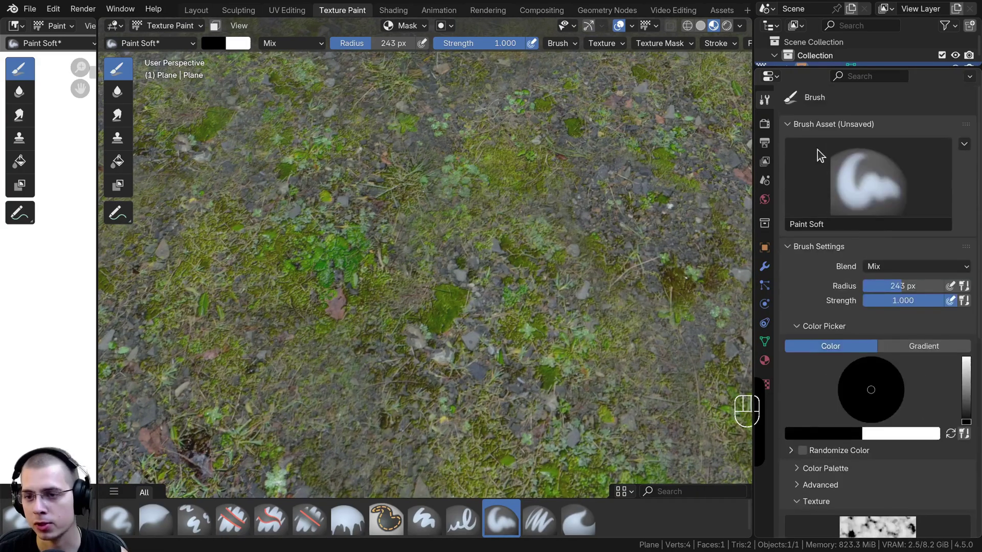
pyautogui.click(890, 266)
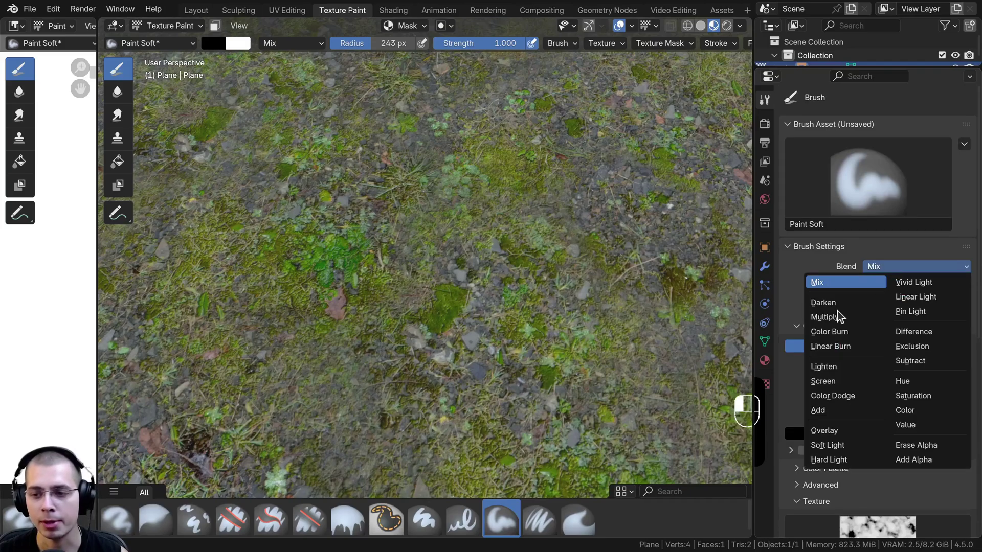
pyautogui.click(824, 317)
pyautogui.moveTo(399, 327)
pyautogui.mouseDown()
pyautogui.moveTo(383, 199)
pyautogui.moveTo(445, 245)
pyautogui.mouseUp()
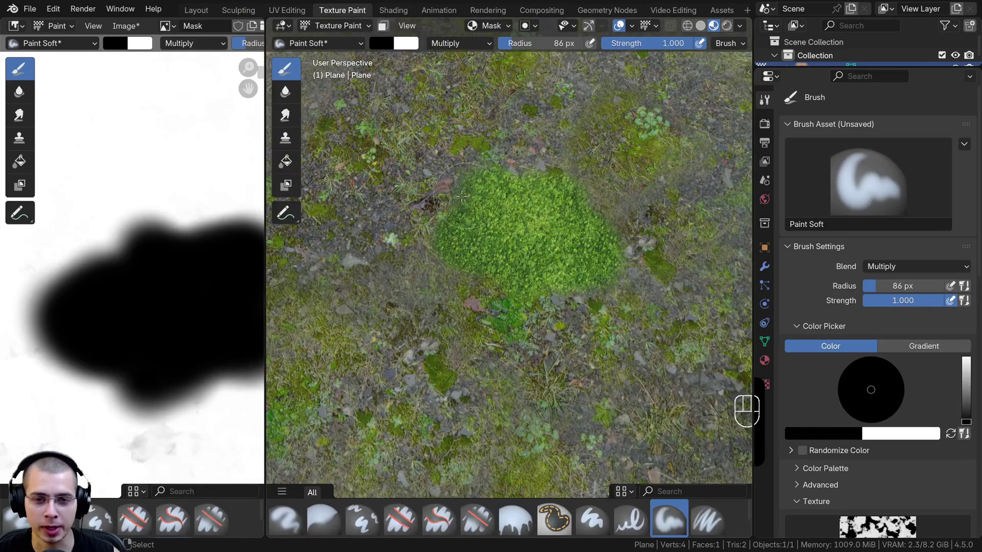
pyautogui.moveTo(462, 195)
pyautogui.mouseDown()
pyautogui.moveTo(435, 230)
pyautogui.moveTo(445, 266)
pyautogui.moveTo(473, 294)
pyautogui.moveTo(497, 274)
pyautogui.moveTo(486, 296)
pyautogui.moveTo(503, 280)
pyautogui.mouseUp()
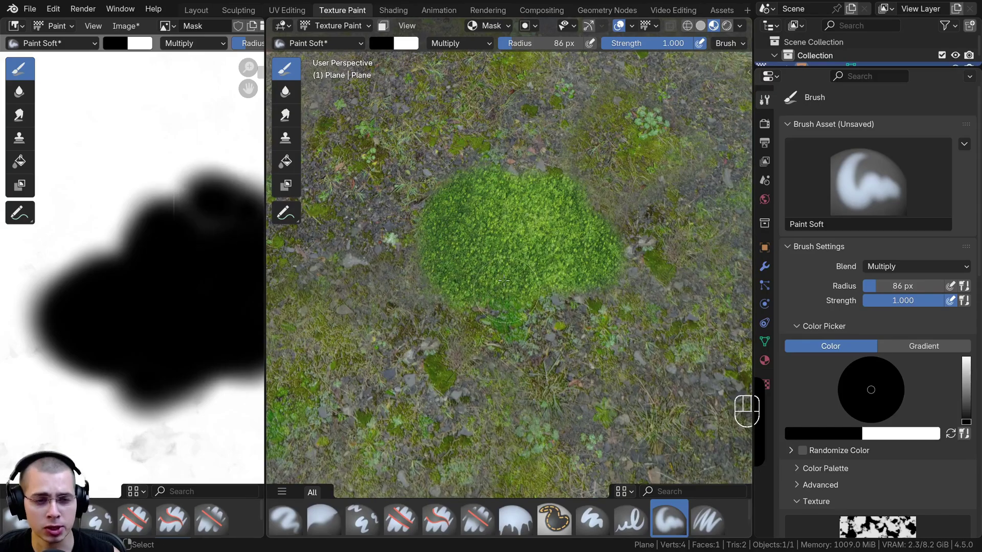
pyautogui.moveTo(202, 292)
pyautogui.mouseDown()
pyautogui.moveTo(106, 309)
pyautogui.moveTo(56, 368)
pyautogui.mouseUp()
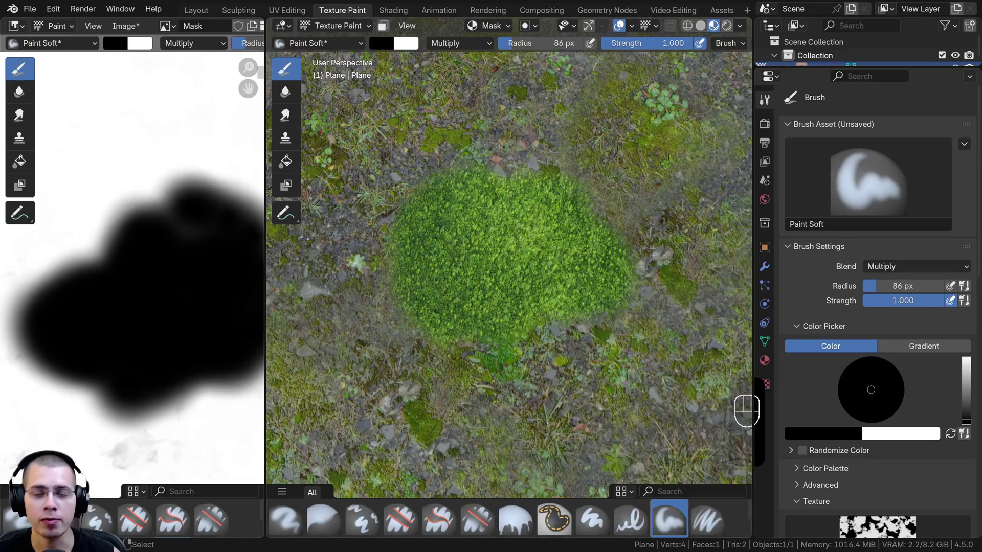
# Change the brush colour to white and paint a short textured stroke just above the solid moss patch.
pyautogui.click(382, 44)
pyautogui.moveTo(495, 169); pyautogui.dragTo(496, 57)
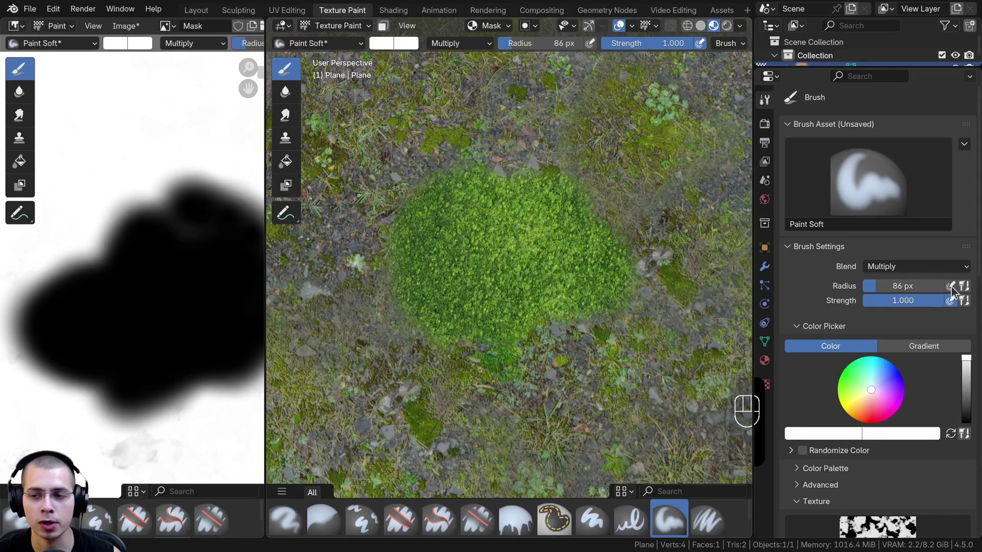
pyautogui.click(906, 268)
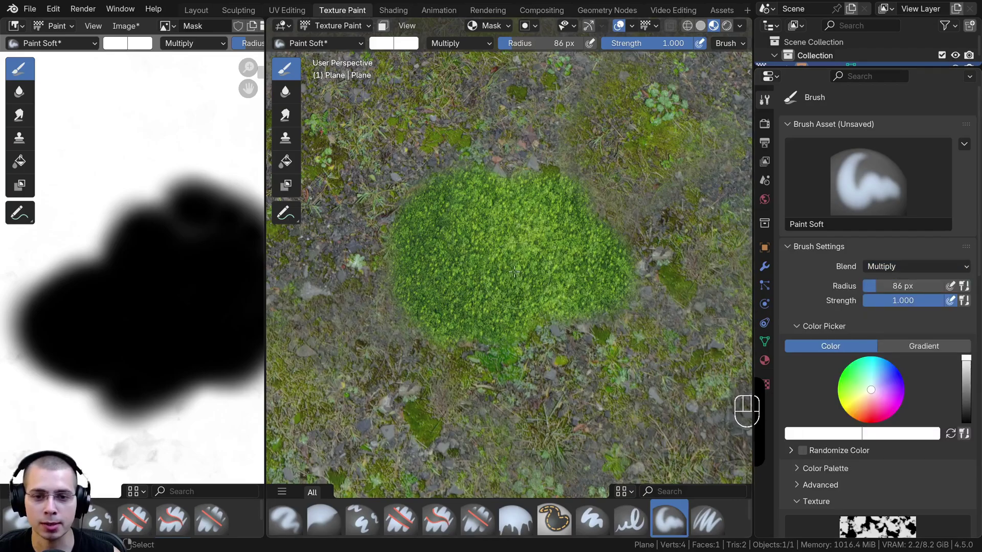
pyautogui.keyDown('shift'); pyautogui.moveTo(517, 177); pyautogui.dragTo(507, 237, button='middle'); pyautogui.keyUp('shift')
pyautogui.scroll(-1, 507, 237)
pyautogui.moveTo(508, 205); pyautogui.dragTo(510, 196)
# Increase the brush radius to 168 px and paint broken-up moss across the ground above the solid patch.
pyautogui.press('f')
pyautogui.click(529, 198)
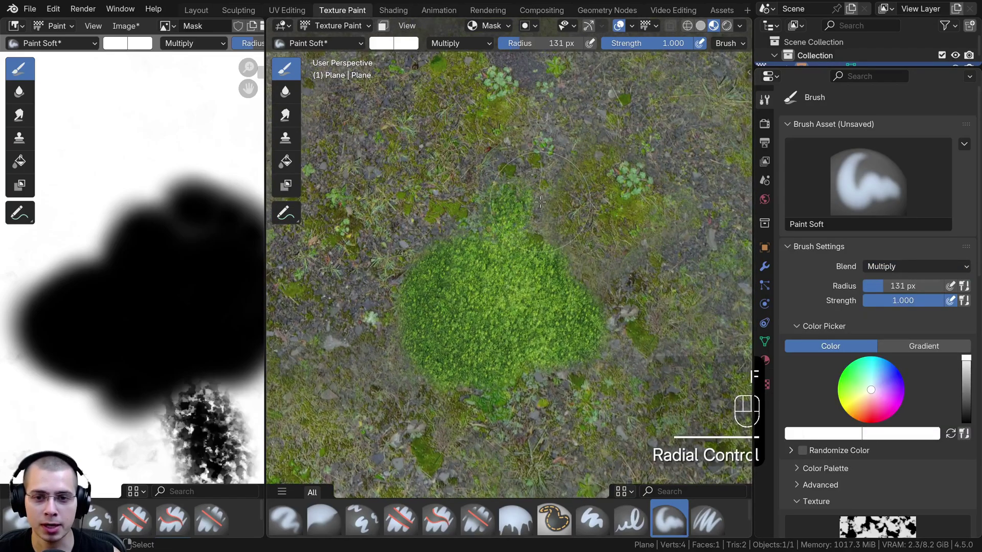
pyautogui.press('f')
pyautogui.click(605, 203)
pyautogui.moveTo(576, 224)
pyautogui.mouseDown()
pyautogui.moveTo(586, 197)
pyautogui.moveTo(528, 176)
pyautogui.mouseUp()
pyautogui.moveTo(142, 372); pyautogui.dragTo(137, 317, button='middle')
pyautogui.moveTo(526, 173)
pyautogui.mouseDown()
pyautogui.moveTo(457, 166)
pyautogui.moveTo(419, 213)
pyautogui.moveTo(314, 257)
pyautogui.mouseUp()
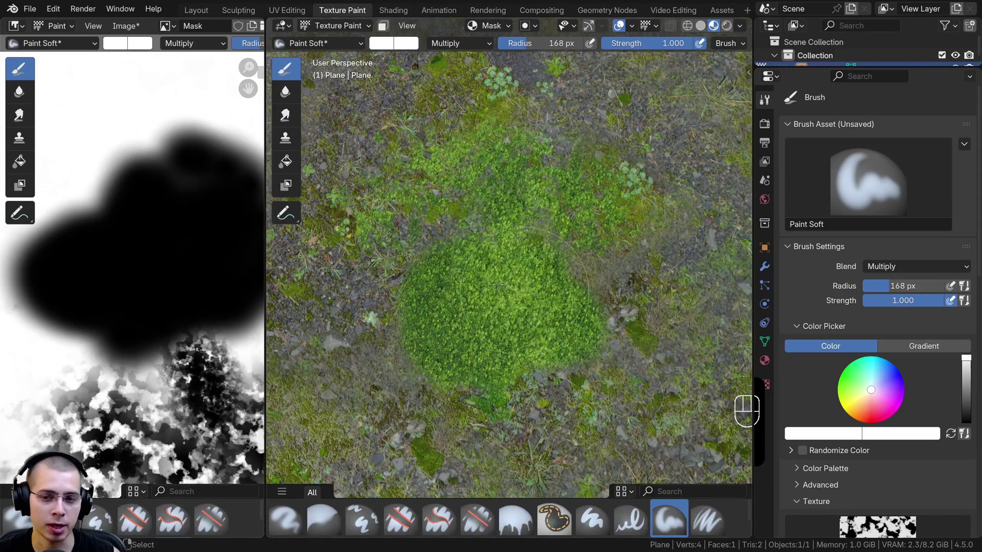
# Reopen the brush's Clouds texture and spread its Color Ramp stops apart, with the white stop at 0.651, to soften the pattern.
pyautogui.scroll(-12, 869, 307)
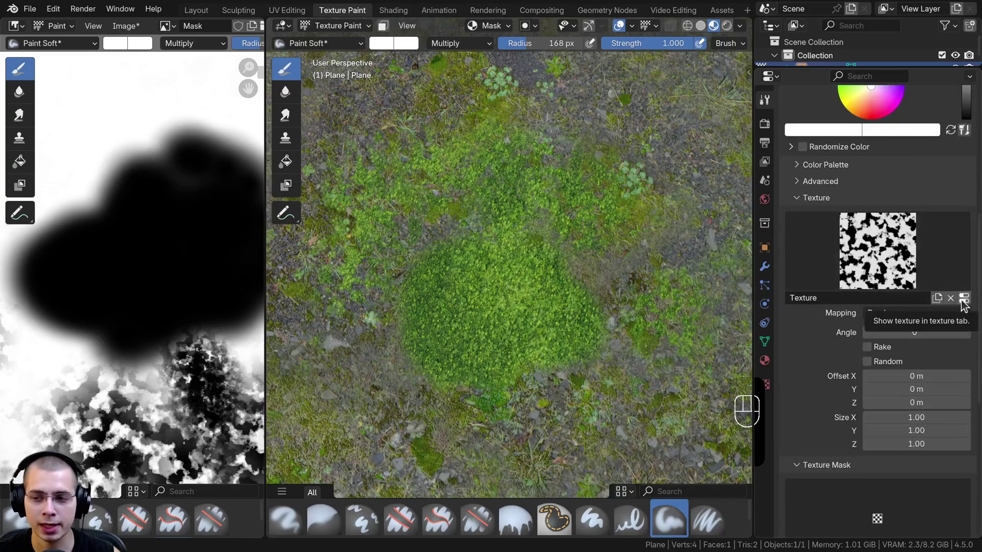
pyautogui.click(963, 299)
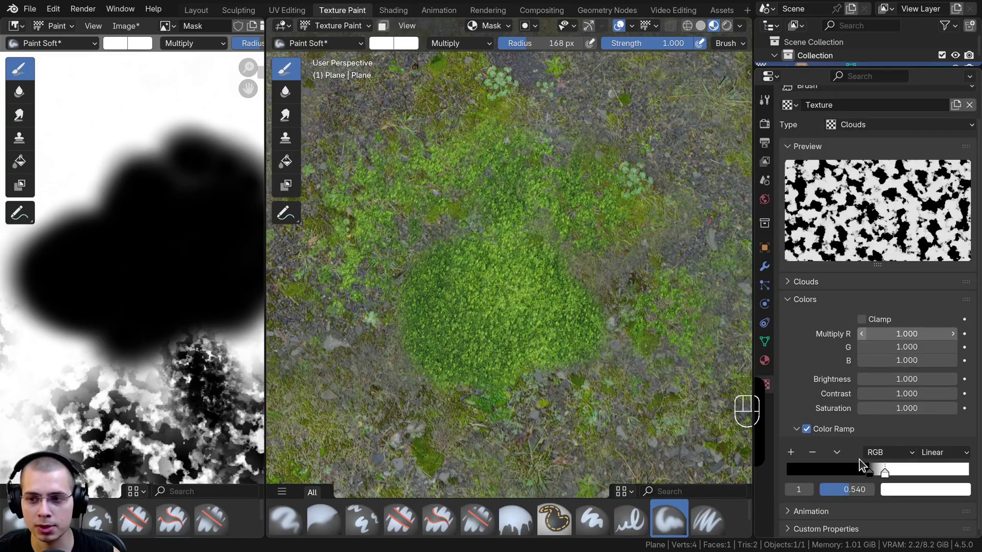
pyautogui.moveTo(869, 471); pyautogui.dragTo(837, 471)
pyautogui.click(904, 470)
pyautogui.moveTo(904, 470); pyautogui.dragTo(905, 471)
# Paint softer textured moss onto bare ground and around the edge of a moss patch near the plane's border.
pyautogui.scroll(-3, 504, 294)
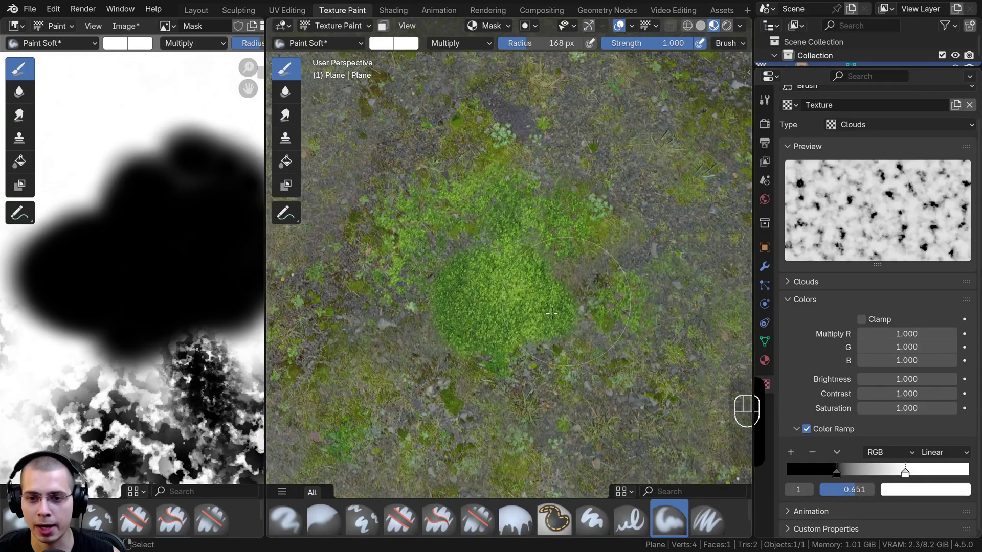
pyautogui.scroll(4, 609, 184)
pyautogui.moveTo(565, 191)
pyautogui.mouseDown()
pyautogui.moveTo(531, 149)
pyautogui.moveTo(551, 151)
pyautogui.mouseUp()
pyautogui.keyDown('shift'); pyautogui.moveTo(551, 151); pyautogui.dragTo(585, 230, button='middle'); pyautogui.keyUp('shift')
pyautogui.scroll(3, 562, 209)
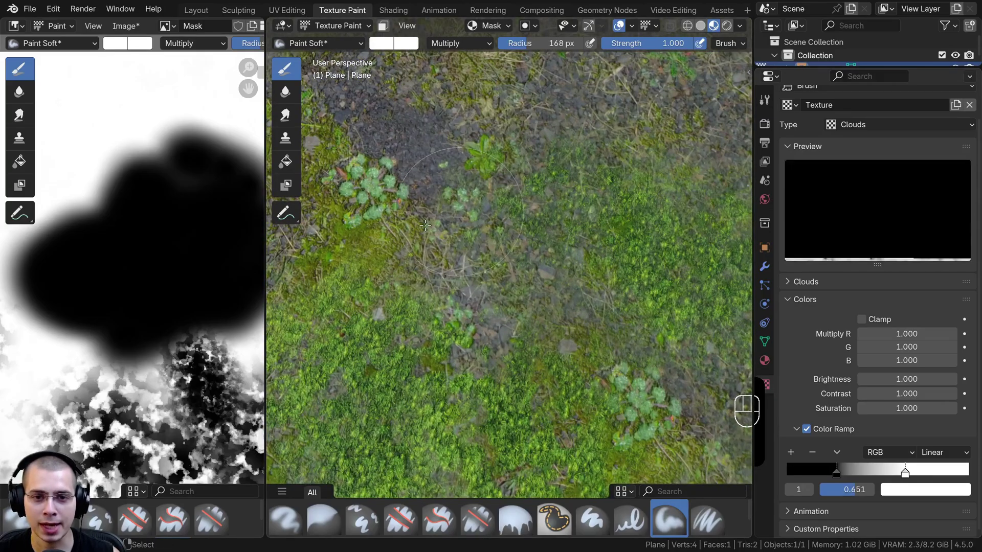
pyautogui.keyDown('shift'); pyautogui.moveTo(459, 158); pyautogui.dragTo(480, 229, button='middle'); pyautogui.keyUp('shift')
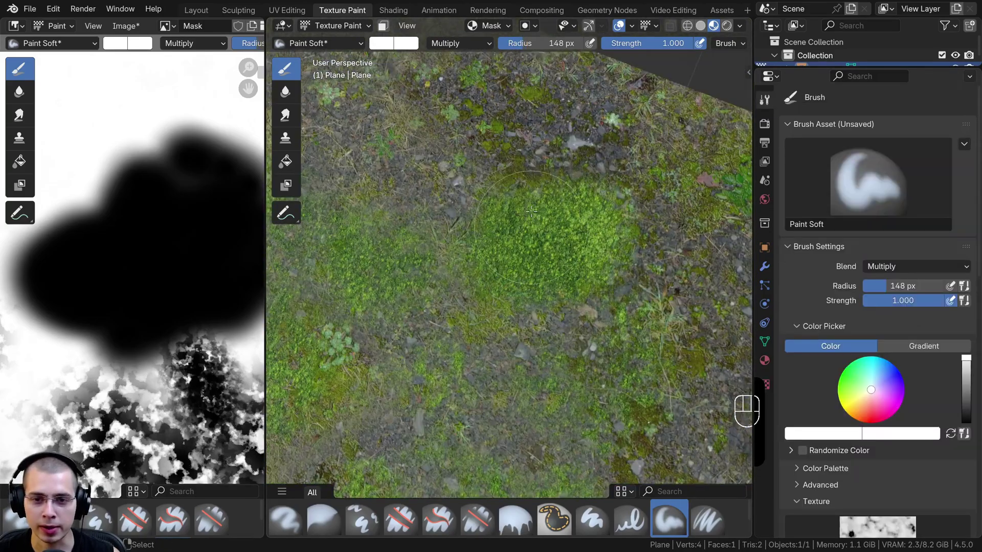
pyautogui.moveTo(542, 184)
pyautogui.mouseDown()
pyautogui.moveTo(445, 220)
pyautogui.moveTo(541, 306)
pyautogui.moveTo(599, 283)
pyautogui.moveTo(588, 353)
pyautogui.moveTo(634, 245)
pyautogui.moveTo(475, 215)
pyautogui.moveTo(502, 251)
pyautogui.mouseUp()
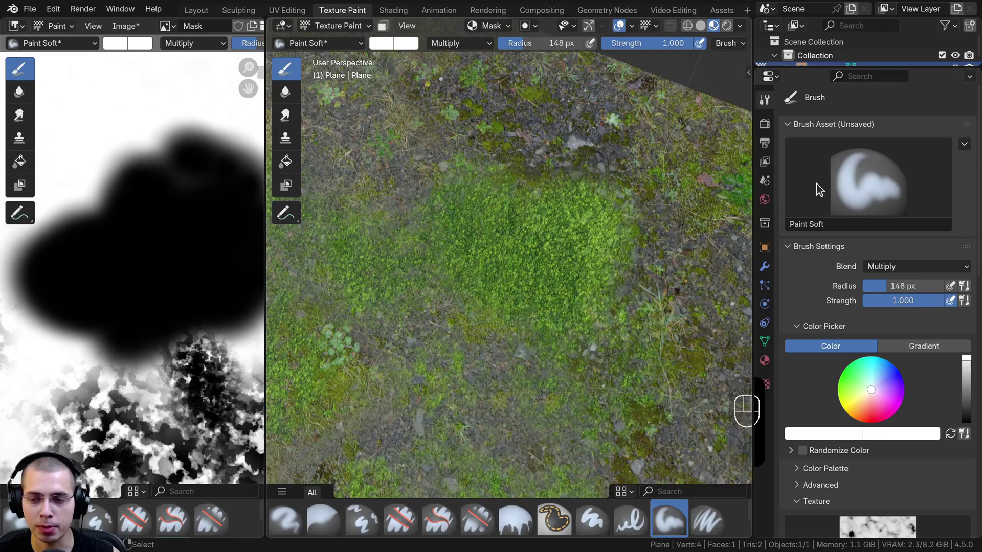
# Switch the brush's blend mode to Lighten and paint over the middle of the moss patch to bring the ground back.
pyautogui.click(890, 266)
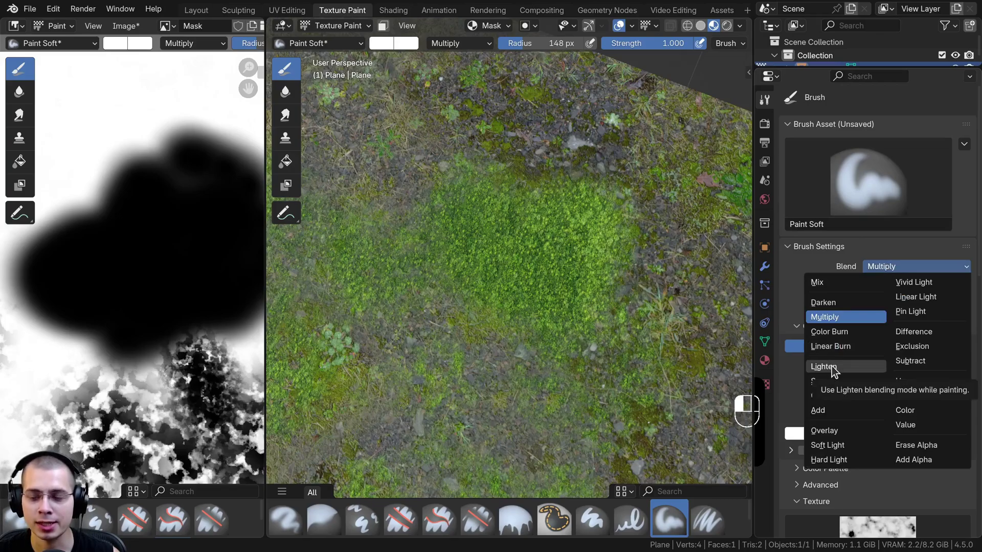
pyautogui.click(824, 367)
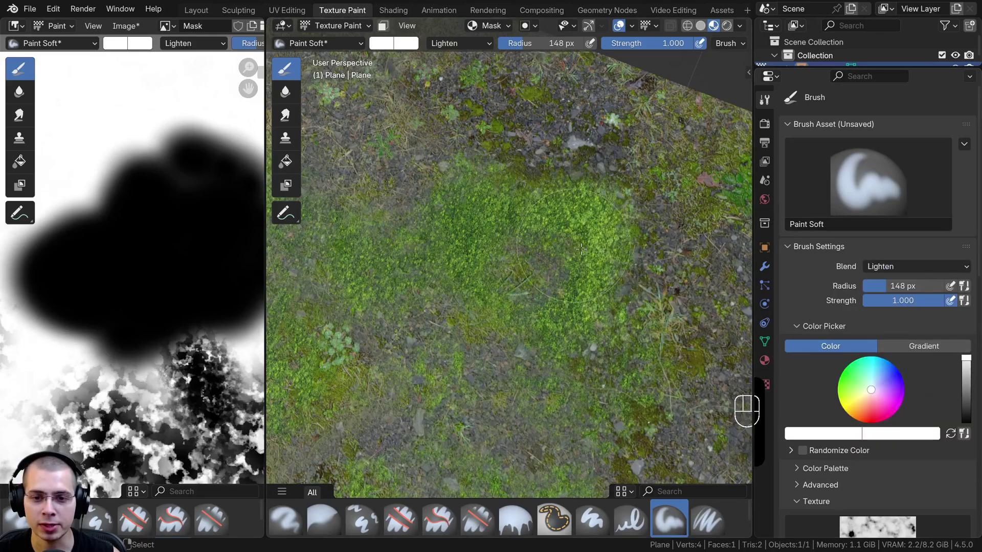
pyautogui.moveTo(474, 211)
pyautogui.mouseDown()
pyautogui.moveTo(500, 189)
pyautogui.moveTo(573, 255)
pyautogui.moveTo(549, 297)
pyautogui.mouseUp()
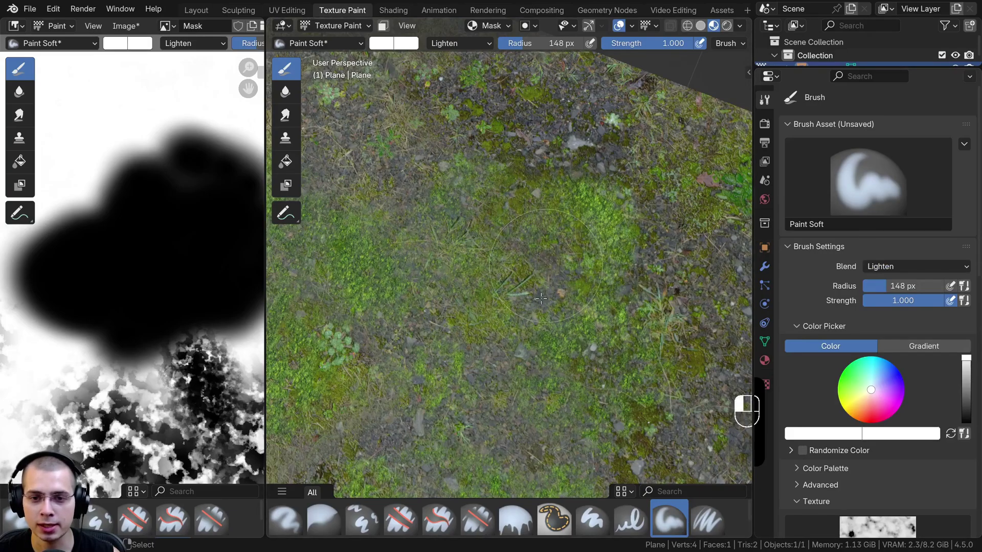
# Switch the brush's blend mode to Multiply and paint further moss patches near the plane's edge and corner.
pyautogui.click(901, 267)
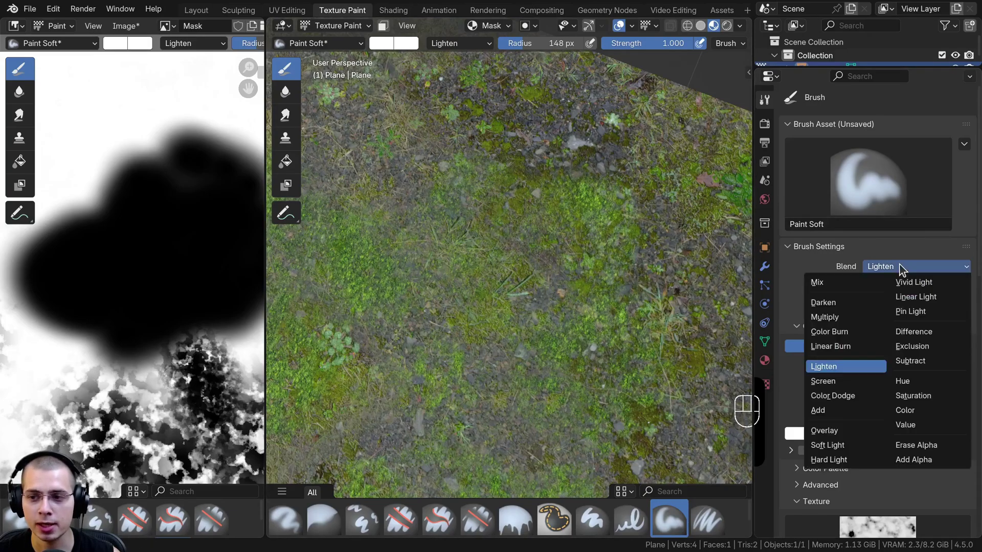
pyautogui.click(844, 317)
pyautogui.moveTo(531, 126); pyautogui.dragTo(623, 154)
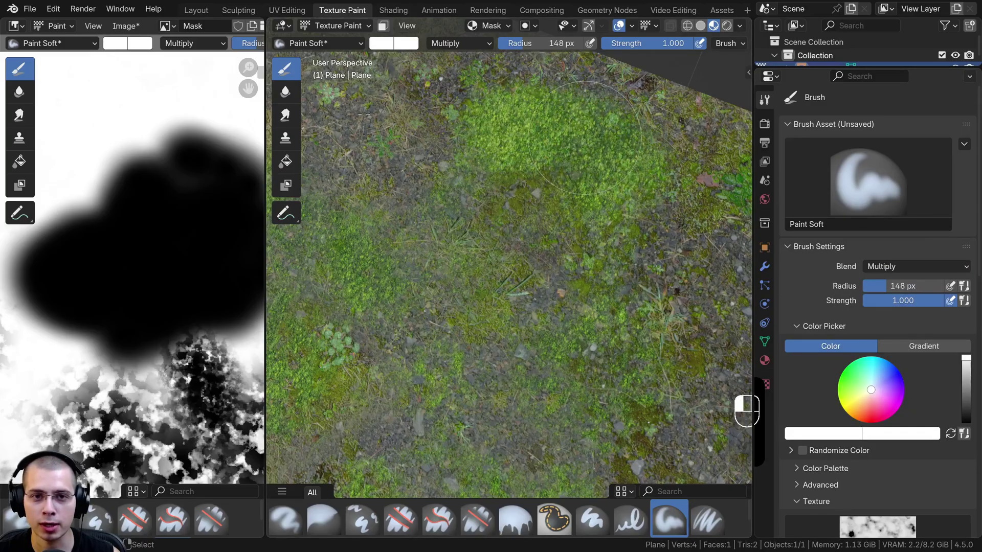
pyautogui.moveTo(552, 217)
pyautogui.keyDown('shift'); pyautogui.mouseDown(button='middle')
pyautogui.moveTo(566, 229)
pyautogui.moveTo(568, 219)
pyautogui.mouseUp(button='middle'); pyautogui.keyUp('shift')
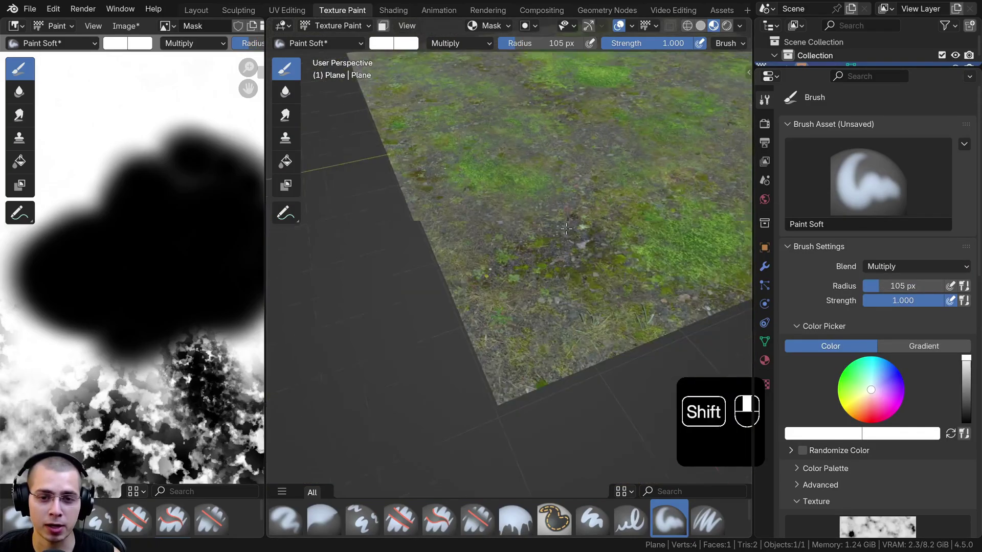
pyautogui.moveTo(496, 254)
pyautogui.mouseDown()
pyautogui.moveTo(487, 330)
pyautogui.moveTo(506, 327)
pyautogui.mouseUp()
pyautogui.keyDown('shift'); pyautogui.moveTo(541, 245); pyautogui.dragTo(521, 327, button='middle'); pyautogui.keyUp('shift')
pyautogui.moveTo(542, 271)
pyautogui.mouseDown(button='middle')
pyautogui.moveTo(636, 240)
pyautogui.moveTo(700, 177)
pyautogui.moveTo(666, 164)
pyautogui.mouseUp(button='middle')
pyautogui.keyDown('shift'); pyautogui.moveTo(588, 200); pyautogui.dragTo(526, 219, button='middle'); pyautogui.keyUp('shift')
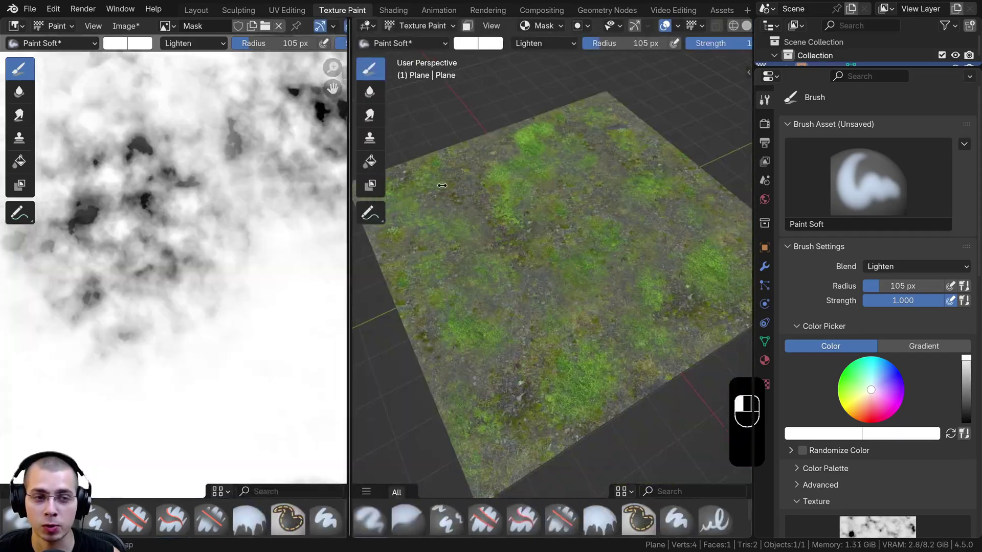
# Enlarge the image editor to show the whole mask and save the painted image as Mask.png in PNG format.
pyautogui.moveTo(442, 185); pyautogui.dragTo(446, 185)
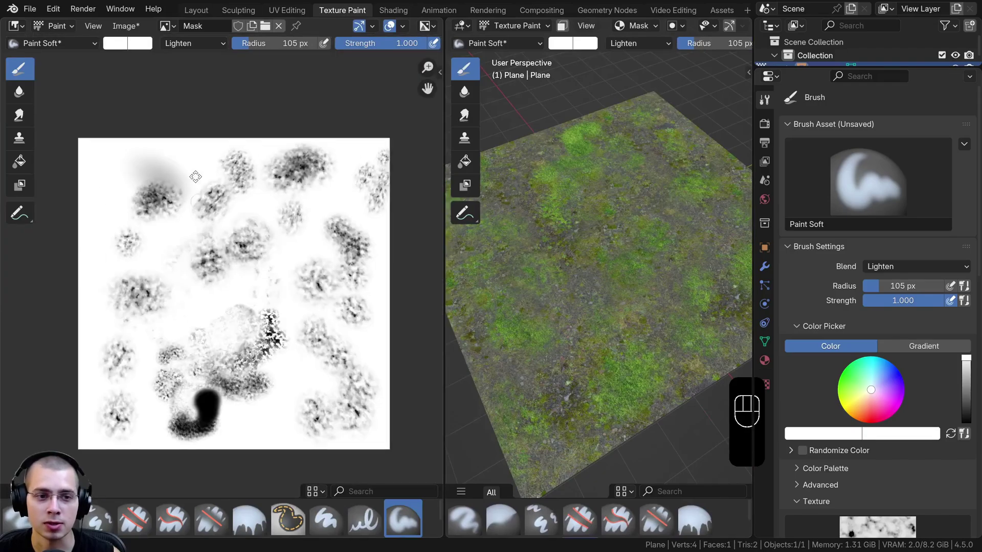
pyautogui.moveTo(195, 177); pyautogui.dragTo(192, 157, button='middle')
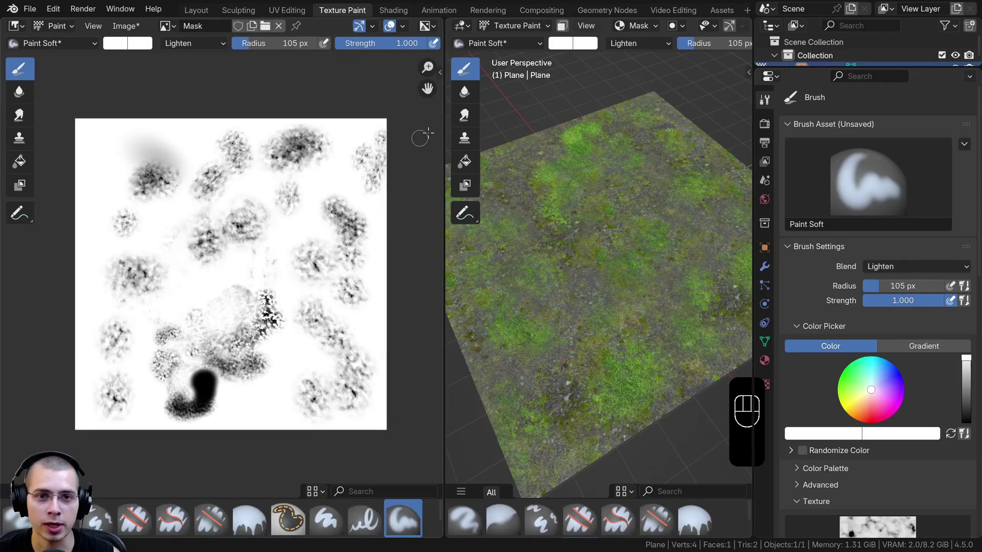
pyautogui.moveTo(444, 126); pyautogui.dragTo(477, 126)
pyautogui.click(122, 28)
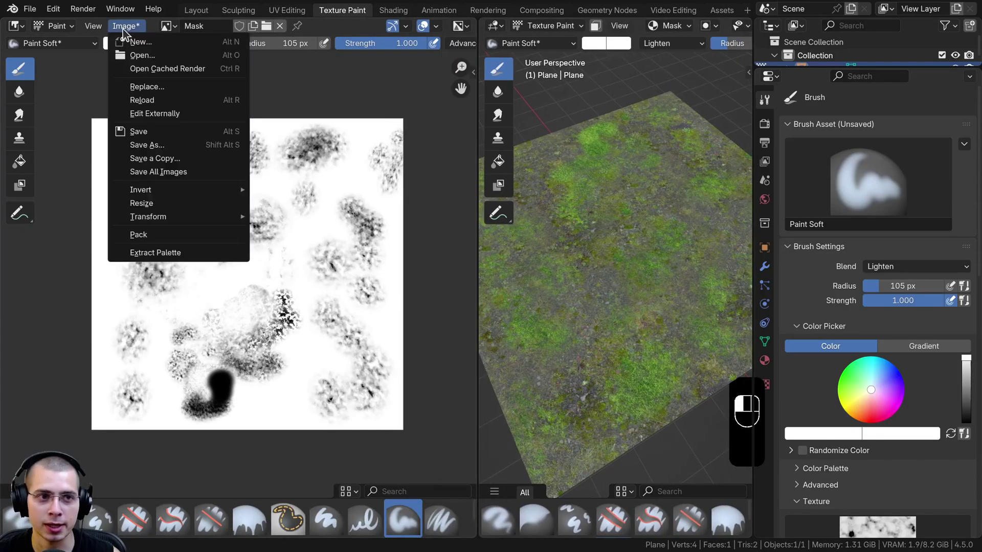
pyautogui.click(154, 146)
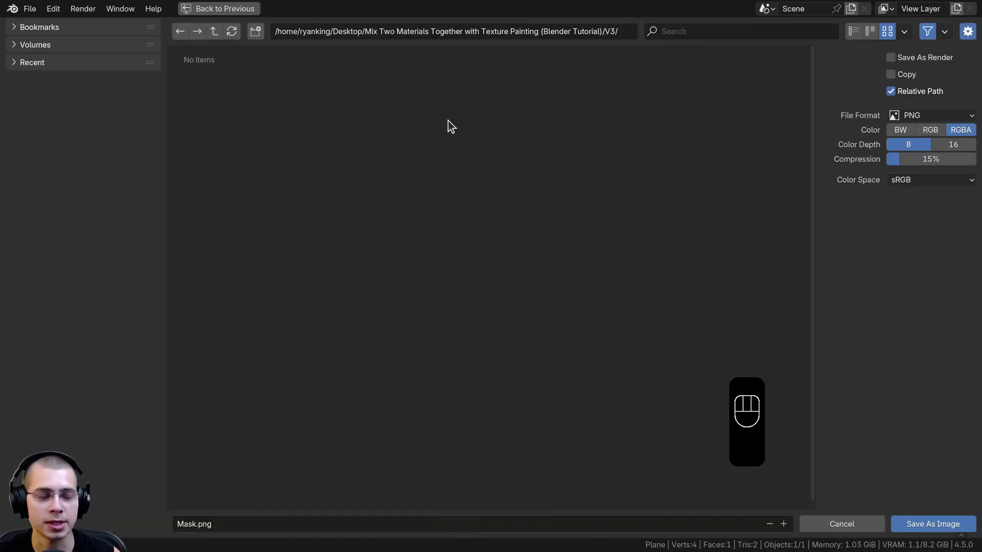
pyautogui.click(219, 524)
pyautogui.click(504, 364)
pyautogui.click(921, 115)
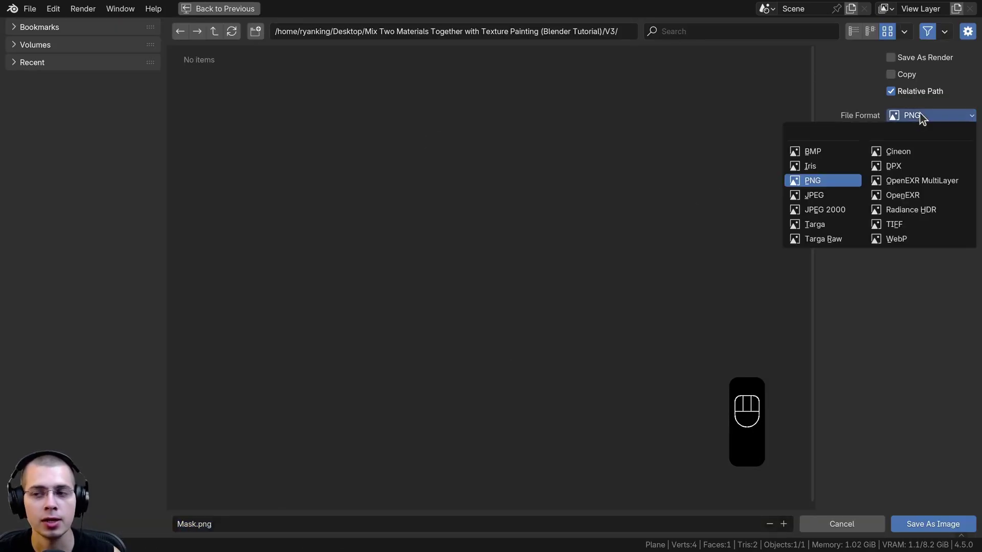
pyautogui.click(814, 182)
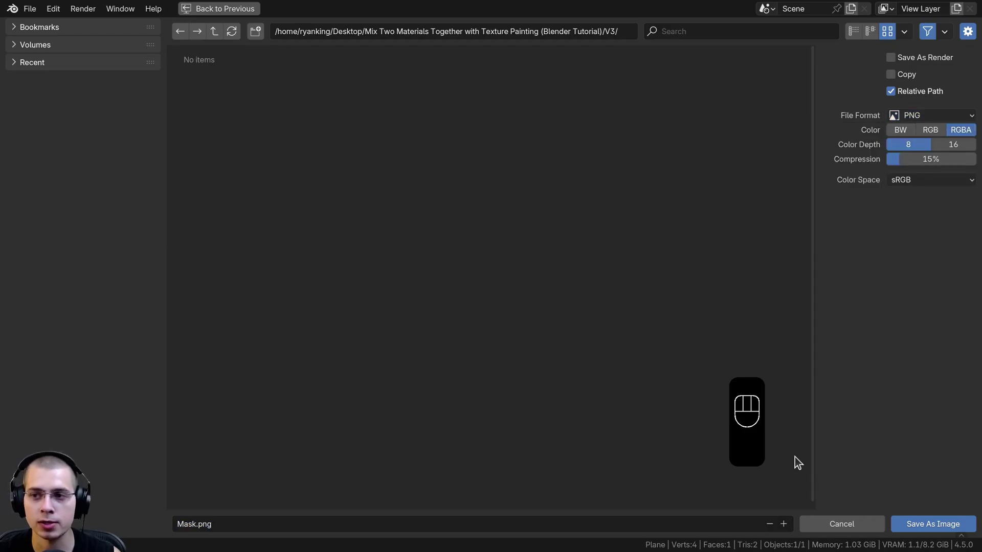
pyautogui.click(902, 525)
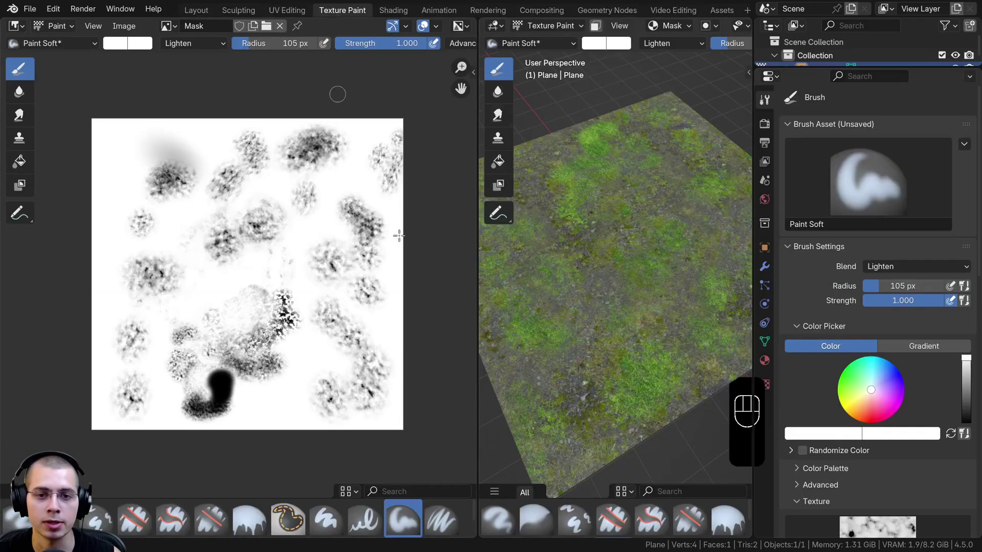
pyautogui.scroll(1, 344, 229)
pyautogui.moveTo(337, 229); pyautogui.dragTo(333, 239, button='middle')
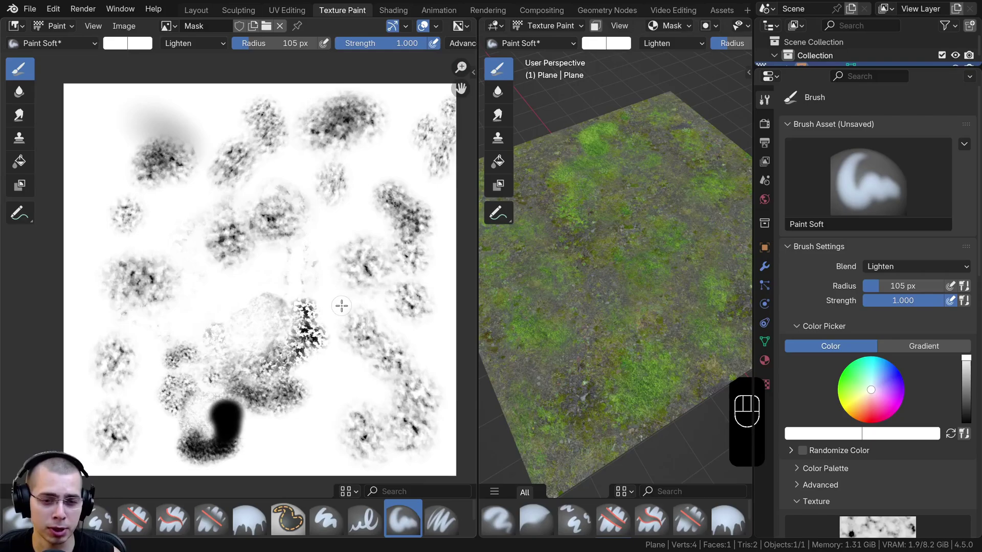
pyautogui.moveTo(257, 198)
pyautogui.mouseDown(button='middle')
pyautogui.moveTo(249, 197)
pyautogui.moveTo(305, 177)
pyautogui.mouseUp(button='middle')
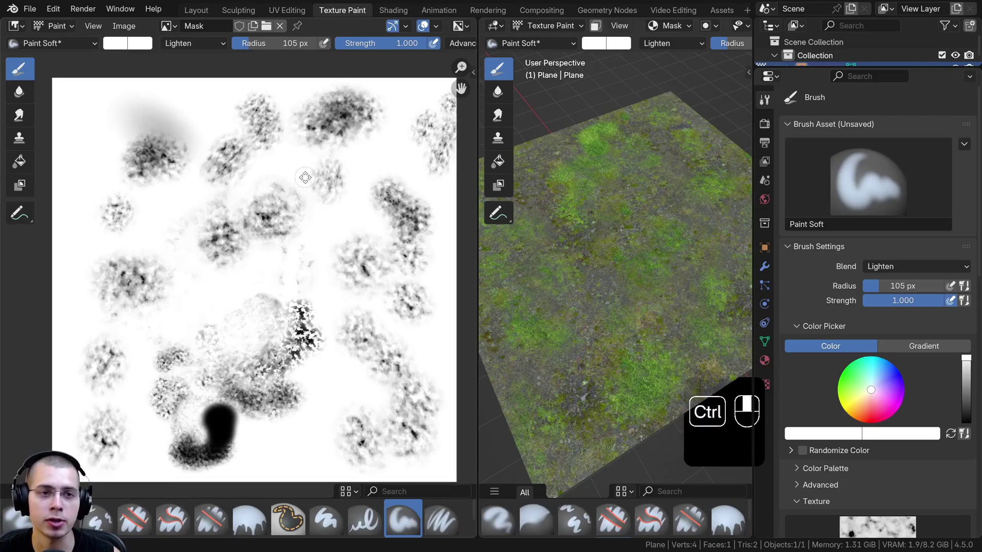
# Switch to the Shading workspace and move the upper material's whole node setup up, away from the mask nodes.
pyautogui.click(392, 10)
pyautogui.moveTo(164, 302)
pyautogui.mouseDown(button='middle')
pyautogui.moveTo(270, 287)
pyautogui.moveTo(239, 244)
pyautogui.moveTo(168, 290)
pyautogui.moveTo(312, 284)
pyautogui.mouseUp(button='middle')
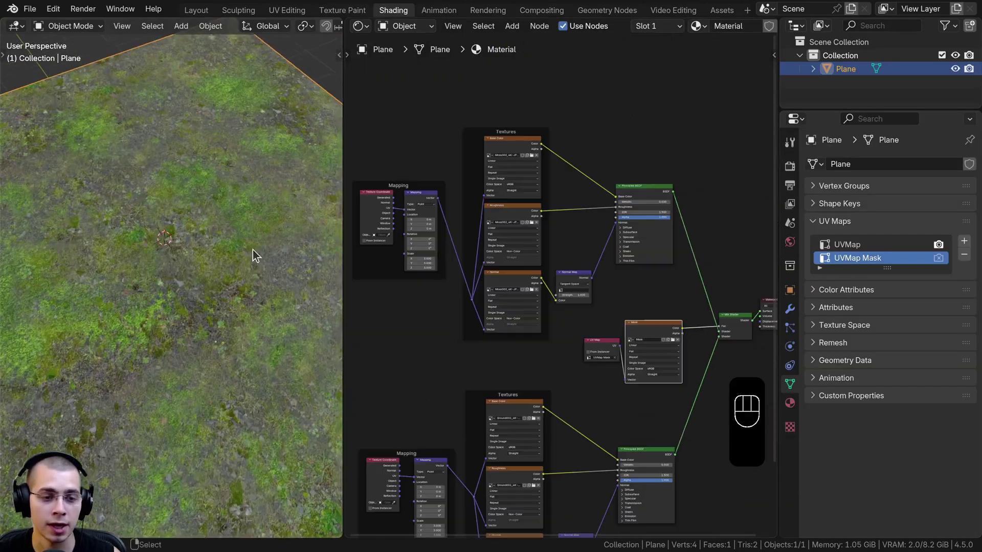
pyautogui.moveTo(254, 251); pyautogui.dragTo(286, 230, button='middle')
pyautogui.moveTo(412, 116); pyautogui.dragTo(728, 294)
pyautogui.press('g')
pyautogui.click(696, 178)
# Move the lower ground material's whole node setup down, away from the mask nodes.
pyautogui.scroll(-2, 462, 354)
pyautogui.moveTo(461, 353); pyautogui.dragTo(513, 168, button='middle')
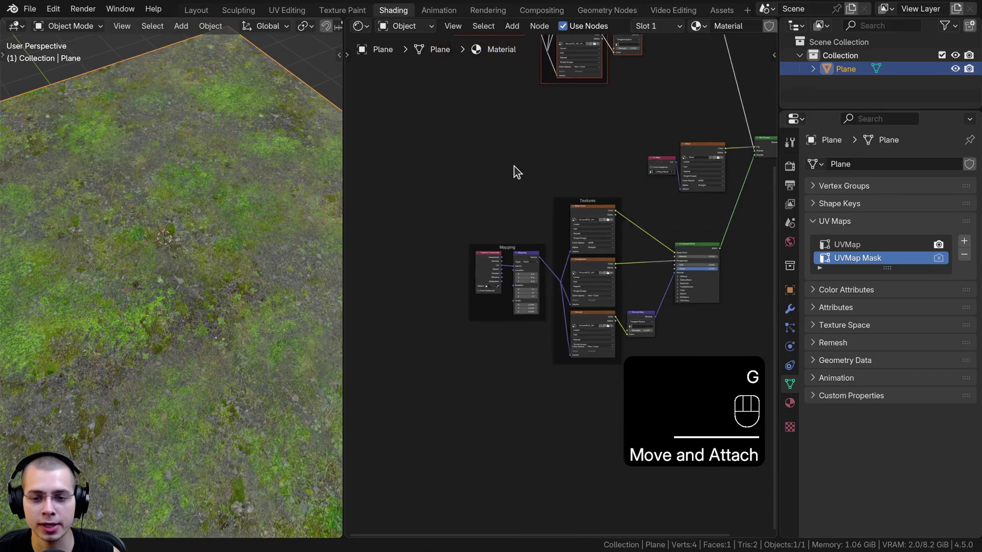
pyautogui.press('a')
pyautogui.moveTo(421, 214); pyautogui.dragTo(735, 378)
pyautogui.press('g')
pyautogui.click(691, 371)
# Insert an RGB Curves node between the ground's Base Color texture and its Principled BSDF, with a curve point at 0.5075, 0.4821.
pyautogui.moveTo(631, 247); pyautogui.dragTo(573, 275, button='middle')
pyautogui.scroll(5, 573, 273)
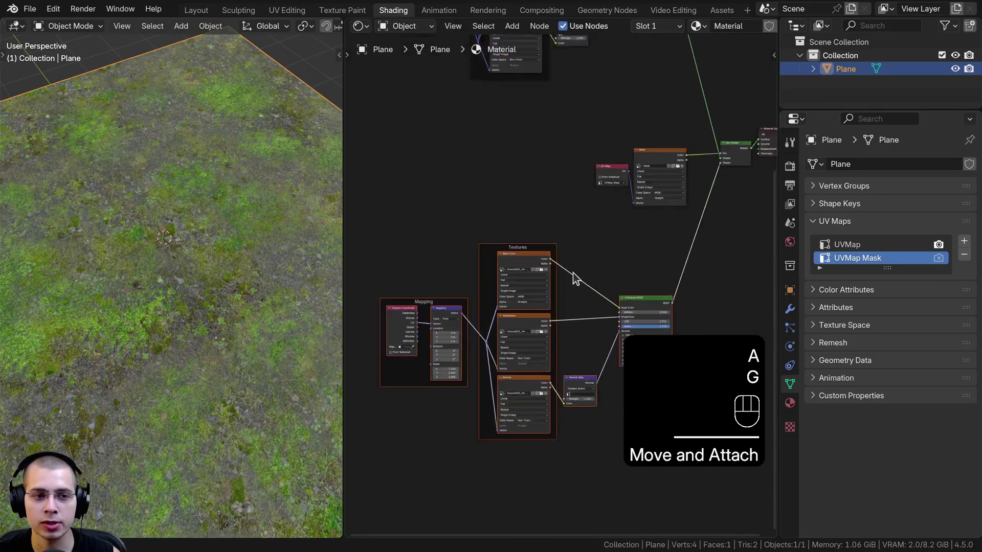
pyautogui.scroll(1, 569, 169)
pyautogui.hotkey('shift', 'a')
pyautogui.write('rgb')
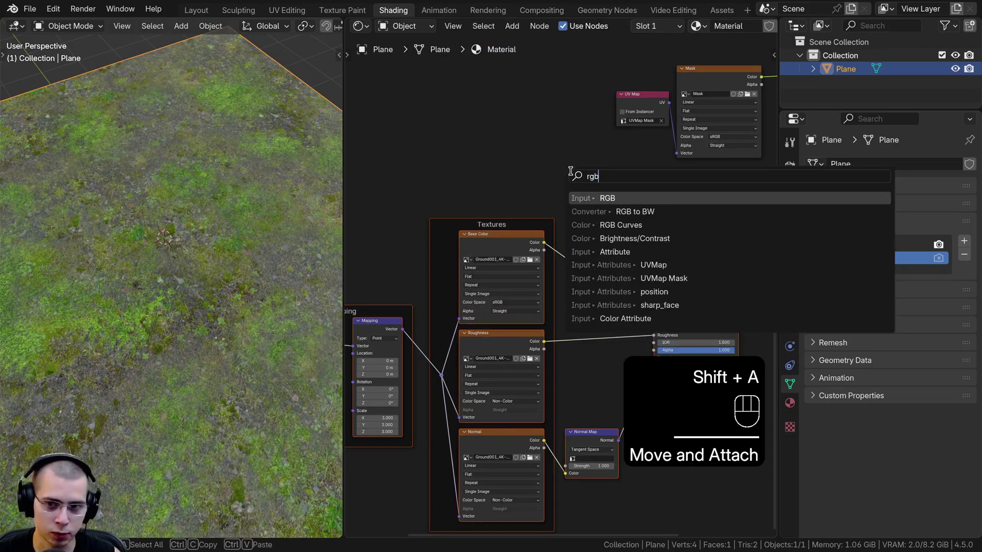
pyautogui.click(591, 224)
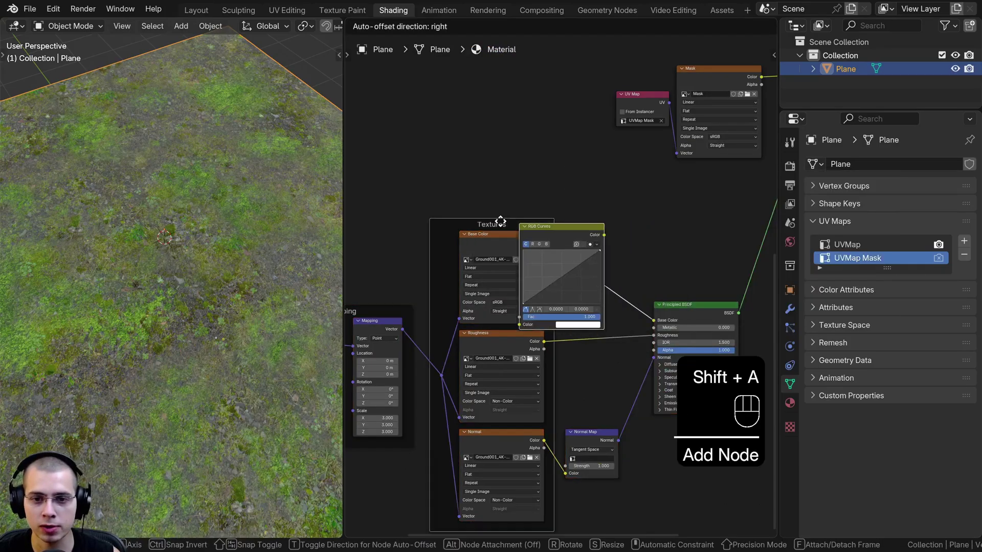
pyautogui.click(569, 210)
pyautogui.scroll(3, 588, 230)
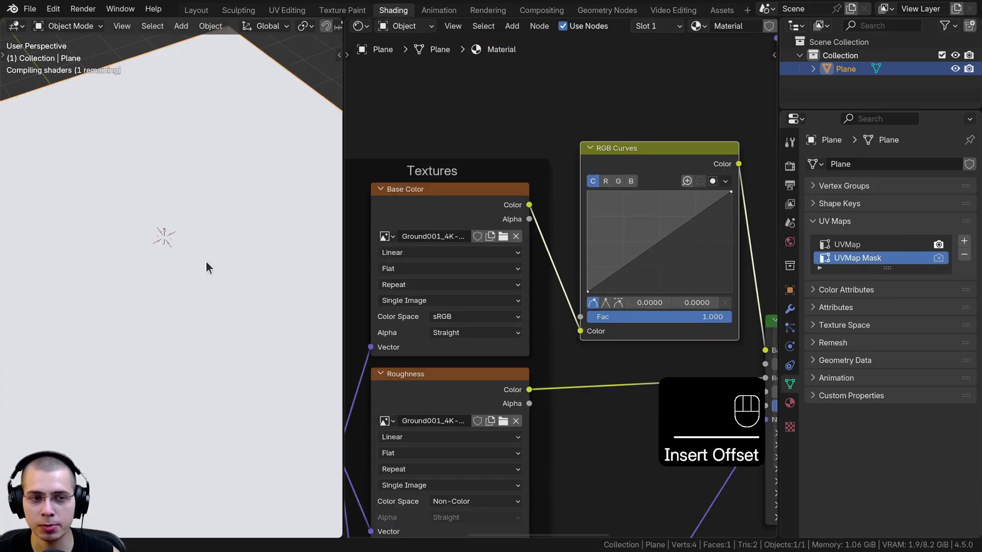
pyautogui.moveTo(667, 236)
pyautogui.mouseDown()
pyautogui.moveTo(682, 263)
pyautogui.moveTo(660, 244)
pyautogui.mouseUp()
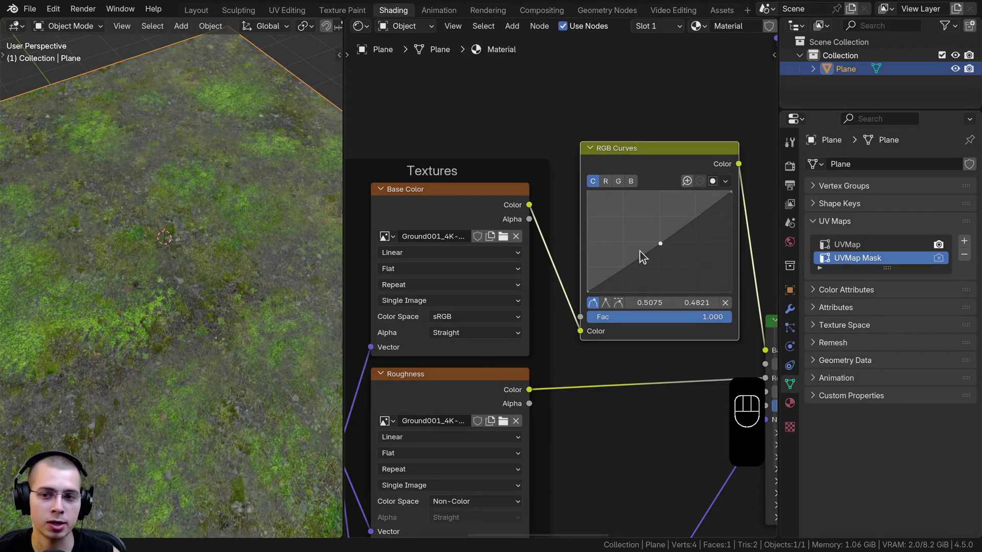
# Adjust the strength of the ground material's Normal Map node.
pyautogui.scroll(-5, 588, 256)
pyautogui.moveTo(373, 241); pyautogui.dragTo(706, 432)
pyautogui.scroll(4, 645, 255)
pyautogui.press('a')
pyautogui.moveTo(666, 187); pyautogui.dragTo(648, 15, button='middle')
pyautogui.scroll(4, 585, 371)
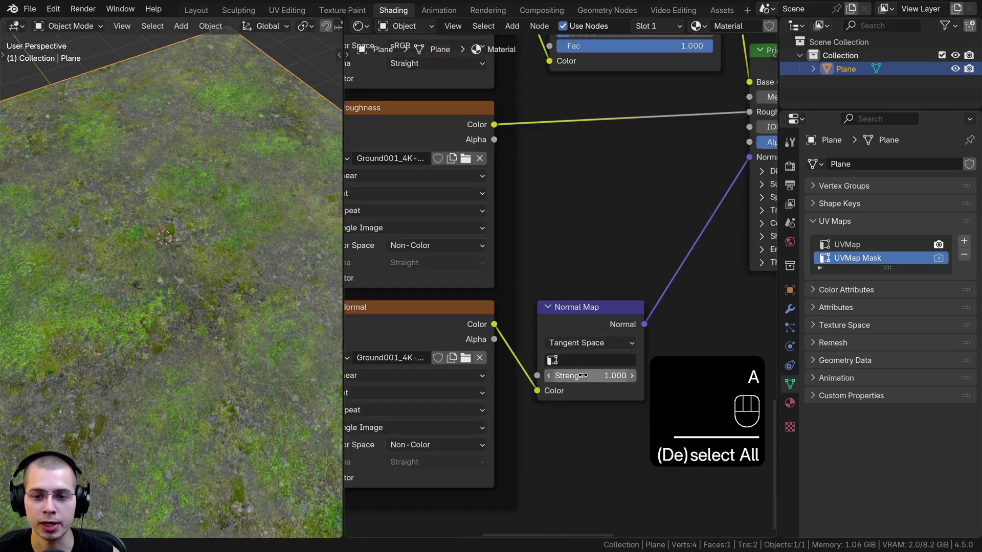
pyautogui.moveTo(581, 375); pyautogui.dragTo(627, 376)
# Paint additional moss patches onto bare ground near the plane's edge with the Paint Hard brush in Multiply mode.
pyautogui.moveTo(245, 352)
pyautogui.mouseDown(button='middle')
pyautogui.moveTo(274, 302)
pyautogui.moveTo(276, 275)
pyautogui.mouseUp(button='middle')
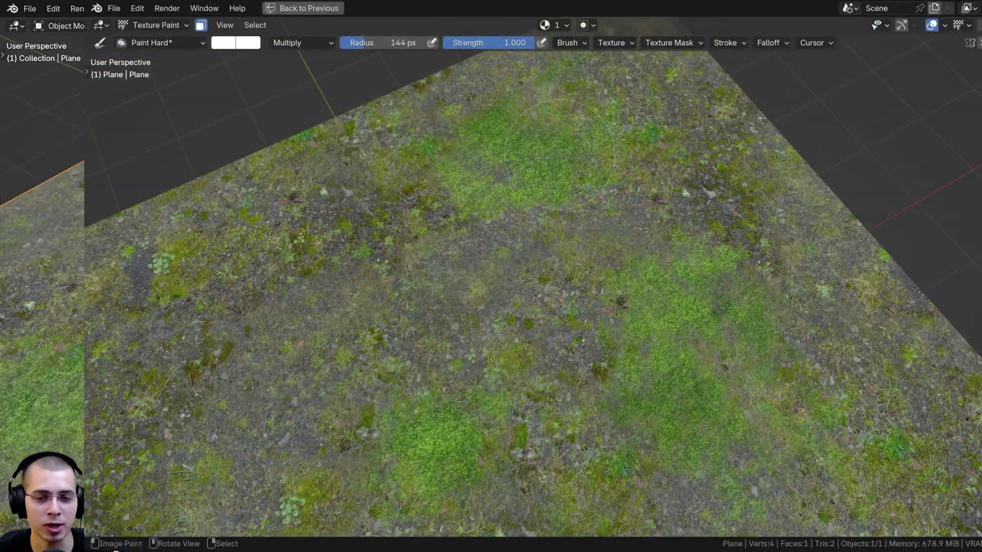
pyautogui.moveTo(502, 247); pyautogui.dragTo(456, 265, button='middle')
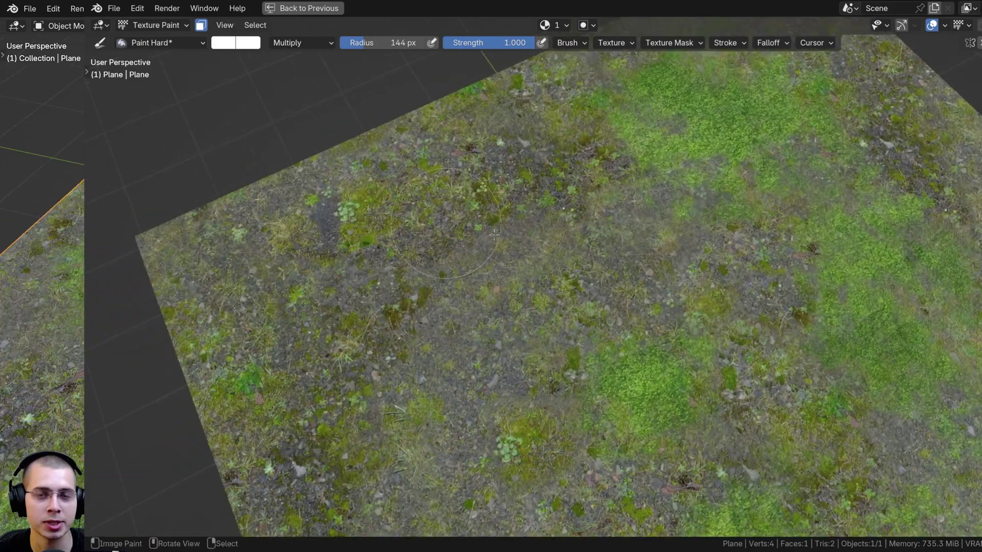
pyautogui.keyDown('shift'); pyautogui.moveTo(296, 313); pyautogui.dragTo(369, 237, button='middle'); pyautogui.keyUp('shift')
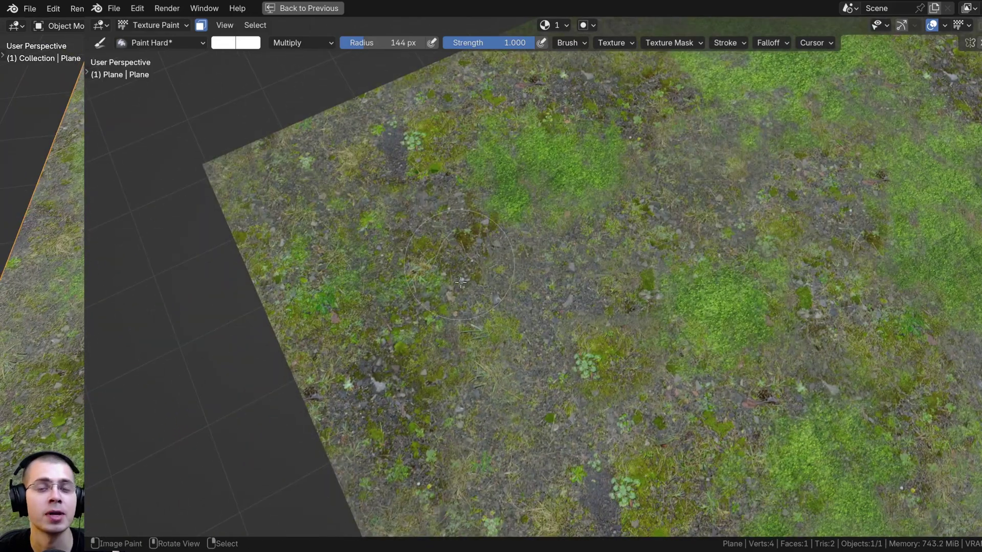
pyautogui.keyDown('shift'); pyautogui.moveTo(428, 327); pyautogui.dragTo(420, 219, button='middle'); pyautogui.keyUp('shift')
pyautogui.moveTo(424, 358); pyautogui.dragTo(439, 337)
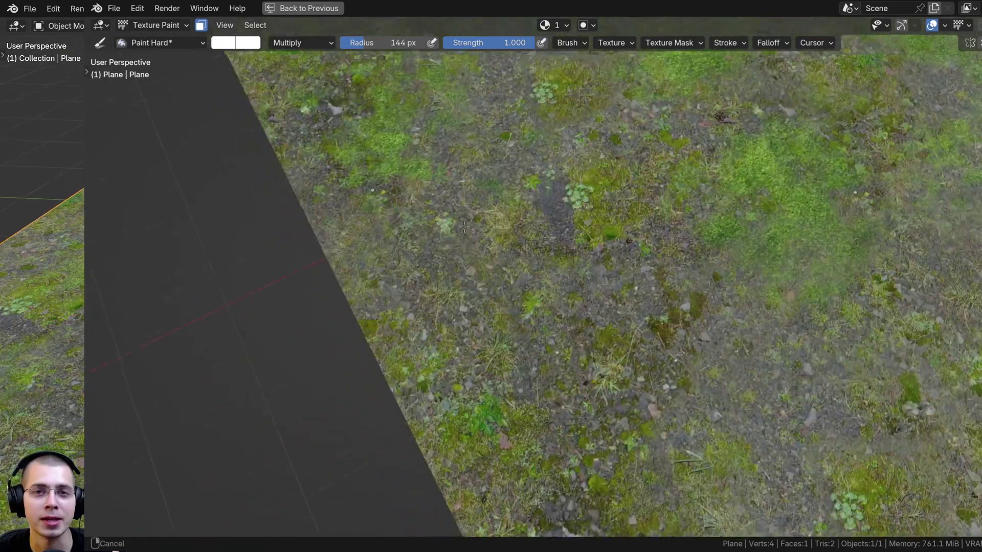